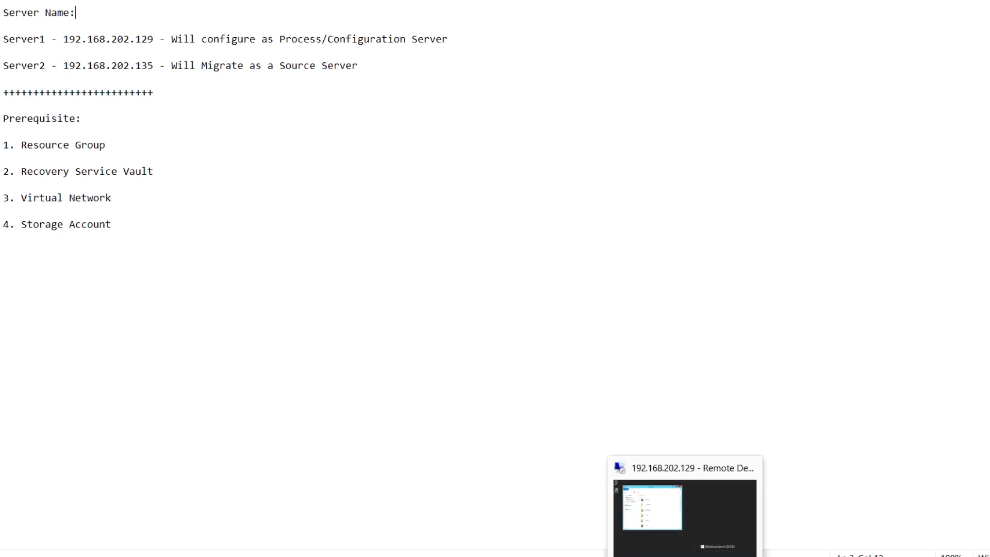
# - In Notepad, highlight Server1 and Server2 with their IP addresses and roles (configuration server, migration)
pyautogui.click(688, 519)
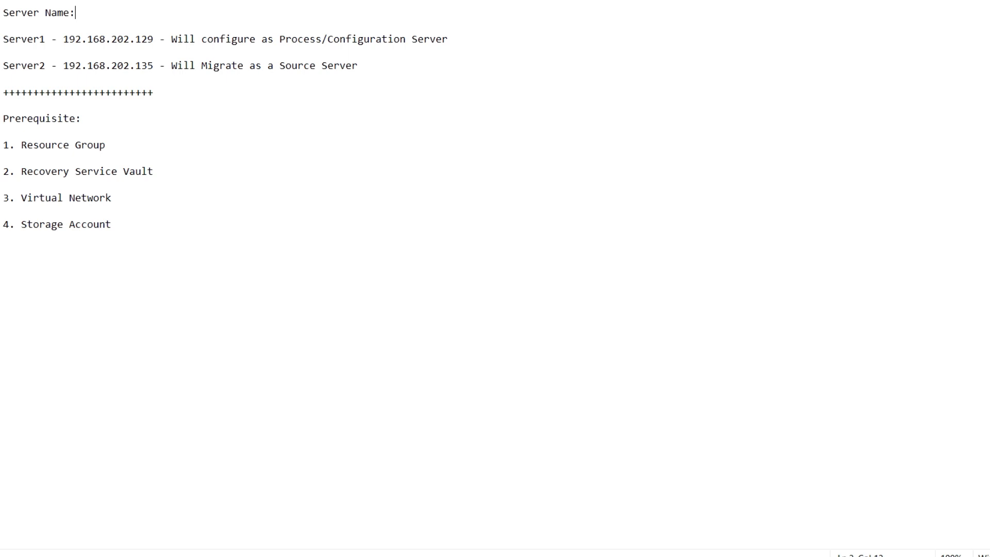
pyautogui.click(590, 498)
pyautogui.moveTo(45, 40); pyautogui.dragTo(2, 42)
pyautogui.moveTo(63, 40); pyautogui.dragTo(132, 40)
pyautogui.moveTo(4, 67); pyautogui.dragTo(62, 42)
pyautogui.moveTo(171, 39); pyautogui.dragTo(453, 38)
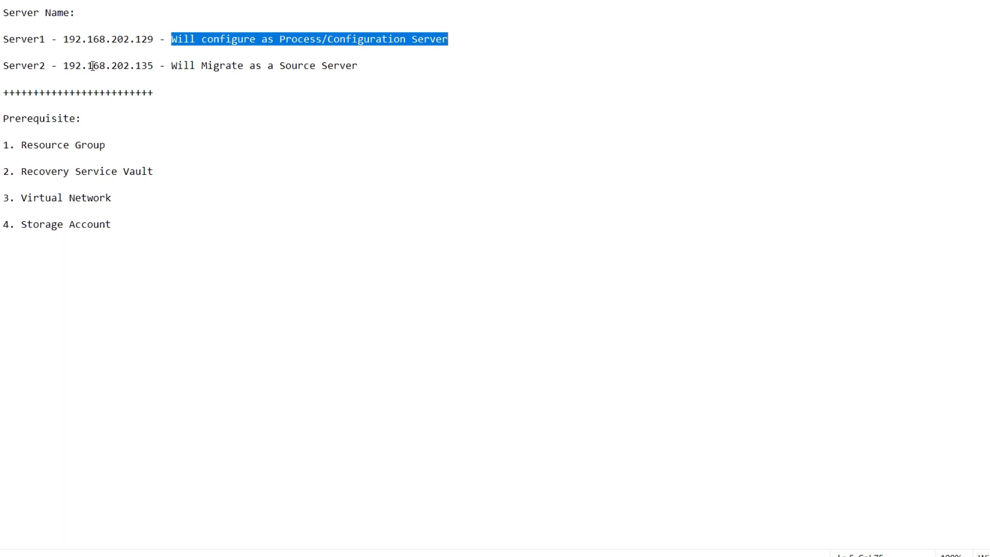
pyautogui.moveTo(153, 65); pyautogui.dragTo(149, 65)
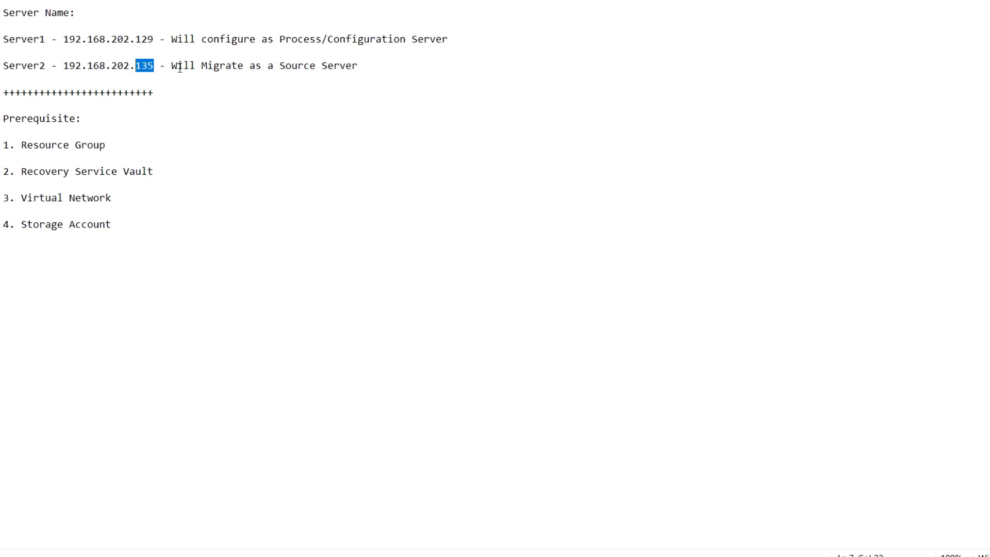
pyautogui.moveTo(171, 66); pyautogui.dragTo(358, 63)
pyautogui.click(281, 66)
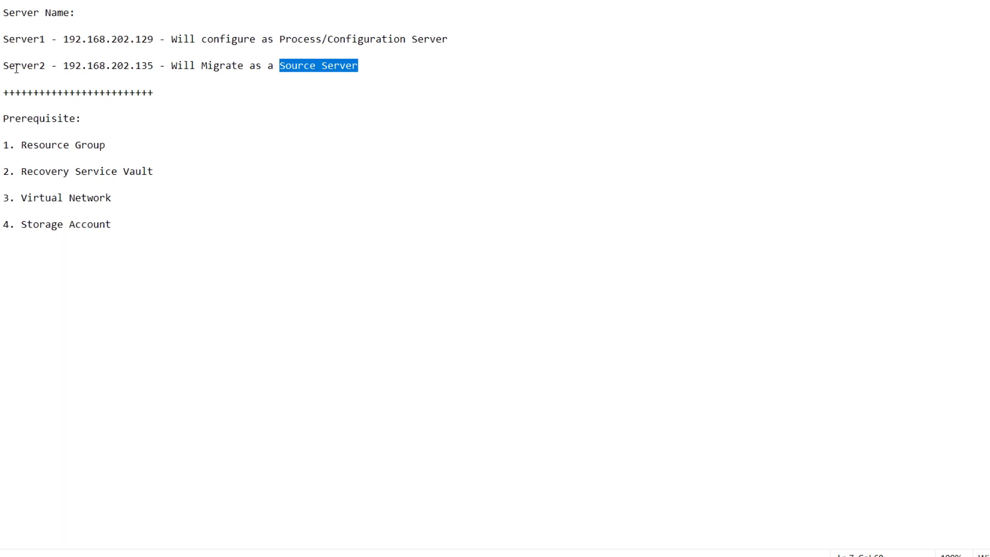
pyautogui.moveTo(2, 66); pyautogui.dragTo(438, 45)
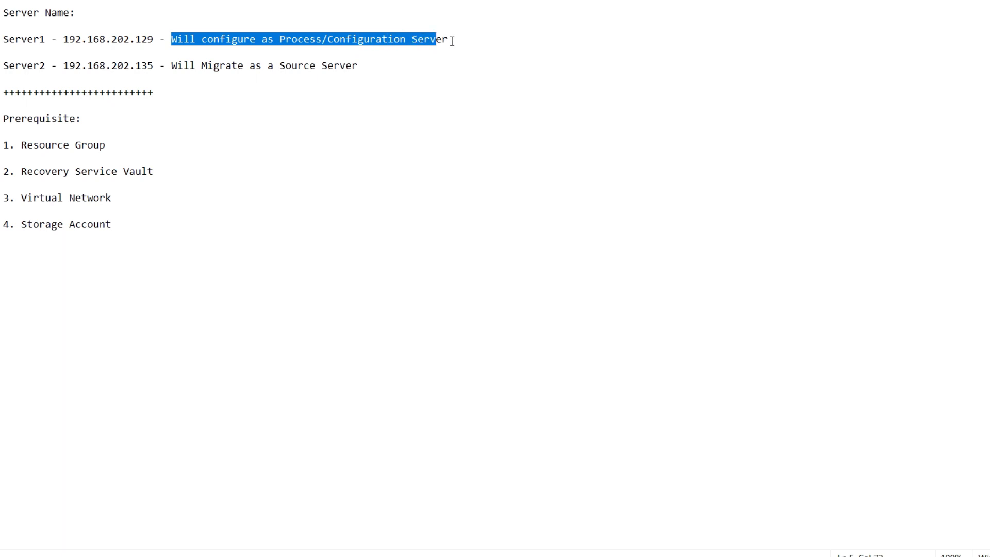
pyautogui.click(452, 41)
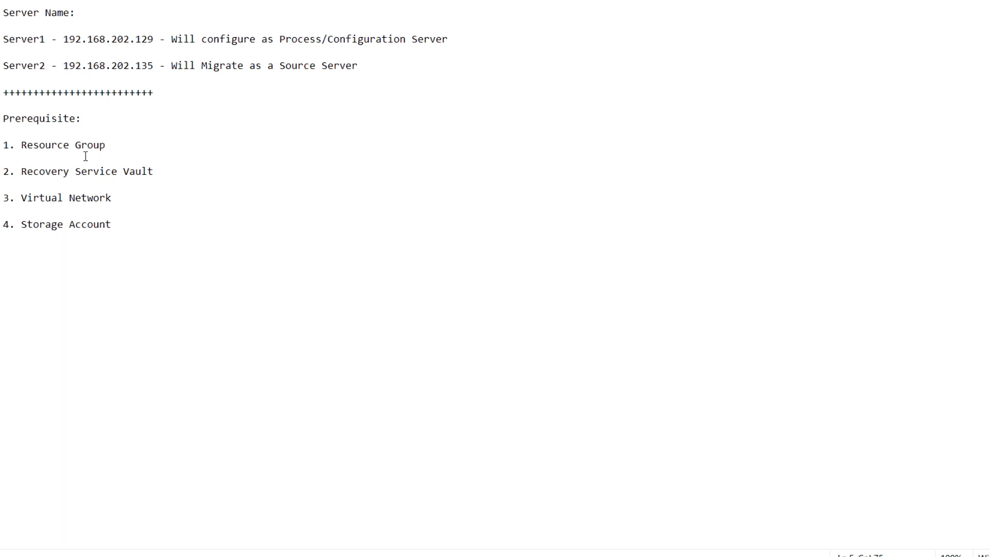
# - Highlight the four prerequisites (Resource Group, Recovery Service Vault, Virtual Network, Storage Account), then switch to the Azure portal
pyautogui.moveTo(3, 118); pyautogui.dragTo(112, 226)
pyautogui.click(126, 222)
pyautogui.moveTo(109, 144); pyautogui.dragTo(26, 145)
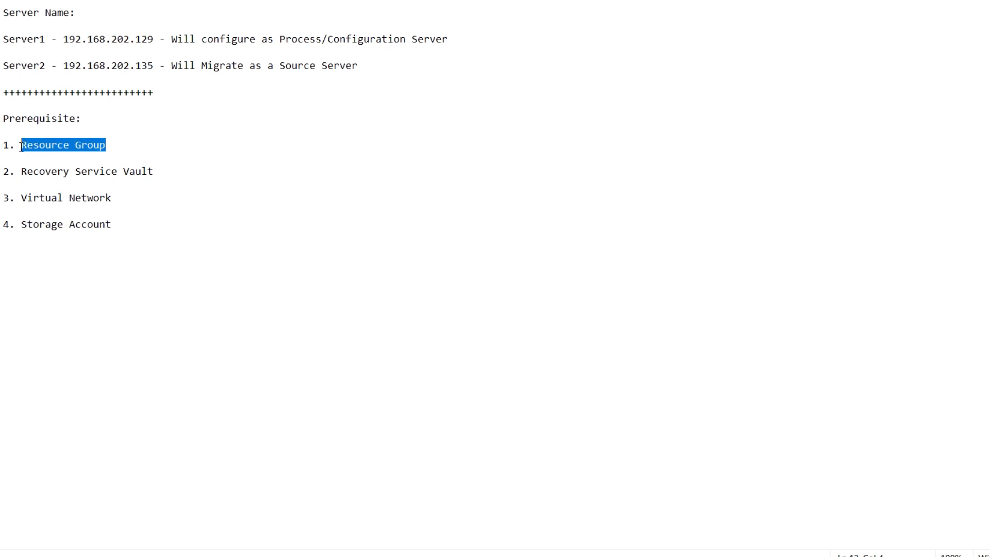
pyautogui.click(94, 153)
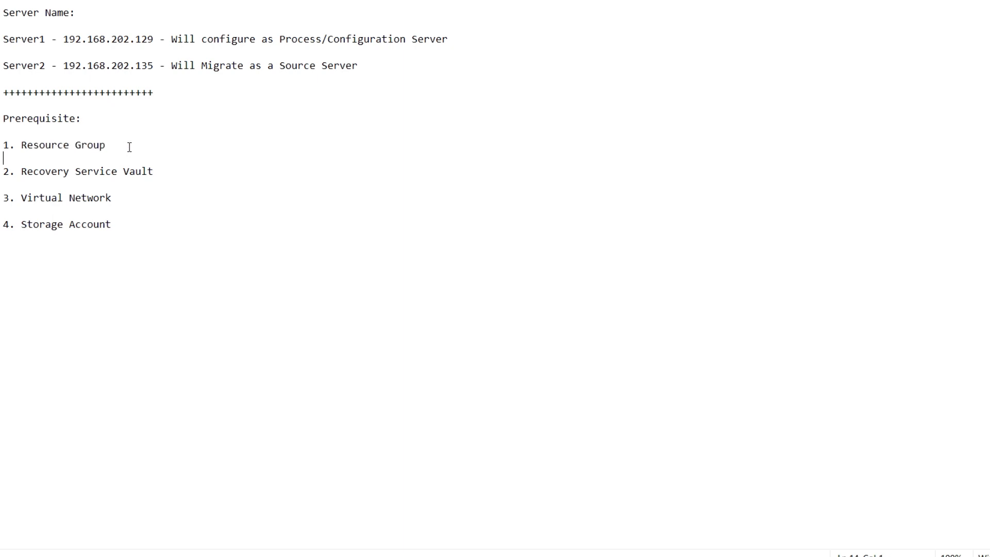
pyautogui.moveTo(23, 172); pyautogui.dragTo(154, 173)
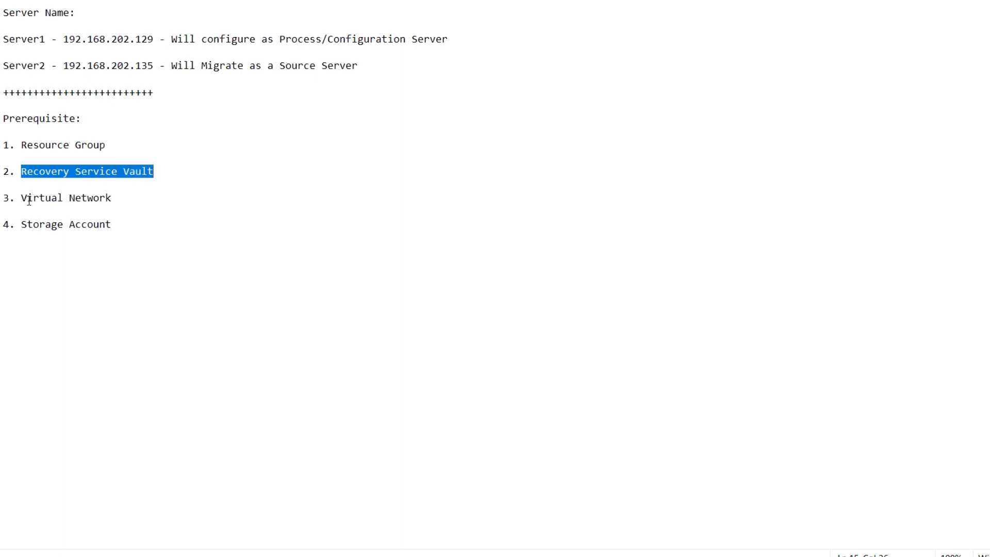
pyautogui.moveTo(22, 198); pyautogui.dragTo(109, 197)
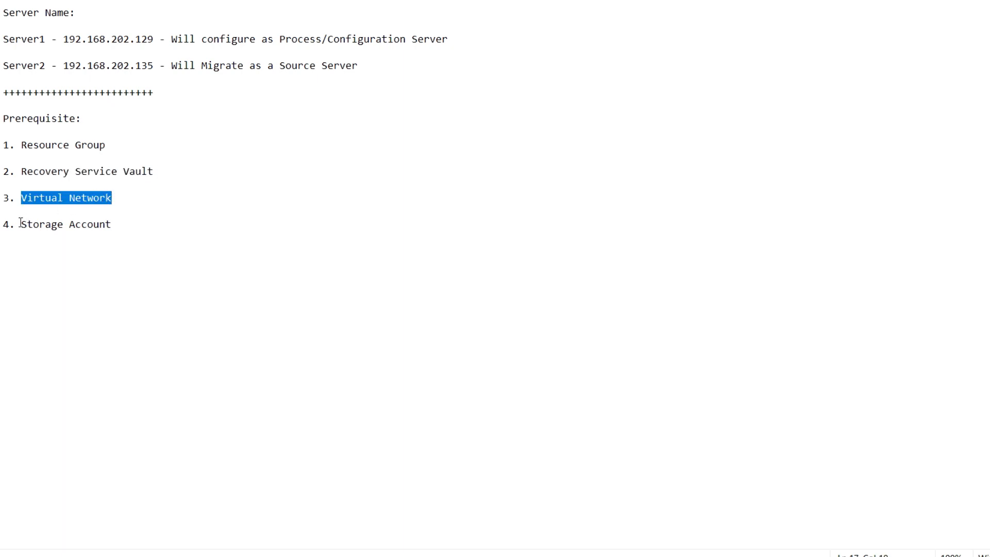
pyautogui.moveTo(22, 224); pyautogui.dragTo(116, 226)
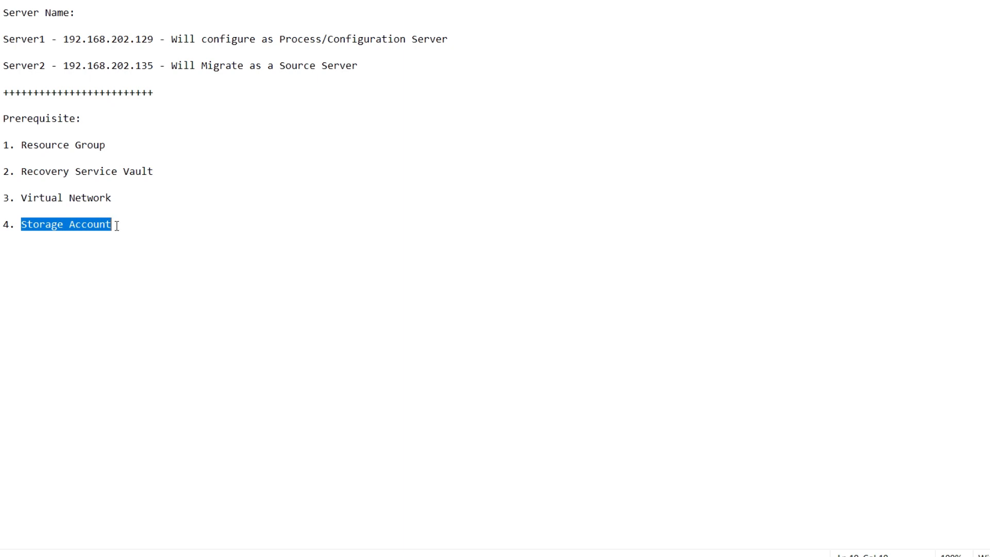
pyautogui.click(117, 226)
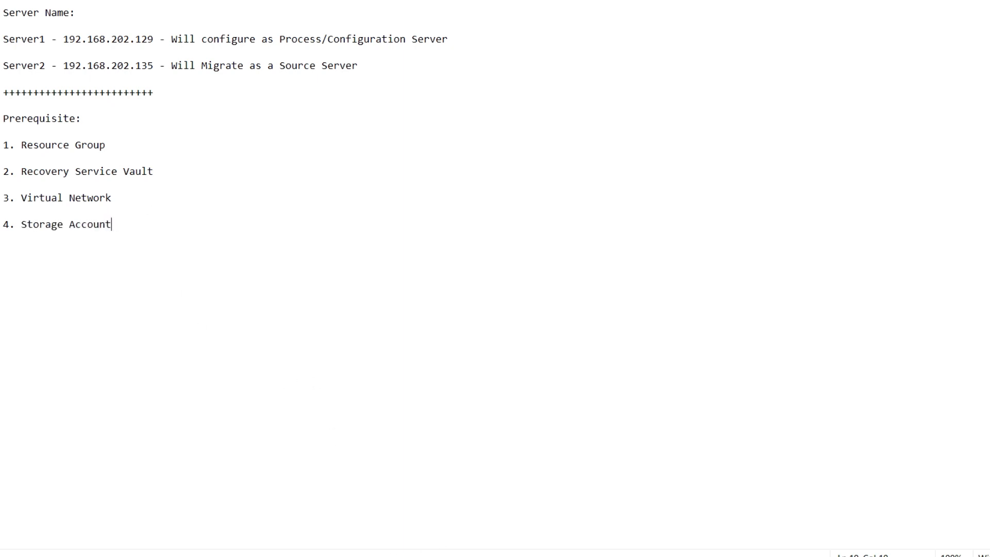
pyautogui.click(536, 516)
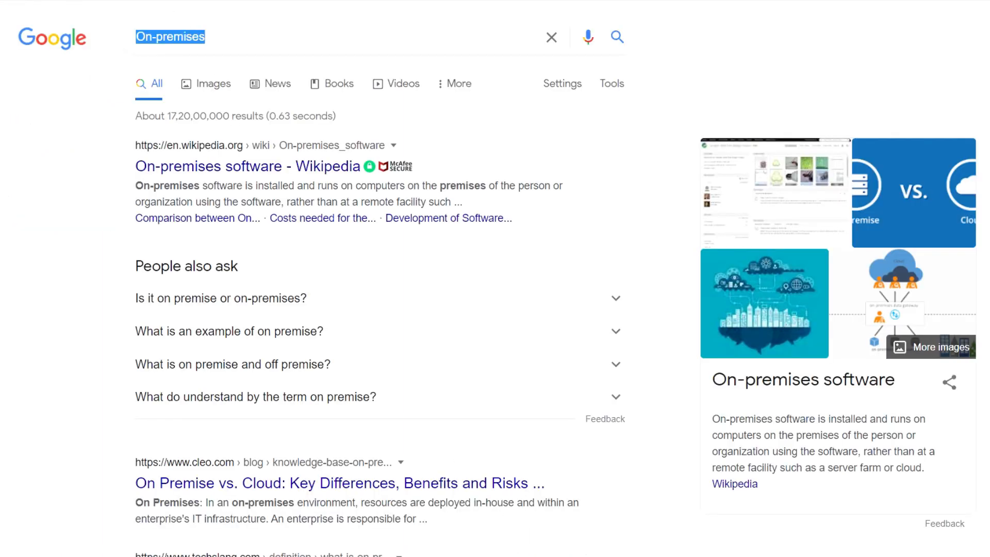
pyautogui.click(354, 0)
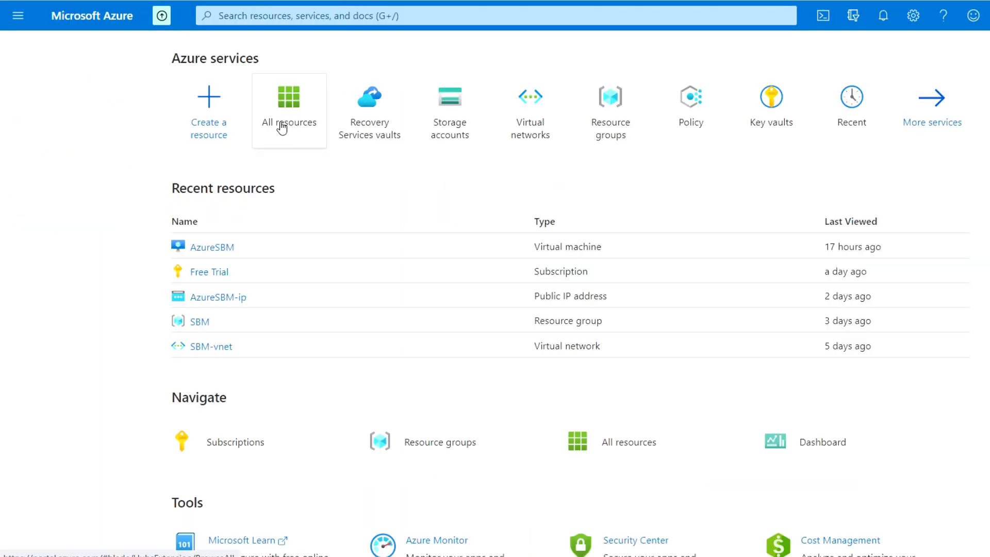
# - Search for 'Resource' and open the Resource groups service
pyautogui.click(230, 14)
pyautogui.write('Re')
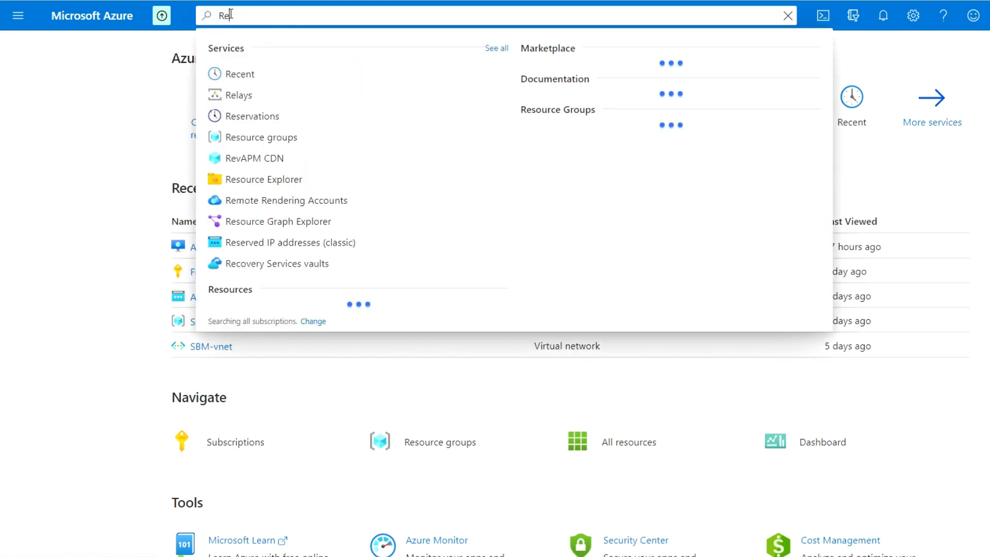
pyautogui.write('source')
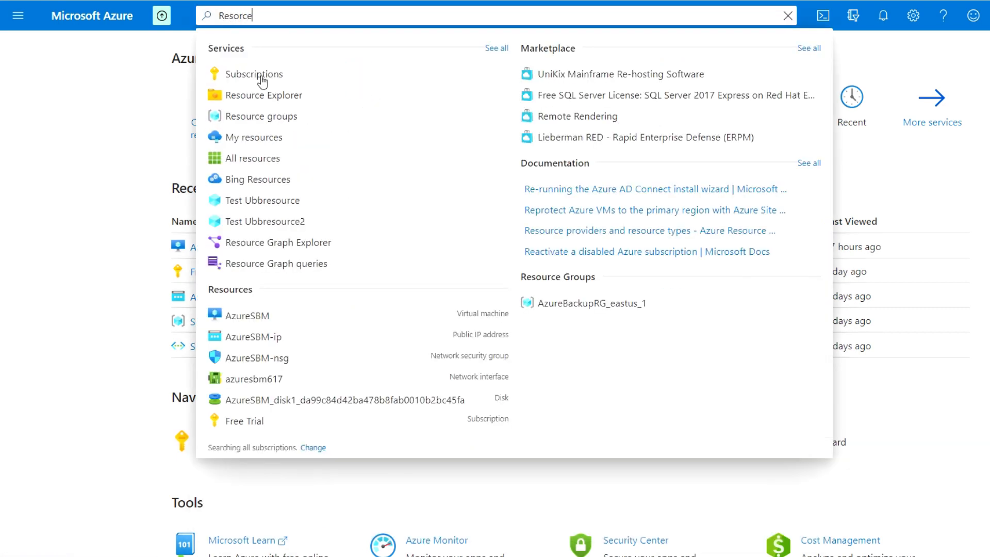
pyautogui.click(257, 124)
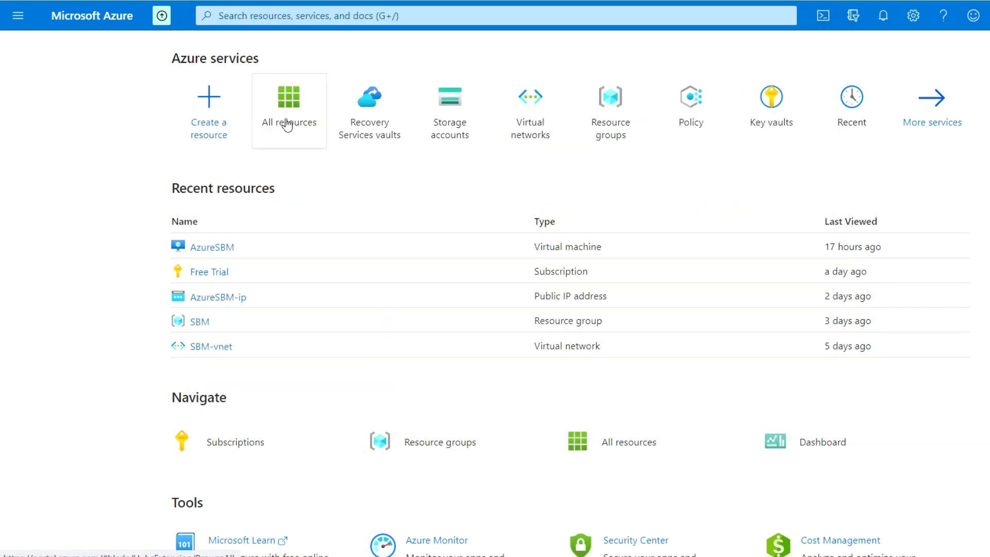
pyautogui.click(268, 128)
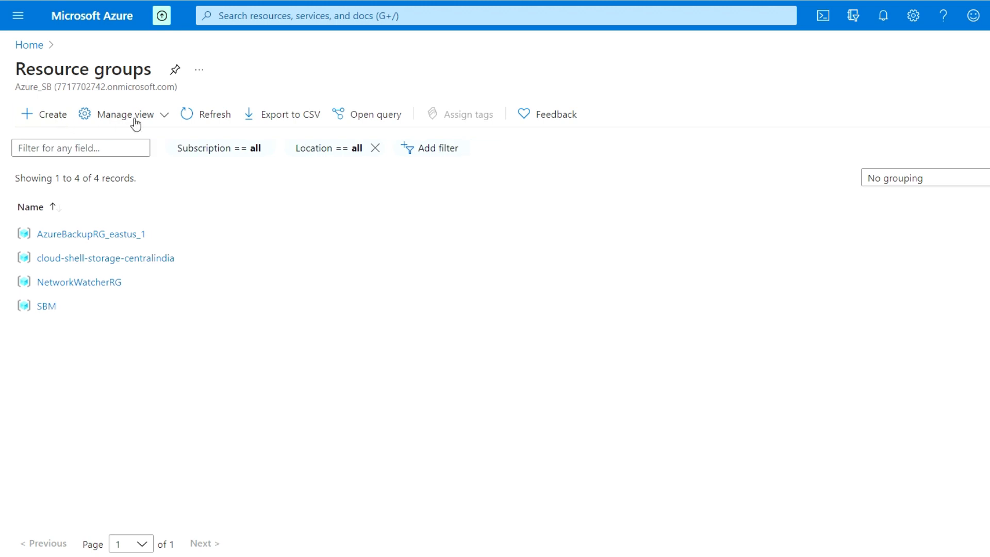
# - Create resource group AzureSiteRecovery in East US under Free Trial, then open it
pyautogui.click(55, 117)
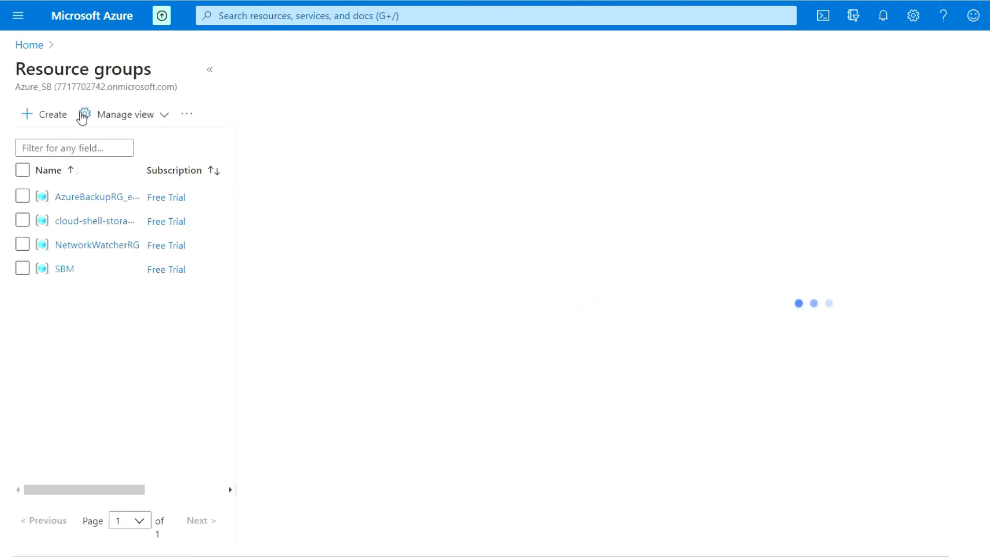
pyautogui.click(273, 263)
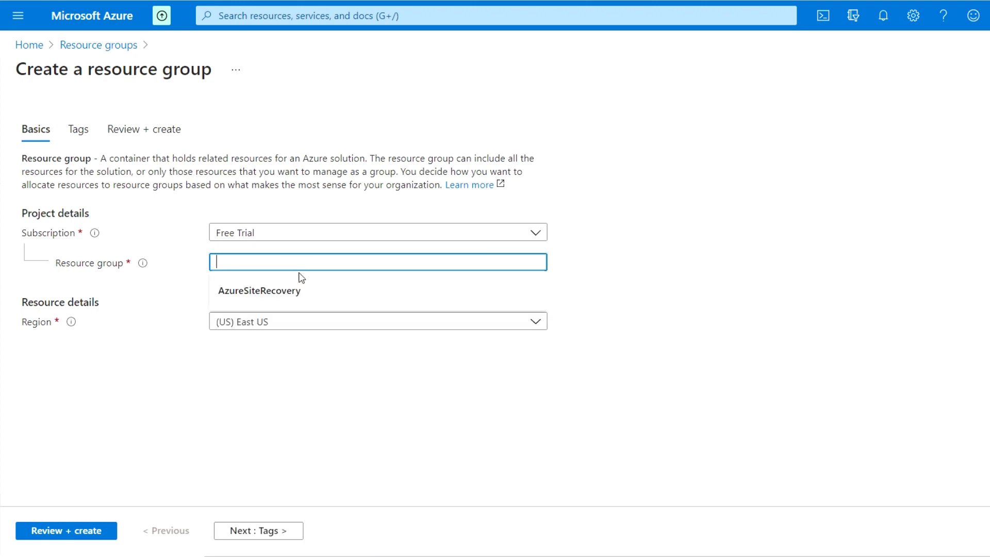
pyautogui.click(670, 256)
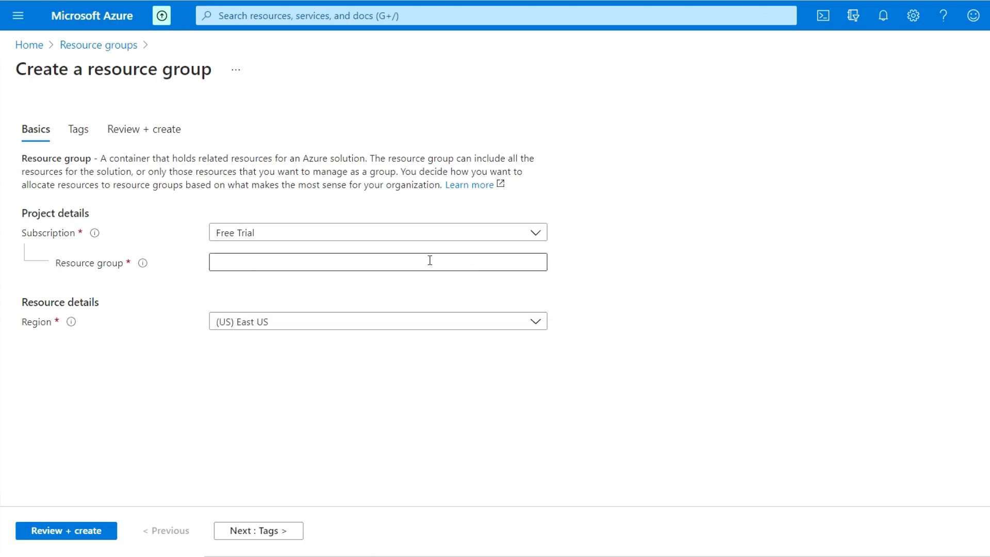
pyautogui.click(422, 262)
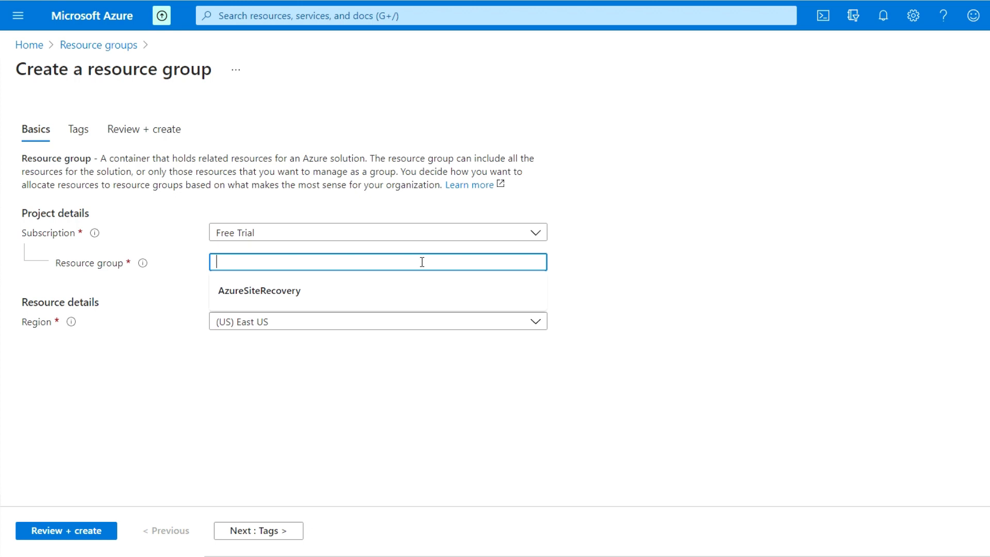
pyautogui.click(364, 289)
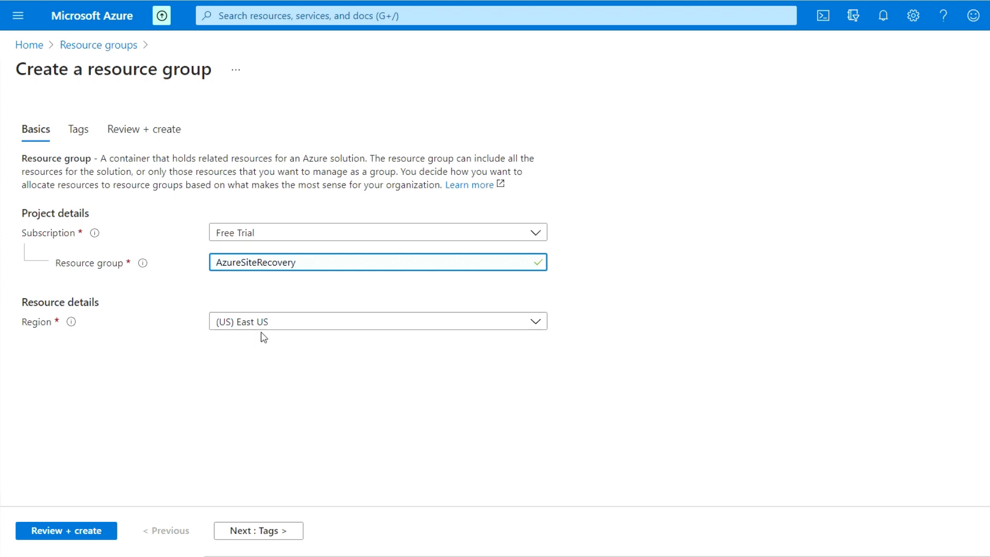
pyautogui.click(259, 532)
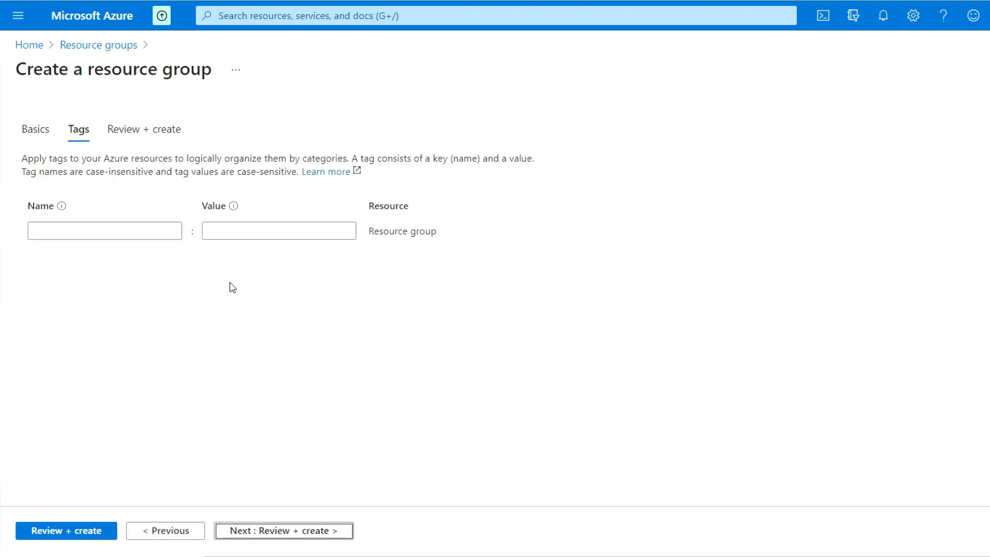
pyautogui.click(263, 532)
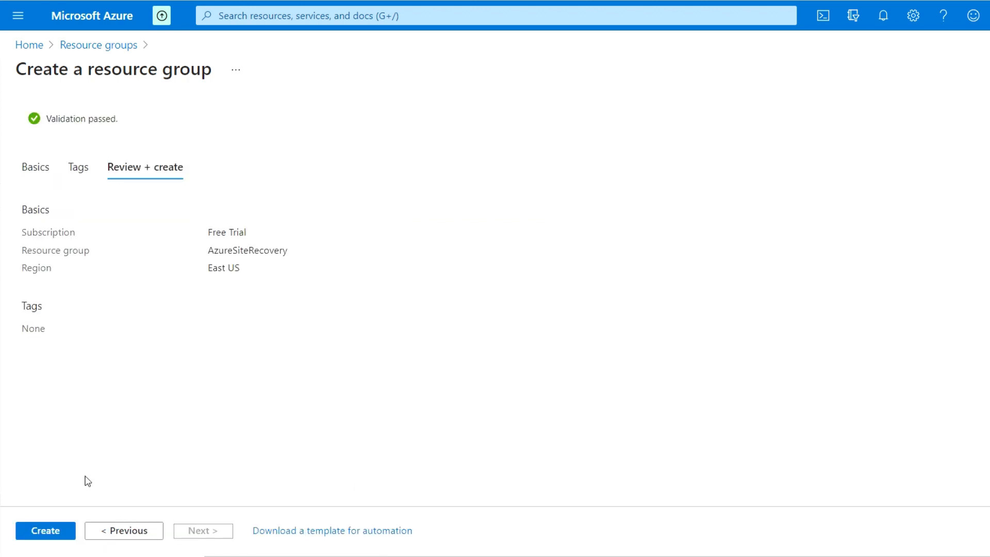
pyautogui.click(61, 531)
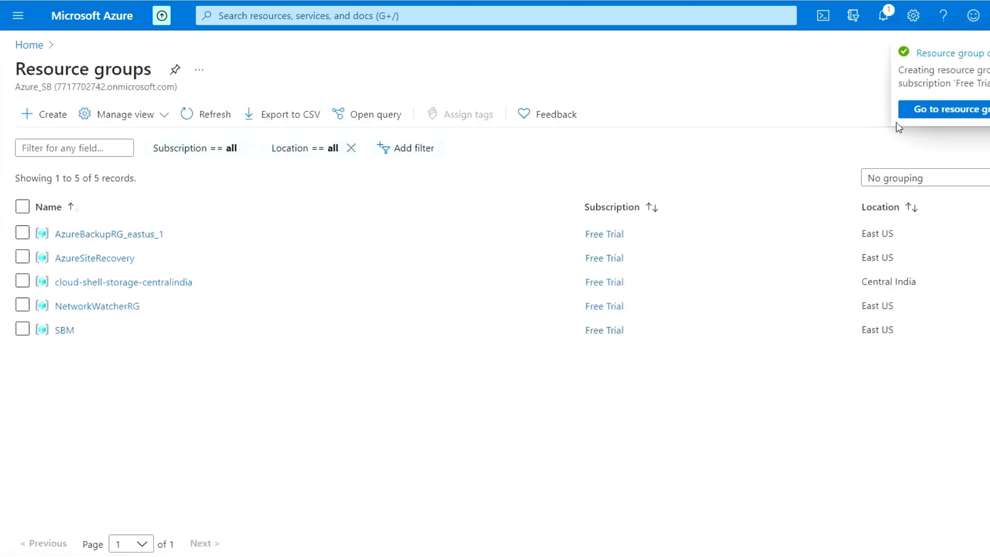
pyautogui.click(910, 110)
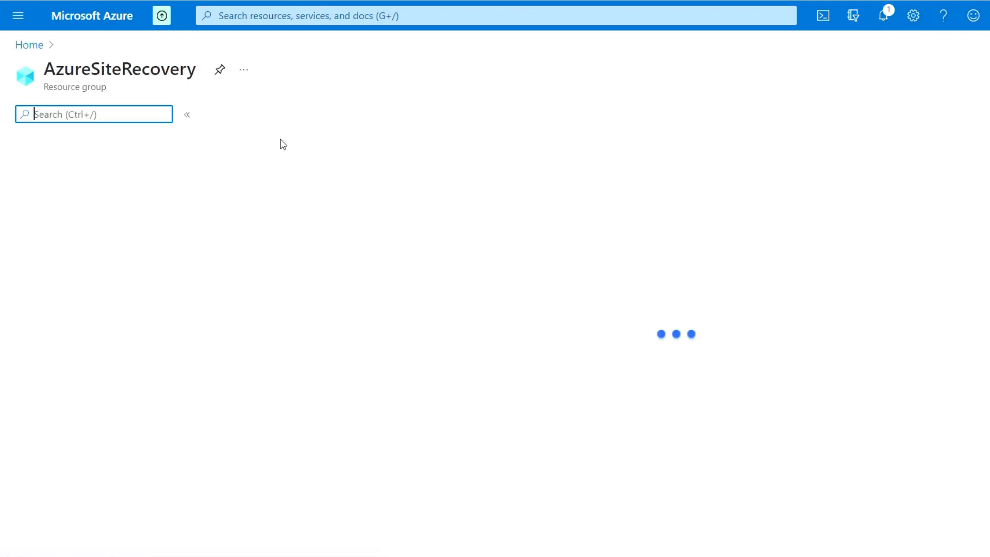
# - Search for 'recovery' and open the Recovery Services vaults page
pyautogui.click(279, 15)
pyautogui.write('reo')
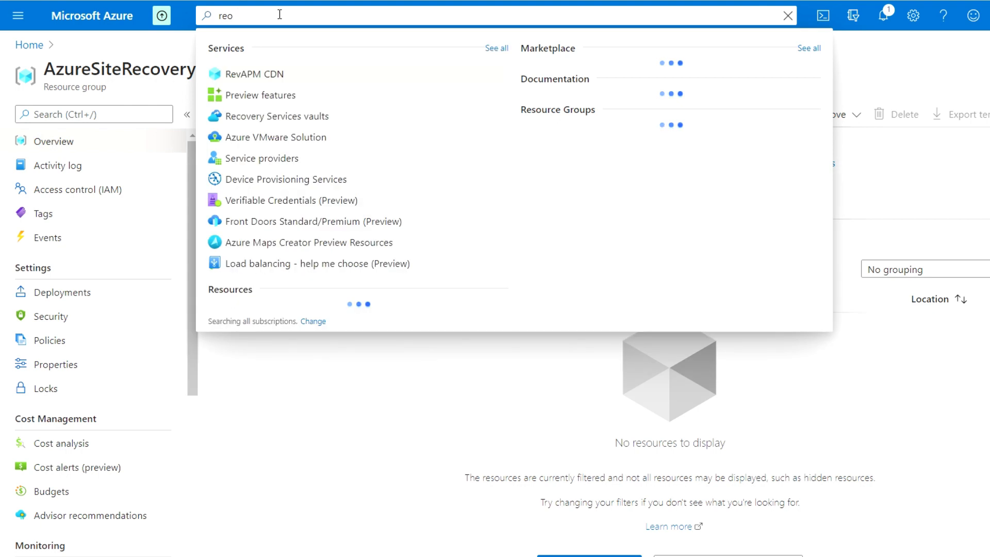
pyautogui.press('BackSpace')
pyautogui.write('cvoer')
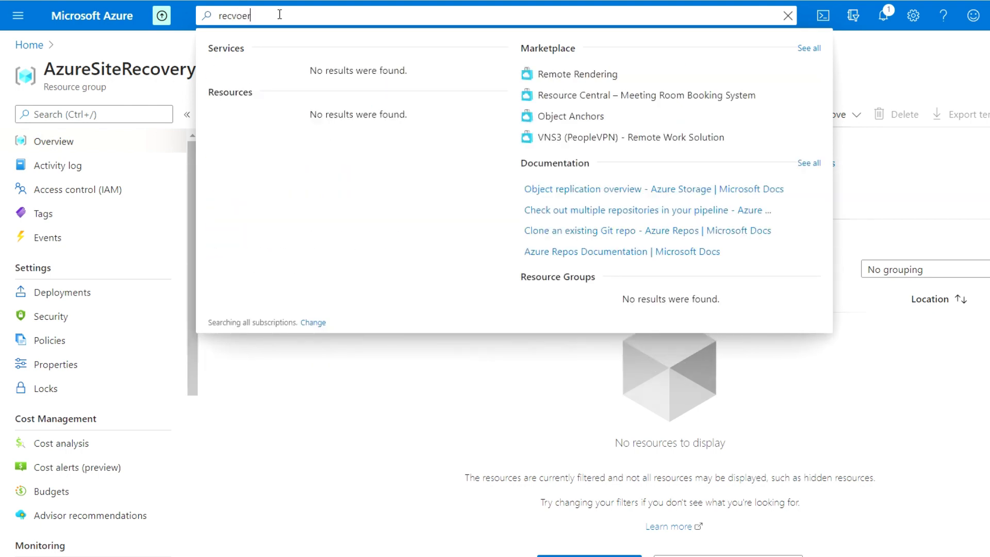
pyautogui.write('y')
pyautogui.click(277, 74)
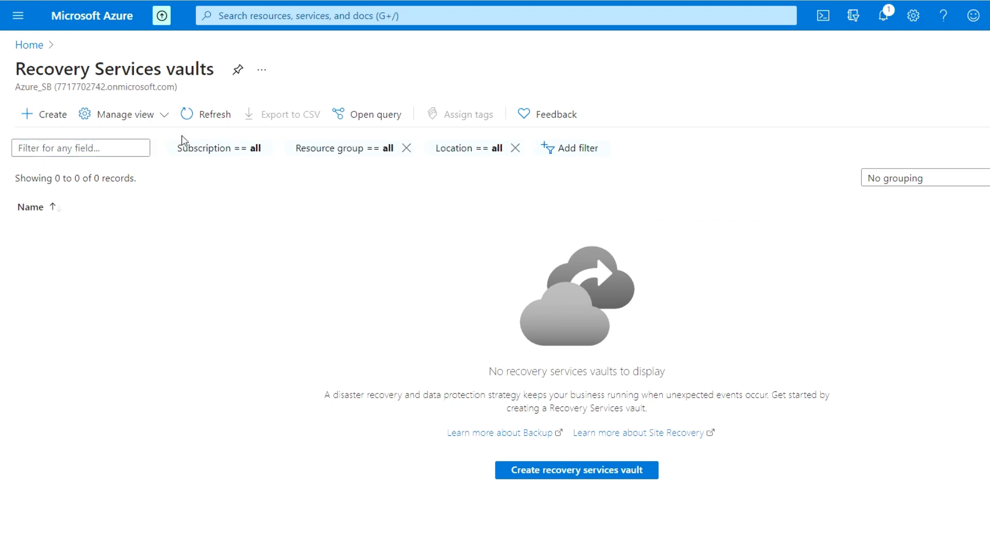
# - Create Recovery Services vault SiteOnprem in resource group AzureSiteRecovery, East US
pyautogui.click(58, 118)
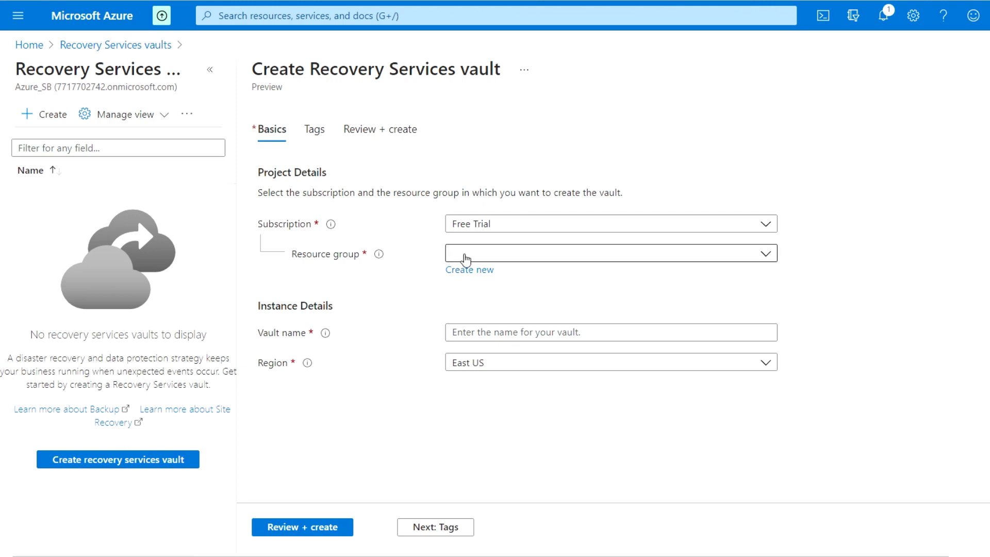
pyautogui.click(472, 253)
pyautogui.click(507, 330)
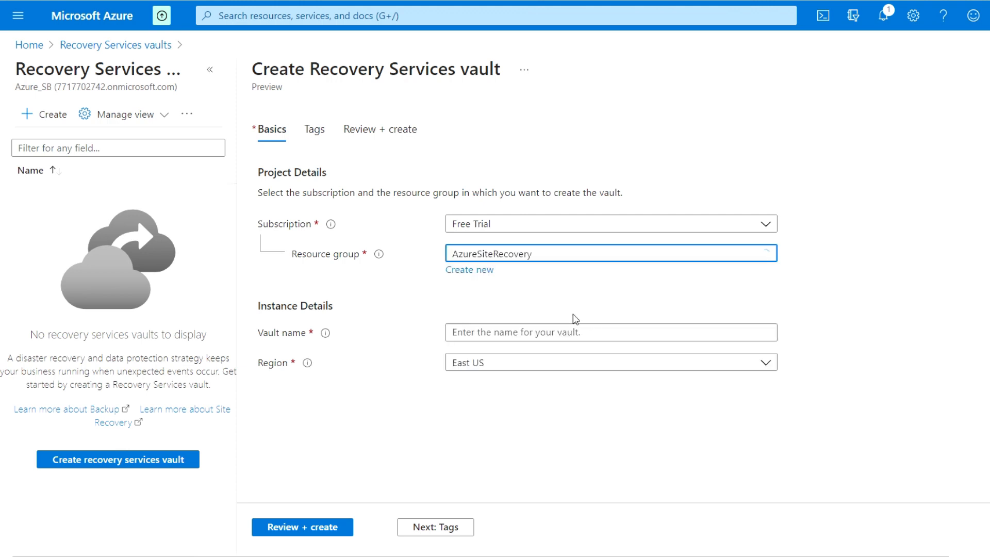
pyautogui.click(496, 333)
pyautogui.write('SiteOnprem')
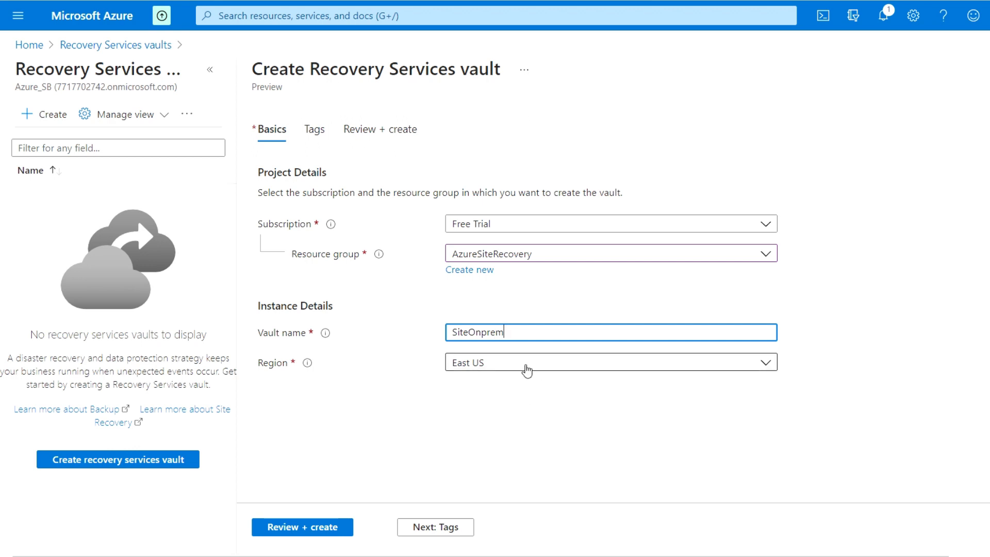
pyautogui.click(446, 534)
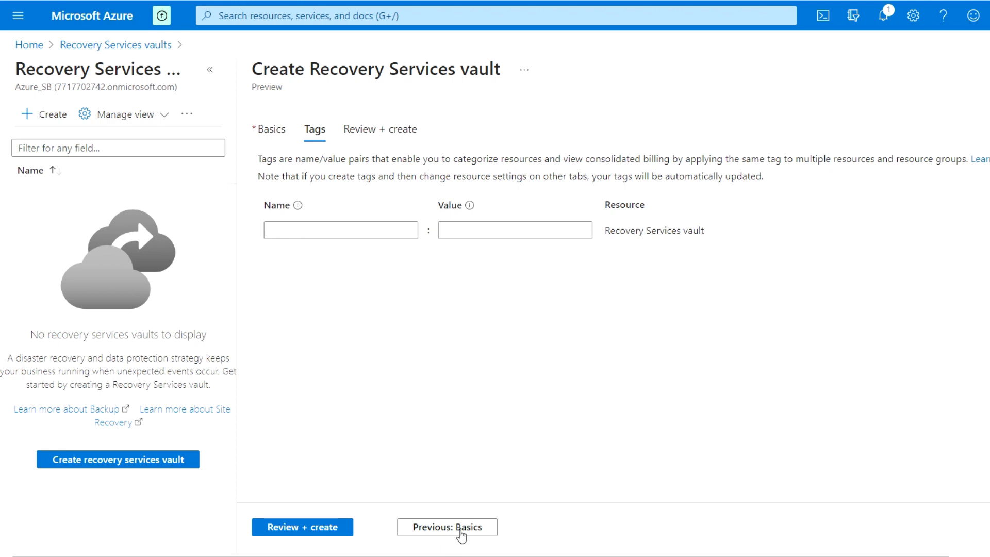
pyautogui.click(460, 531)
pyautogui.click(330, 534)
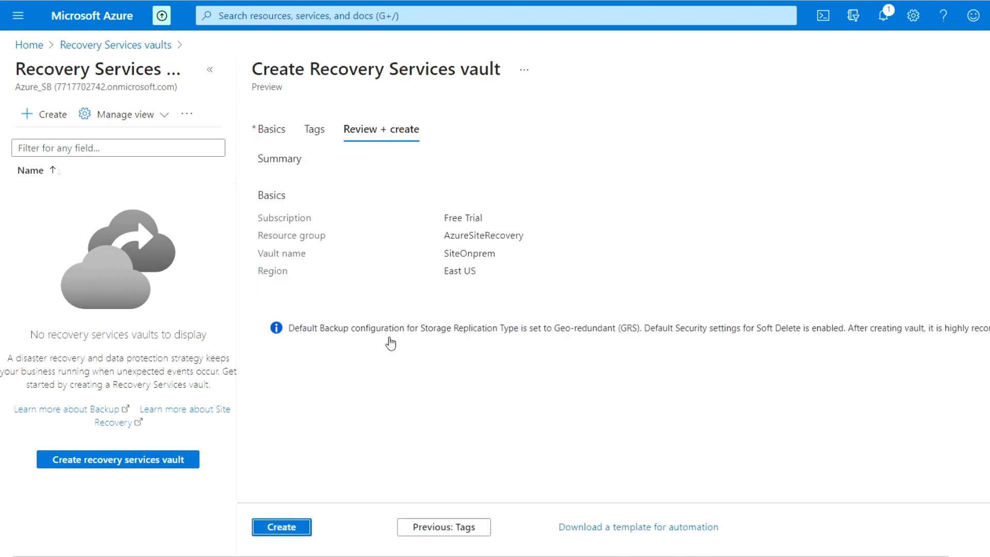
pyautogui.click(301, 534)
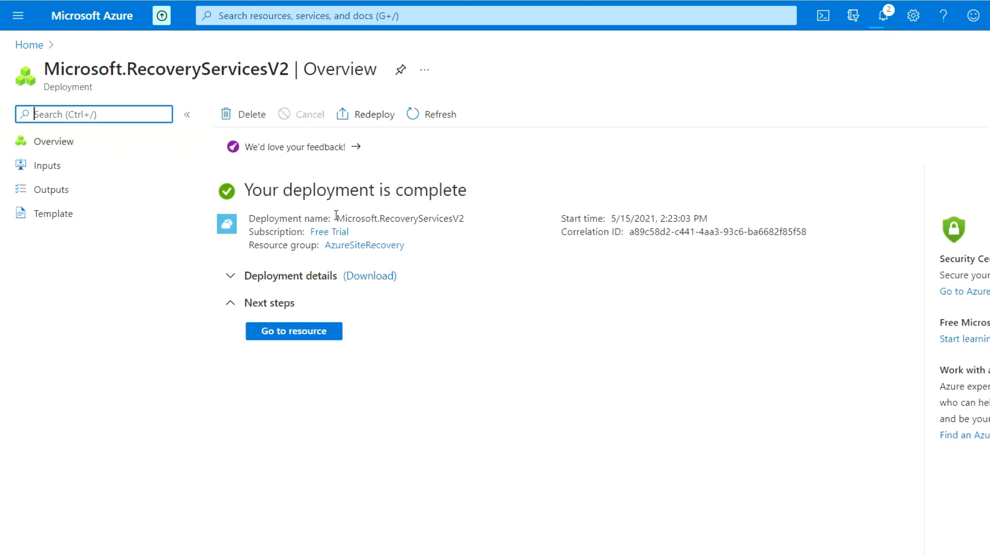
# - Go to the SiteOnprem vault, then open Virtual networks and start a new network
pyautogui.click(311, 331)
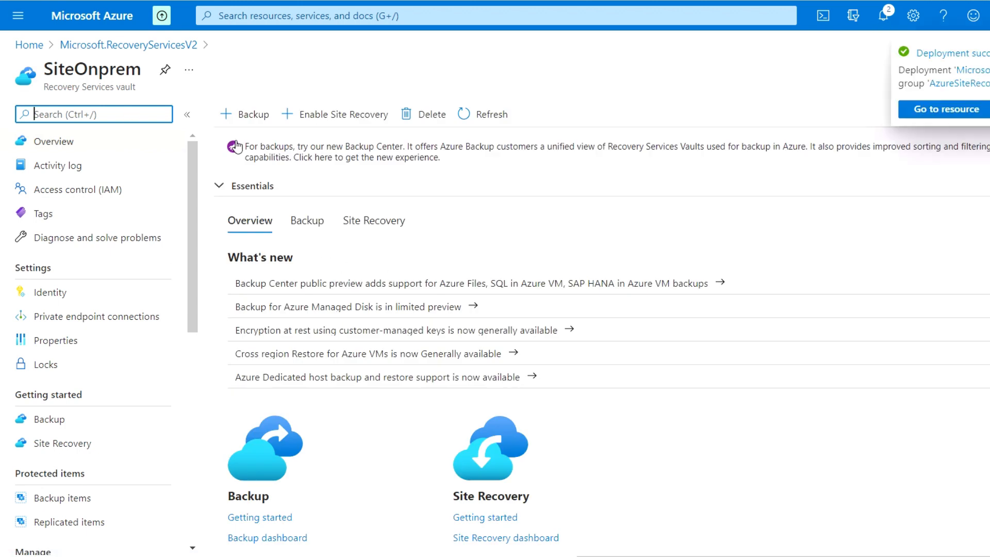
pyautogui.click(348, 17)
pyautogui.write('V')
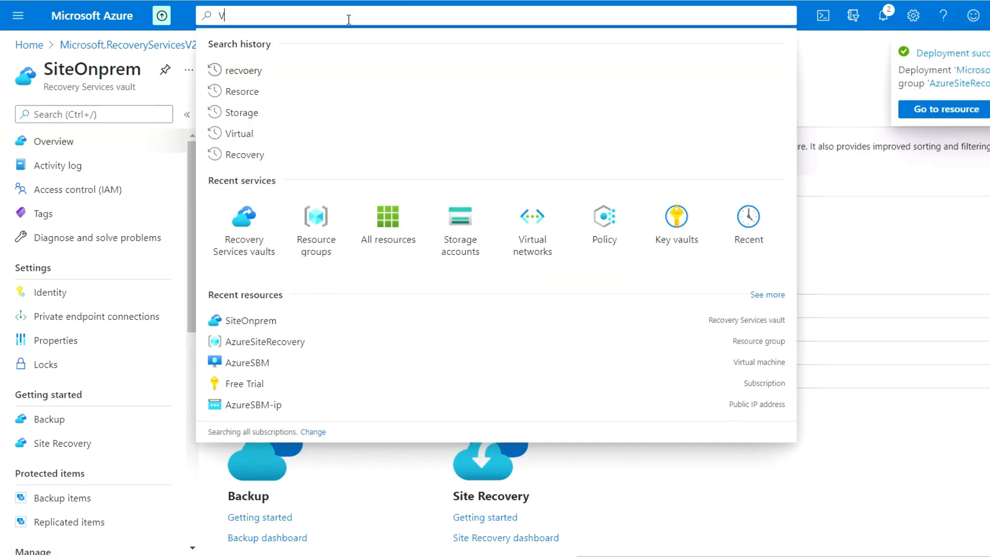
pyautogui.write('irtual')
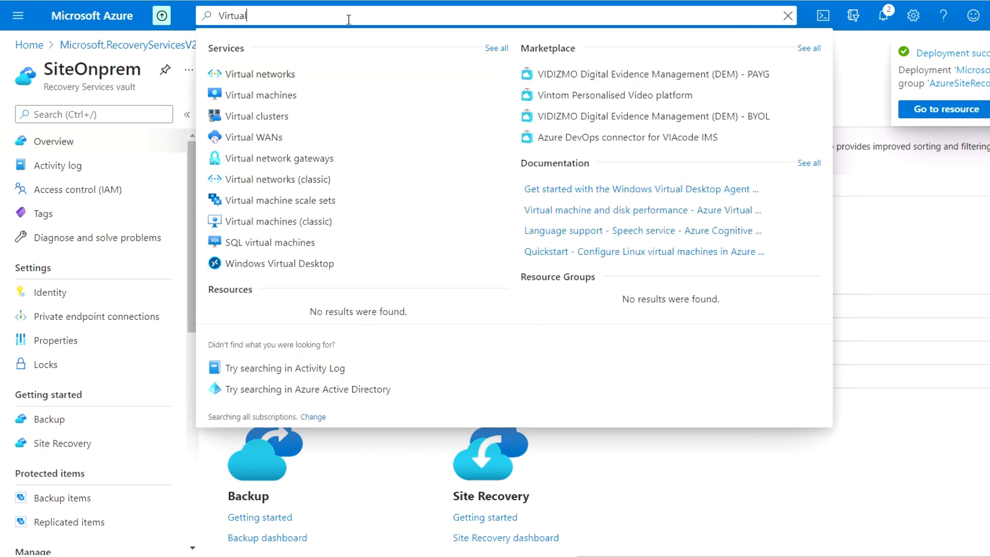
pyautogui.click(323, 72)
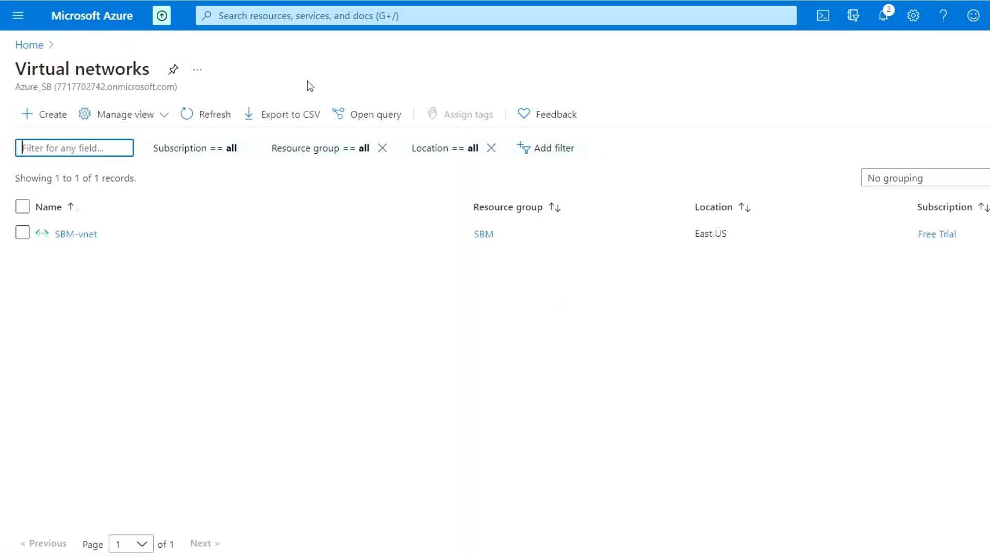
pyautogui.click(57, 120)
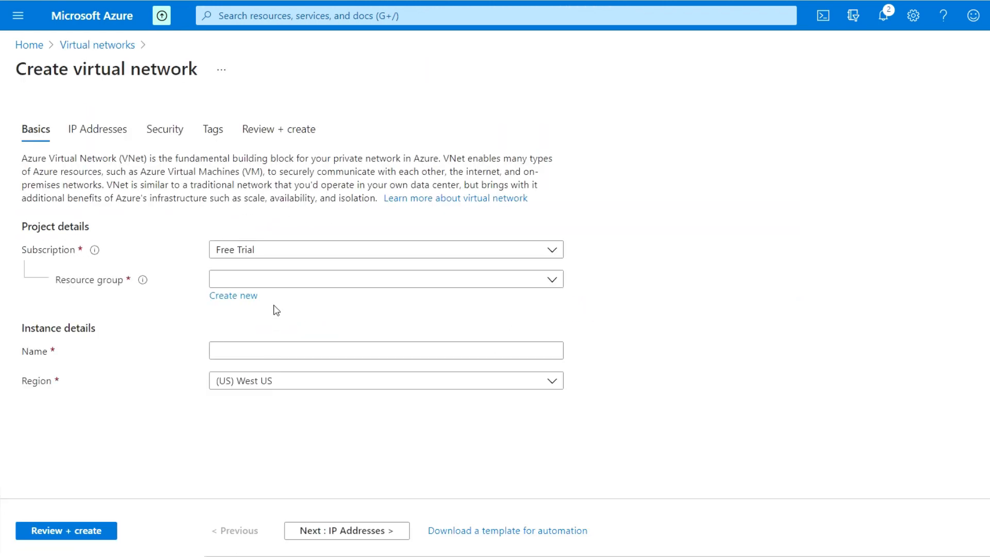
# - Create virtual network SiteNet in AzureSiteRecovery, East US, with 10.1.0.0/16 and default subnet 10.1.0.0/24
pyautogui.click(280, 281)
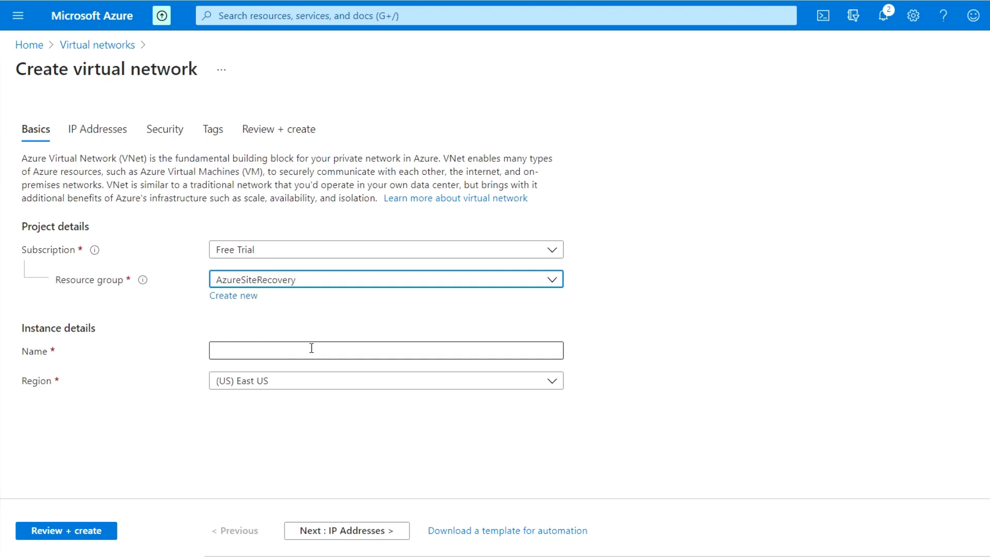
pyautogui.click(277, 349)
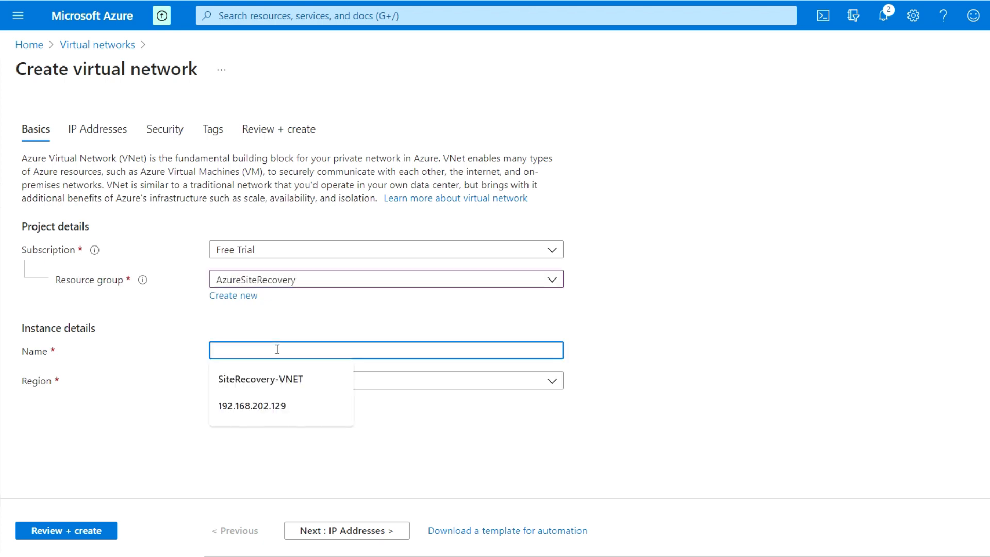
pyautogui.write('Sit')
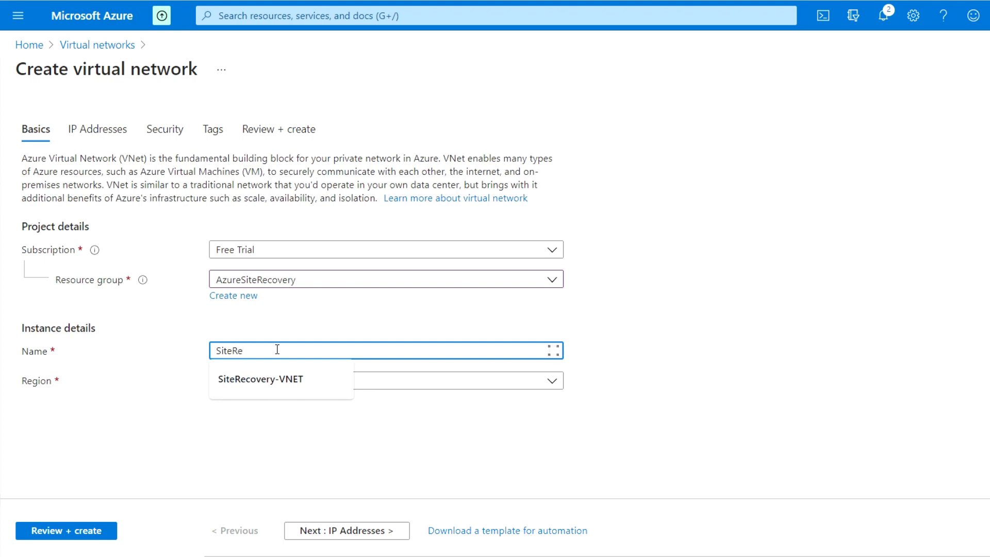
pyautogui.write('eNet')
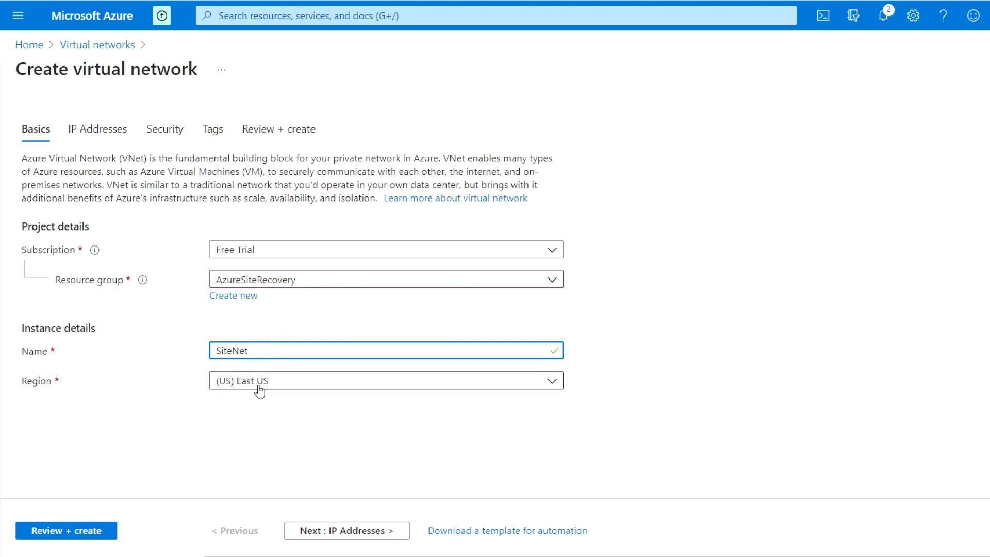
pyautogui.click(335, 531)
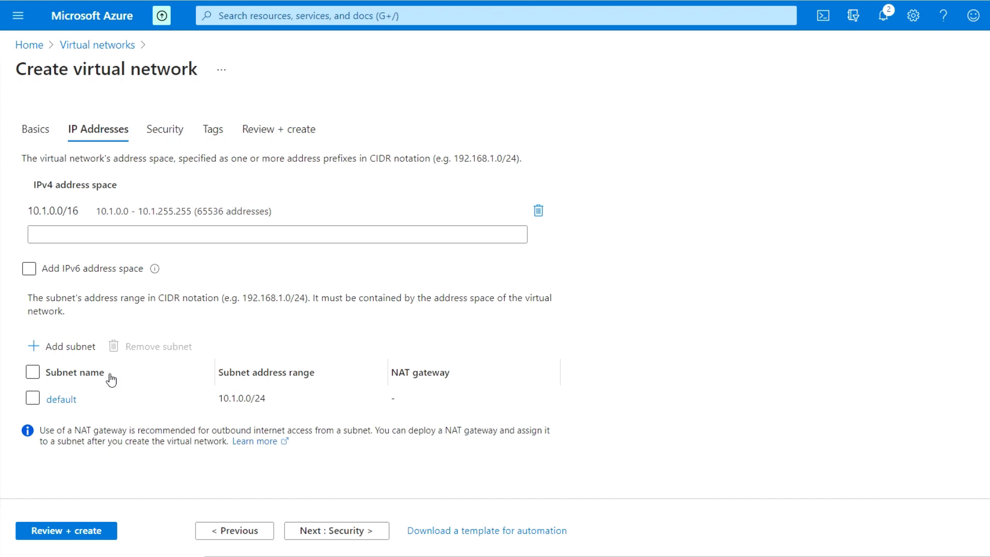
pyautogui.click(328, 536)
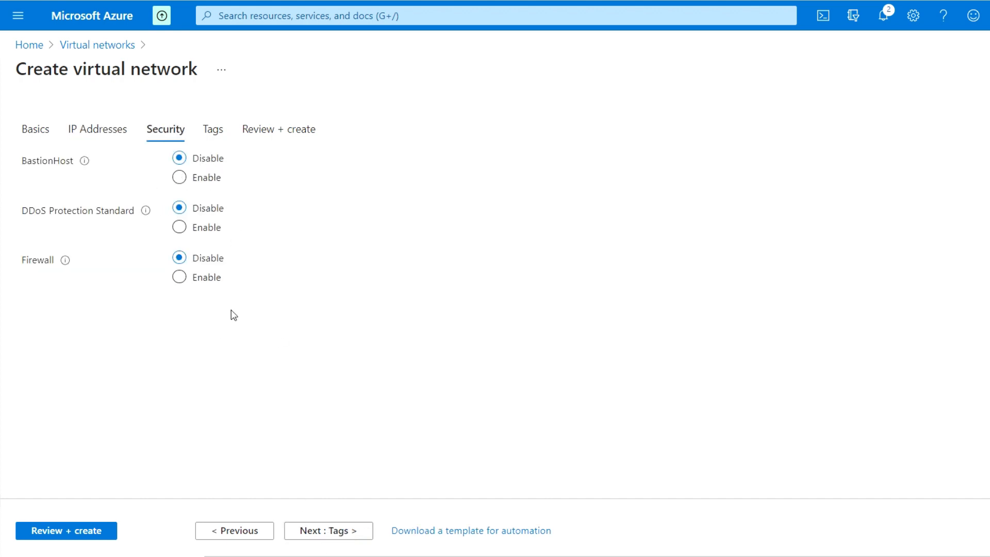
pyautogui.click(305, 531)
pyautogui.click(84, 532)
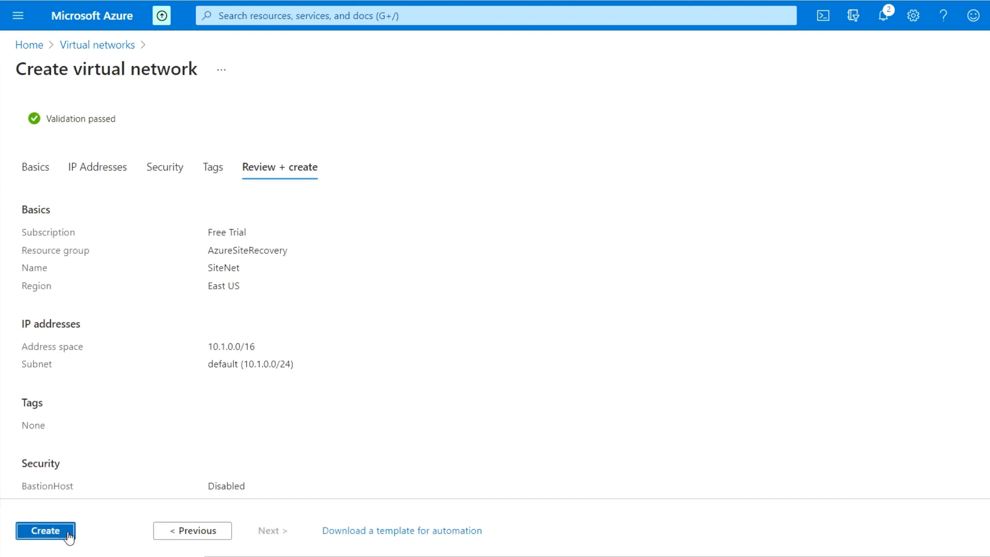
pyautogui.click(46, 531)
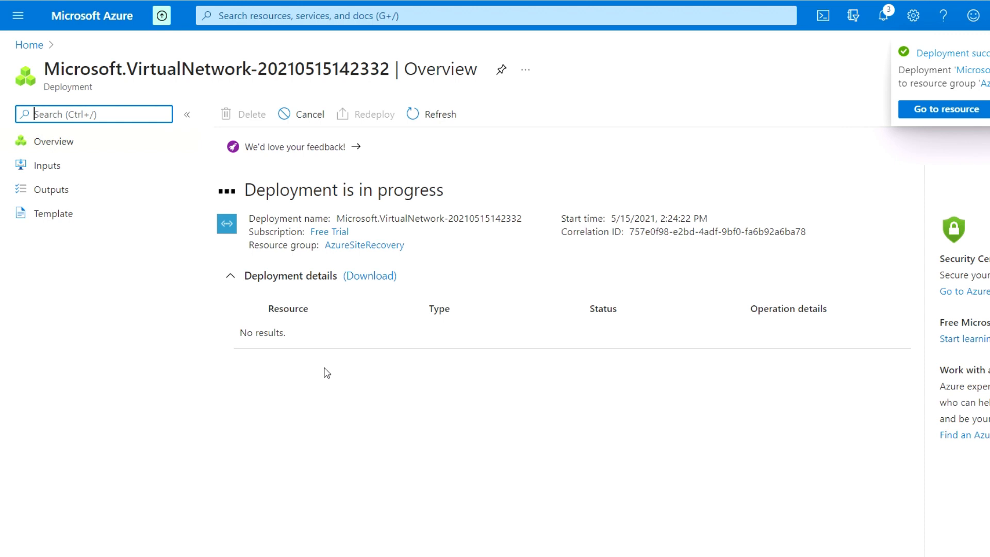
# - Refresh the deployment overview until the SiteNet resource shows status OK
pyautogui.click(437, 123)
# - Open the Create a storage account form from Storage accounts and expand its resource group list
pyautogui.click(394, 16)
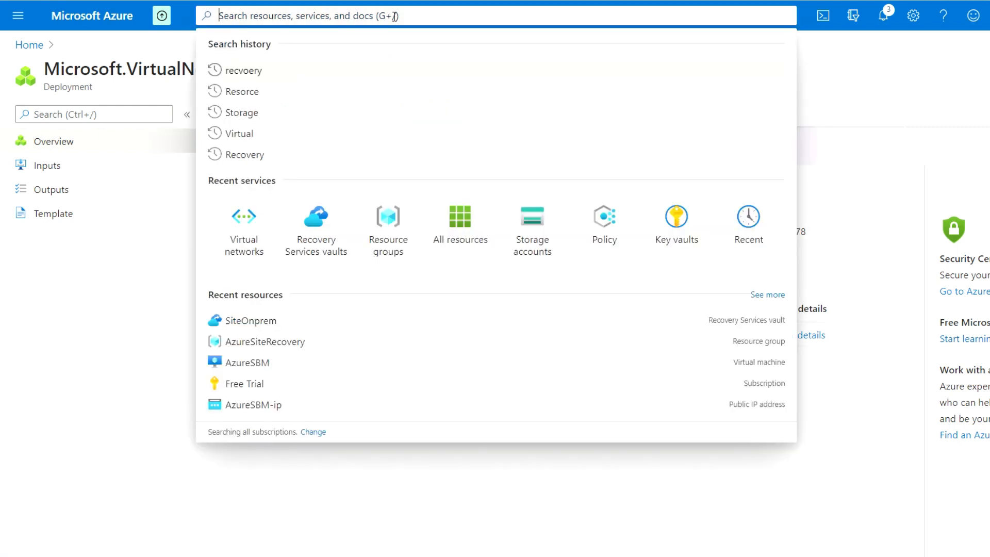
pyautogui.write('S')
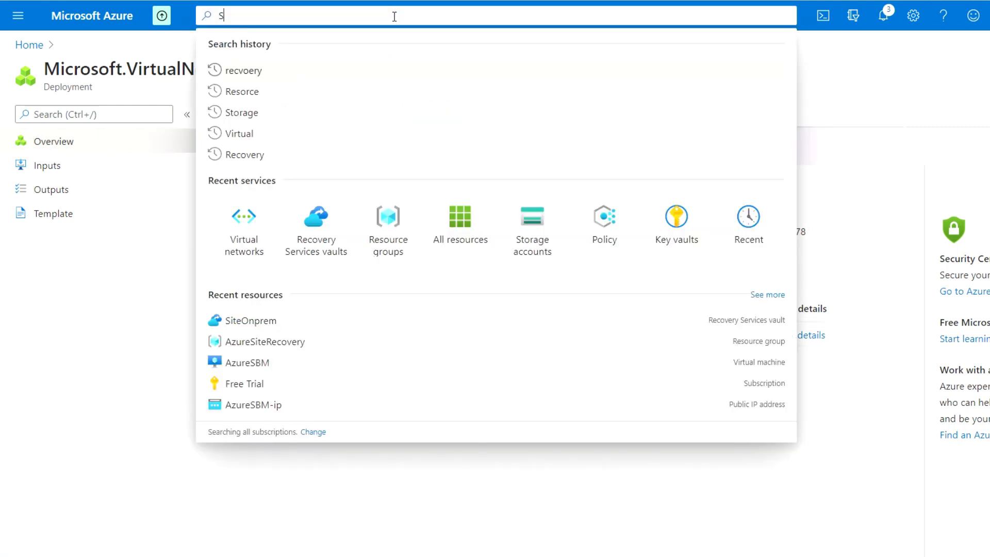
pyautogui.write('torage')
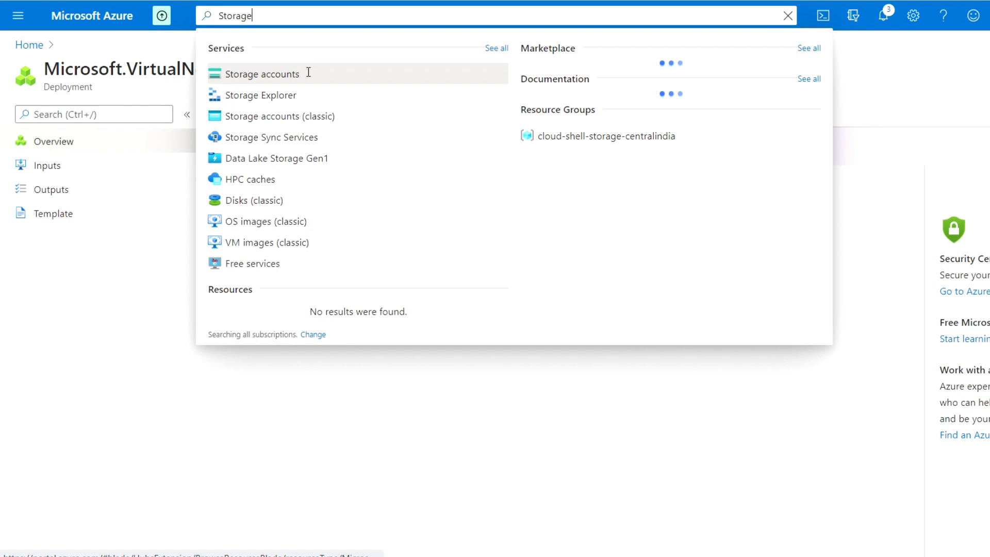
pyautogui.click(309, 73)
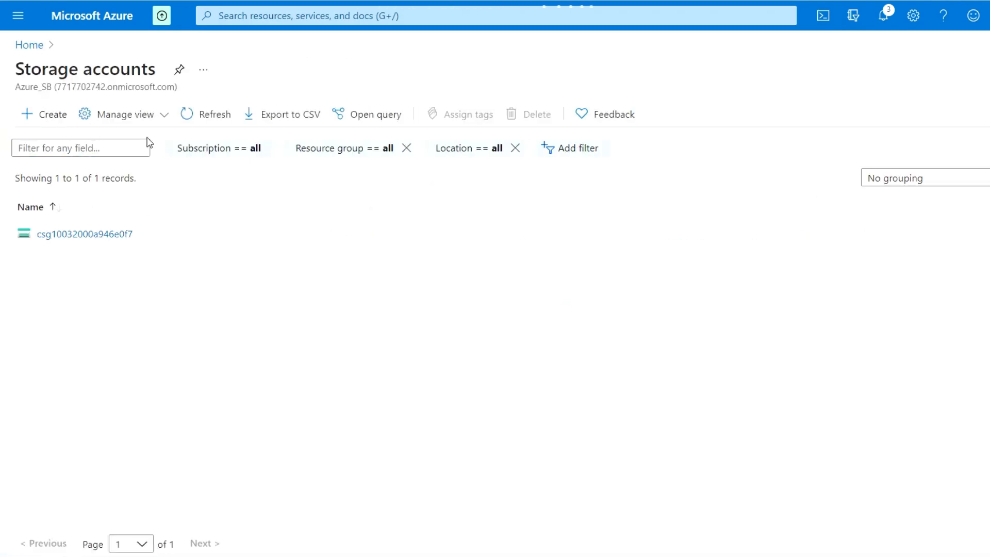
pyautogui.click(54, 120)
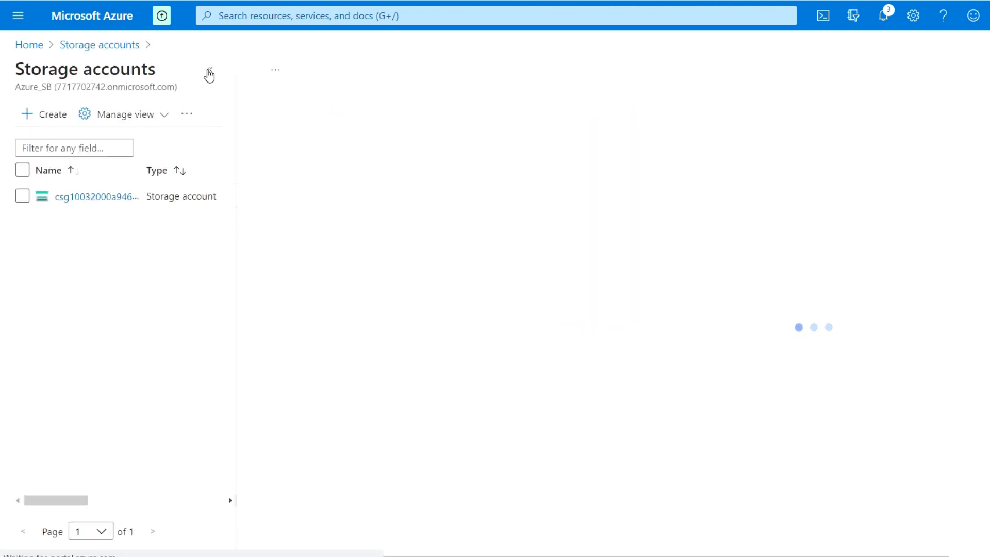
pyautogui.click(210, 71)
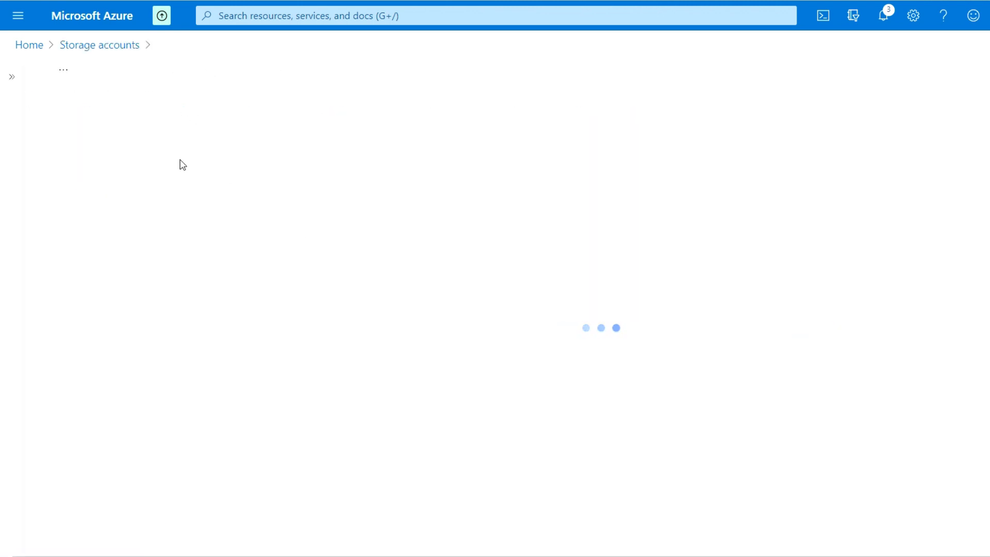
pyautogui.click(293, 338)
# - Place the storage account in AzureSiteRecovery and name it migratesbm
pyautogui.click(290, 417)
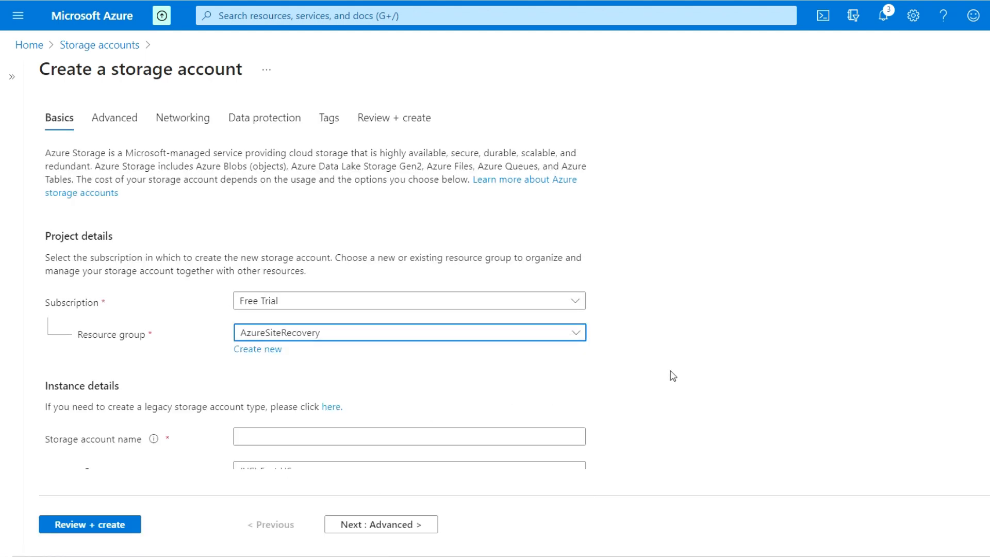
pyautogui.scroll(-1, 548, 373)
pyautogui.click(295, 361)
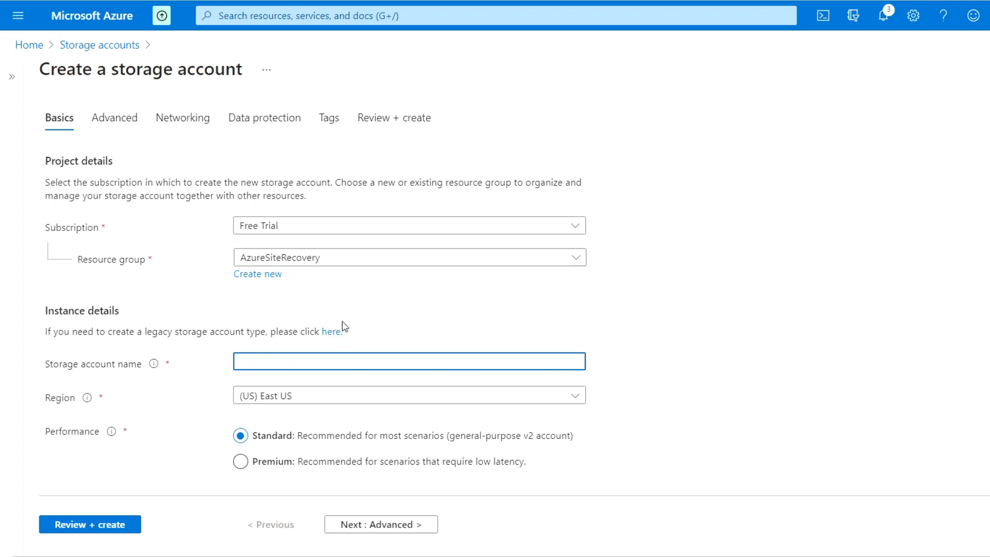
pyautogui.scroll(-1, 354, 306)
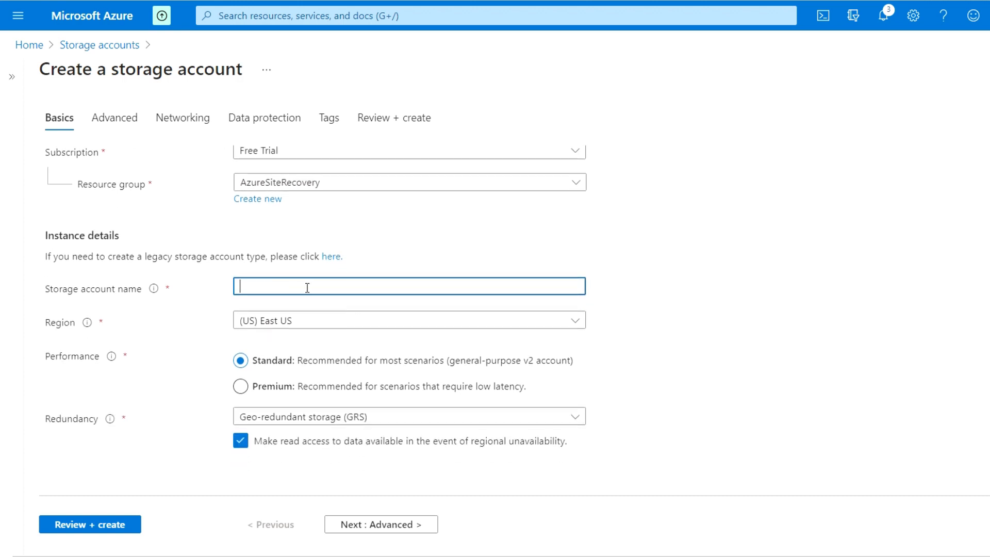
pyautogui.write('Si')
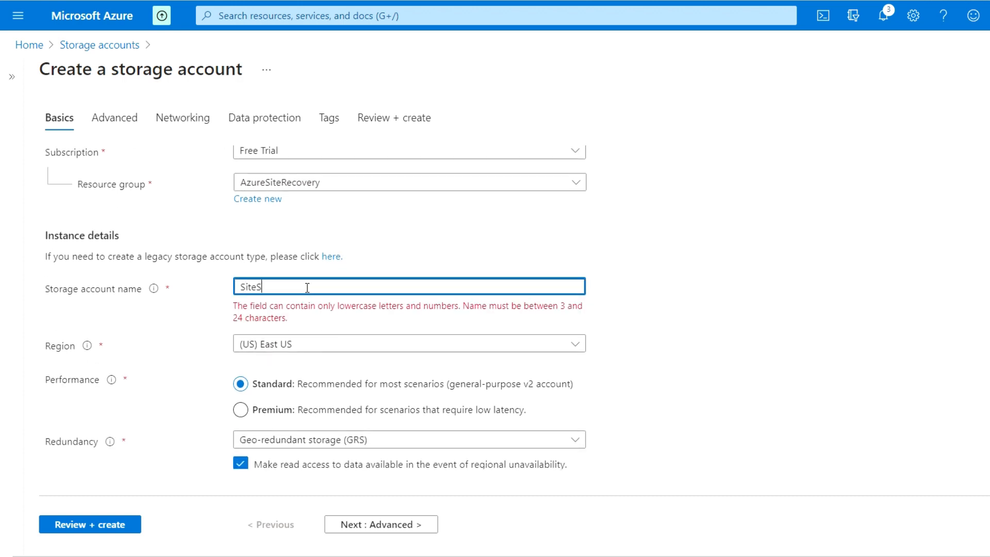
pyautogui.write('t')
pyautogui.press('BackSpace')
pyautogui.press('BackSpace')
pyautogui.press('BackSpace')
pyautogui.write('site')
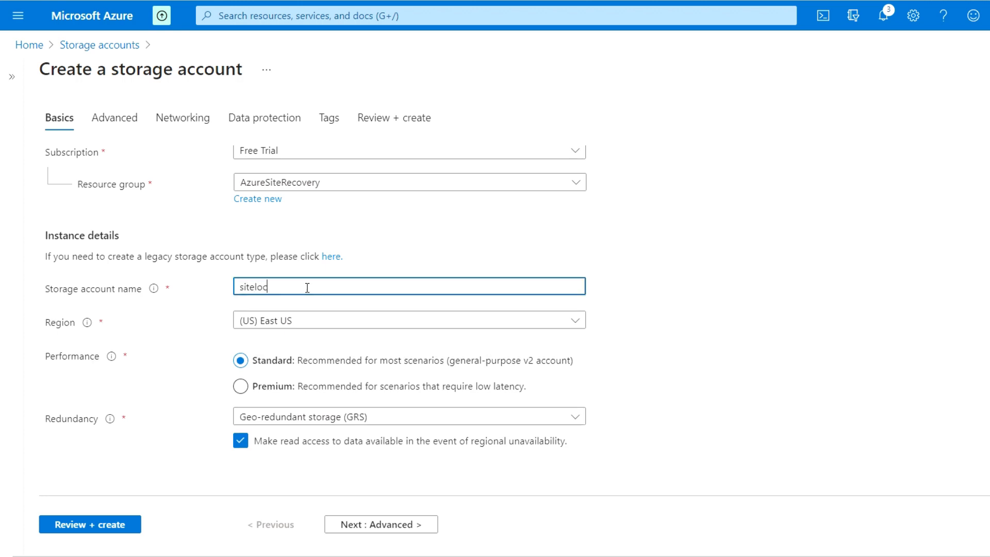
pyautogui.write('storage')
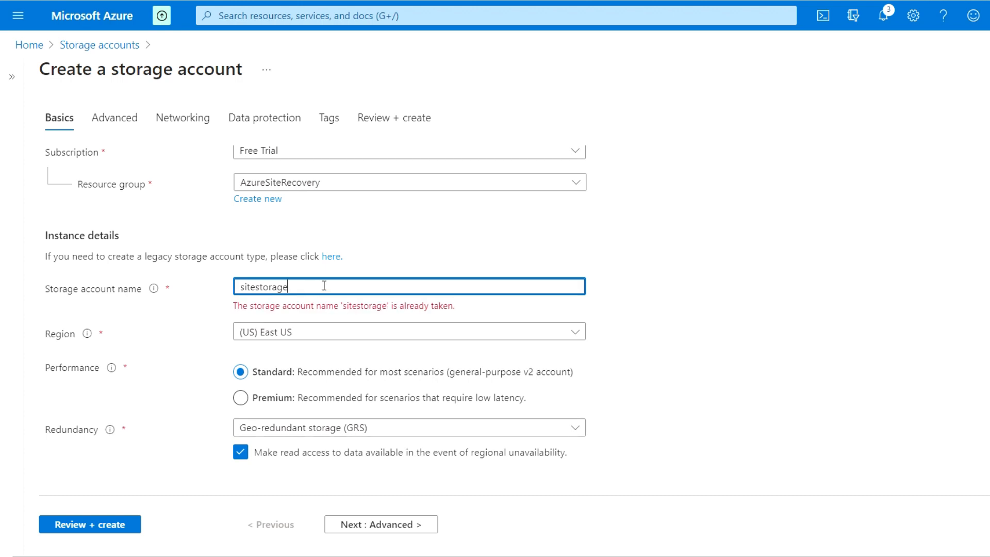
pyautogui.write('account')
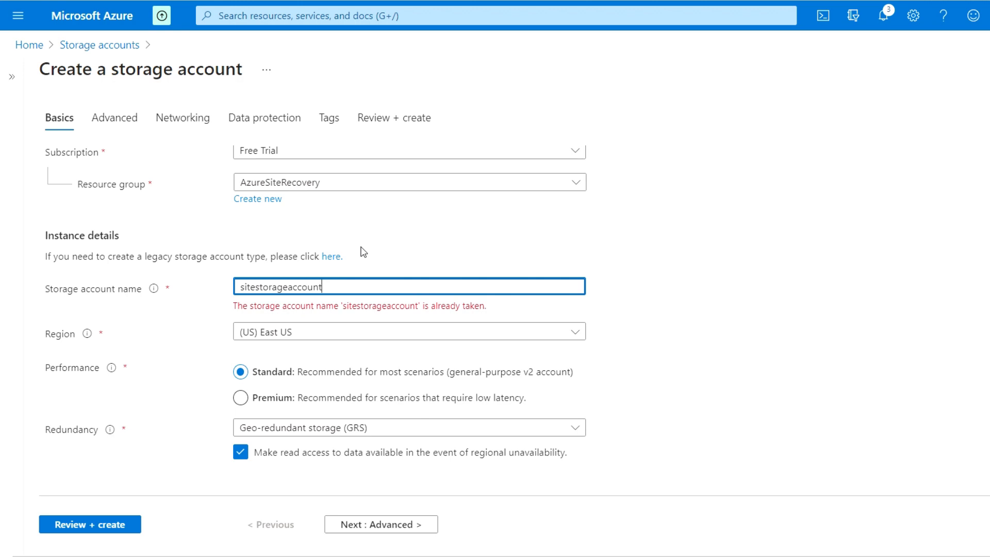
pyautogui.doubleClick(242, 290)
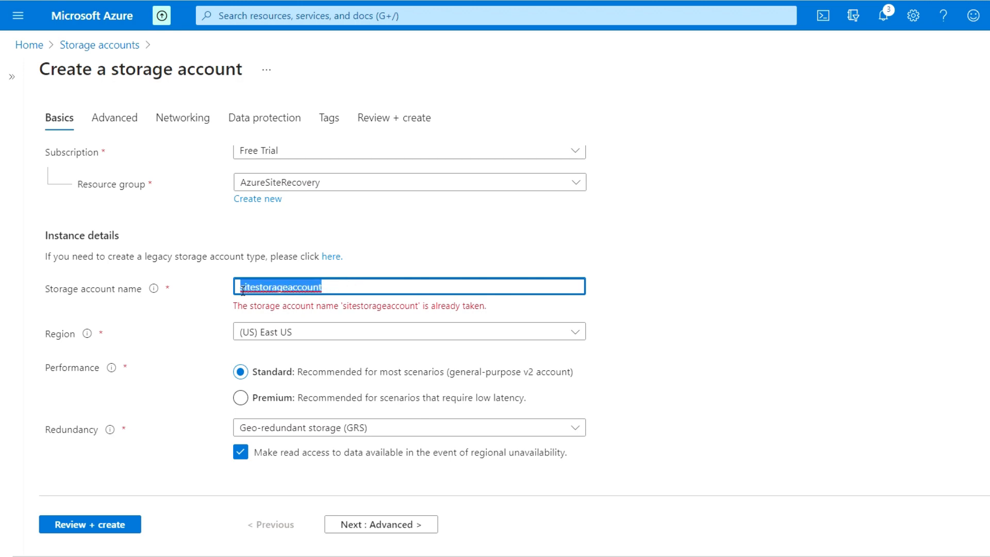
pyautogui.write('migra')
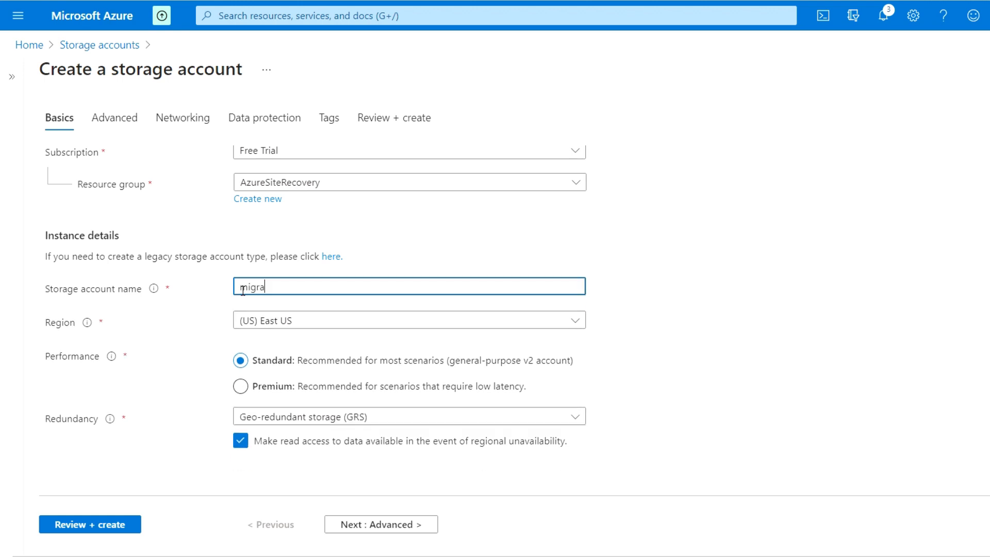
pyautogui.write('testorage')
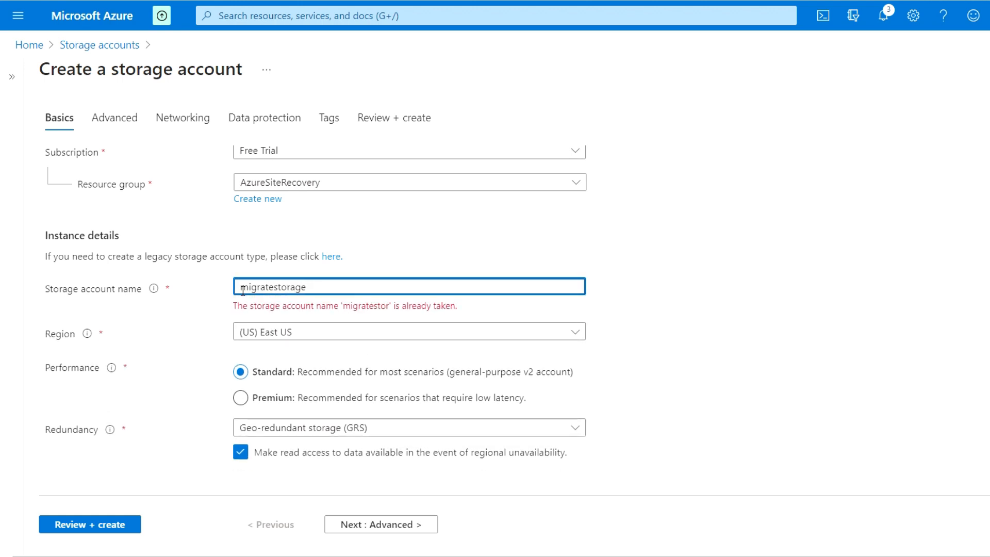
pyautogui.press('BackSpace')
pyautogui.press('BackSpace')
pyautogui.press('BackSpace')
pyautogui.press('BackSpace')
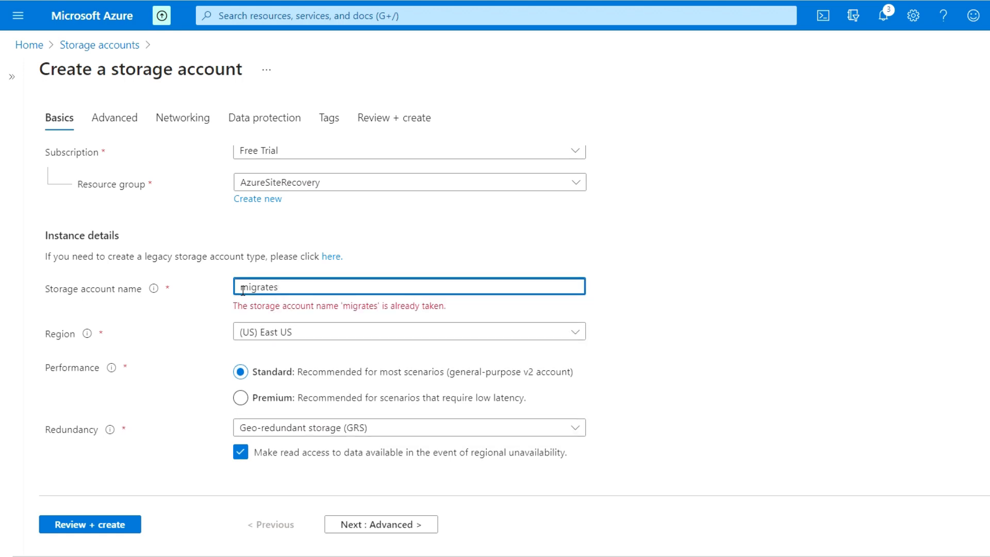
pyautogui.write('bm')
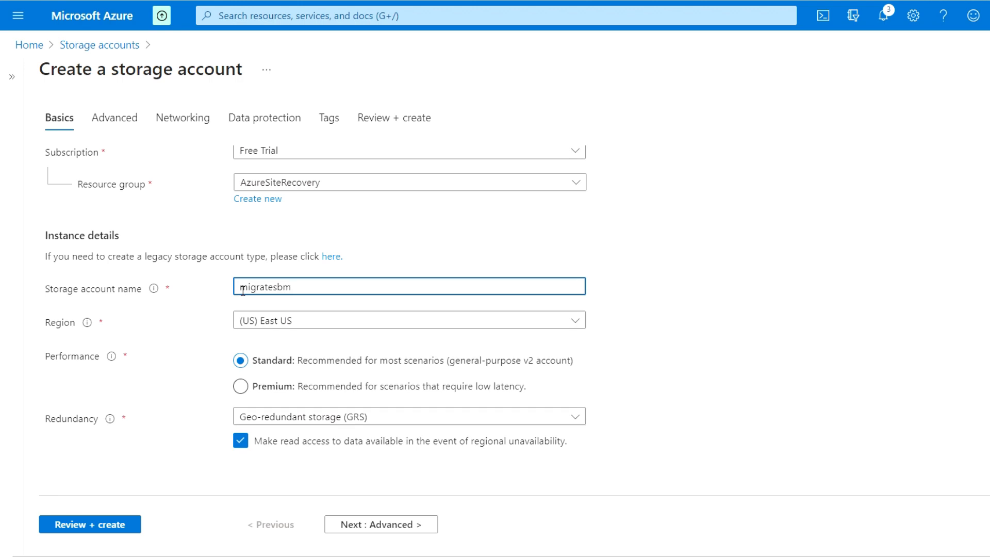
pyautogui.click(373, 241)
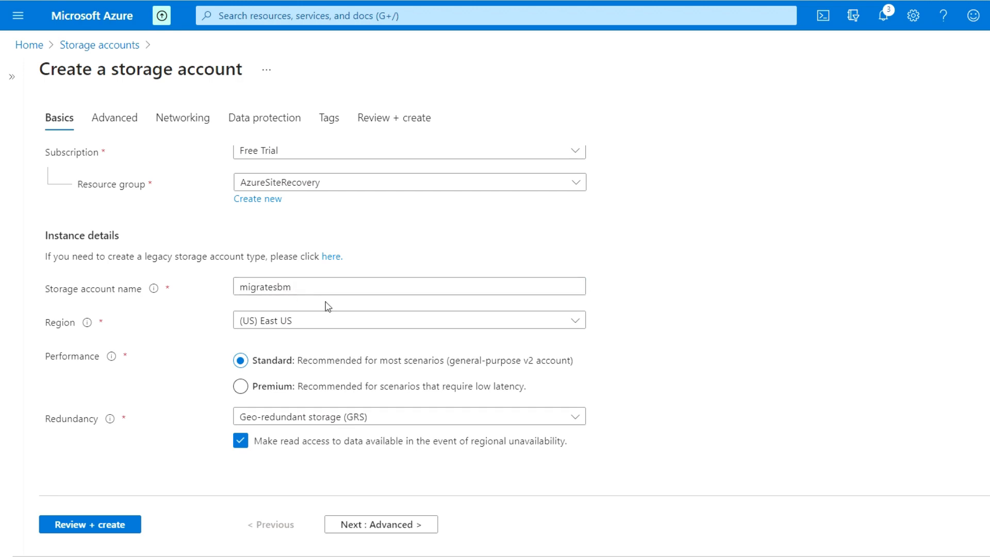
pyautogui.moveTo(300, 287); pyautogui.dragTo(242, 288)
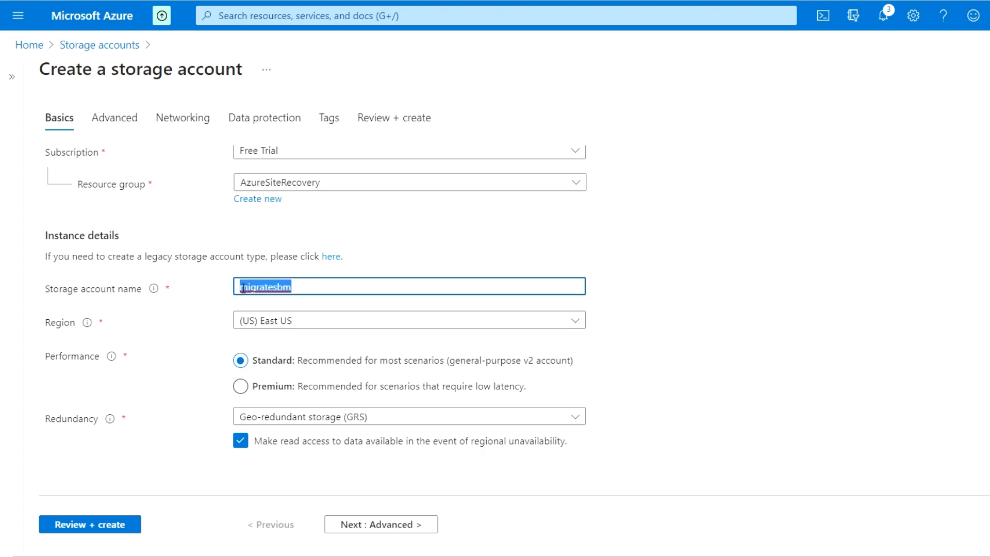
pyautogui.click(477, 242)
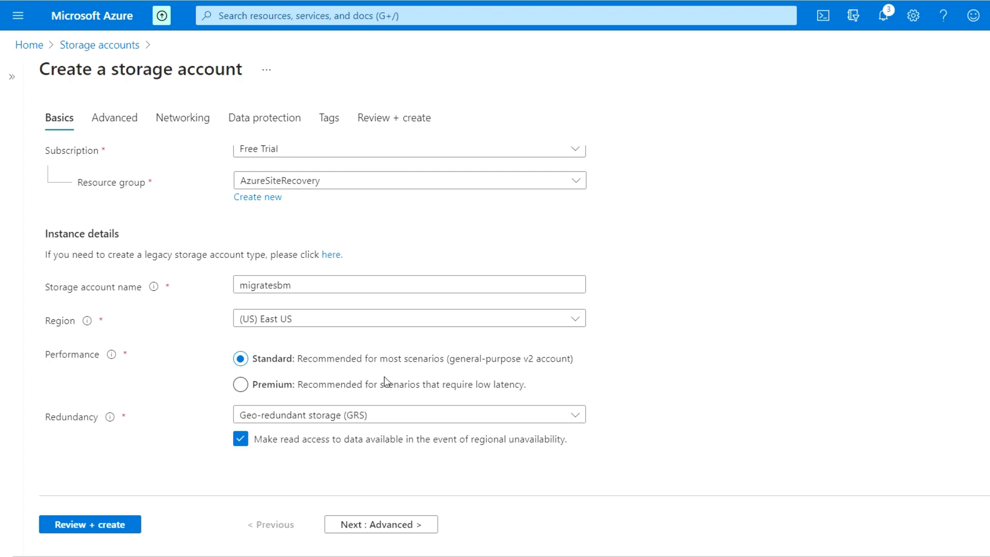
# - Set the storage account redundancy to Locally-redundant storage (LRS)
pyautogui.click(304, 418)
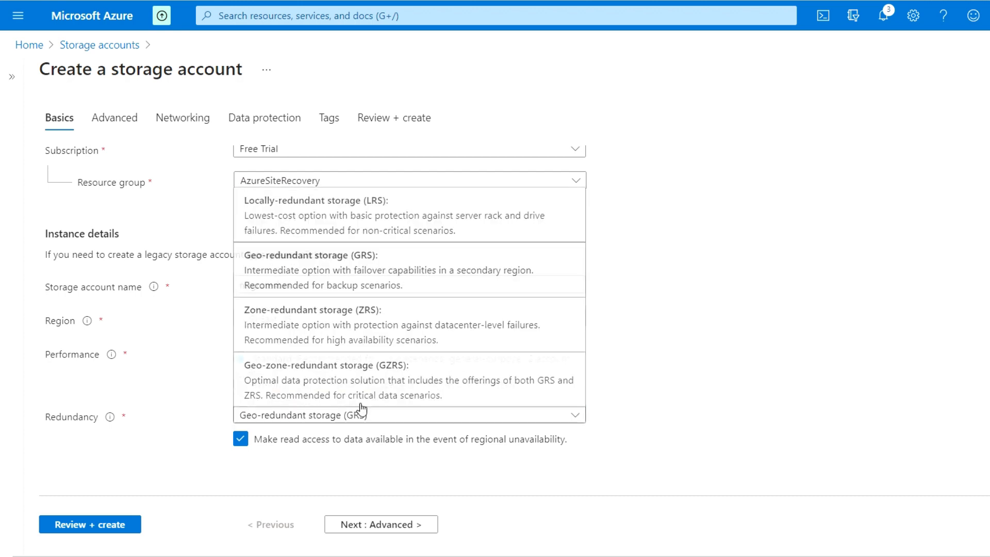
pyautogui.click(306, 219)
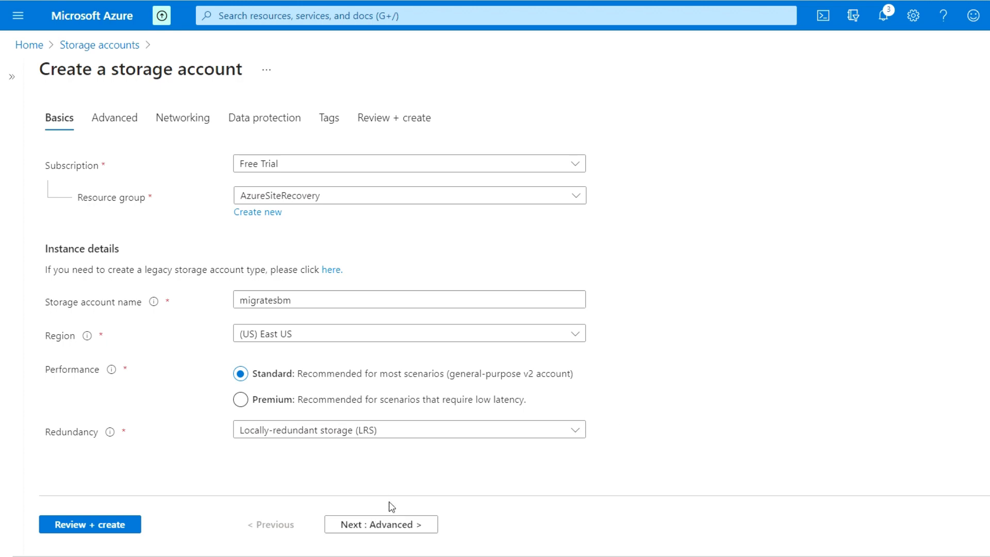
pyautogui.click(354, 433)
pyautogui.click(359, 474)
# - Look over the Advanced storage settings, leave the defaults, and continue to Networking
pyautogui.click(376, 525)
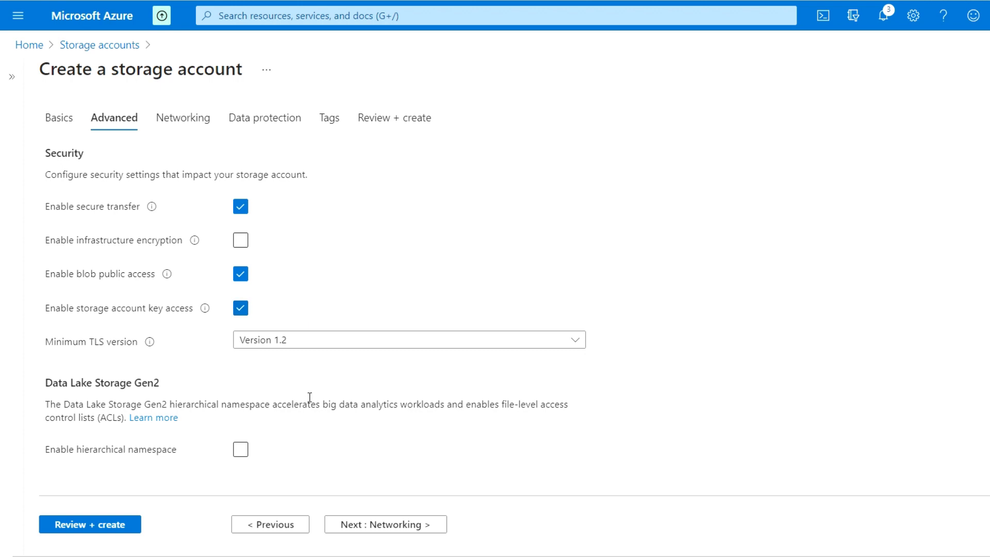
pyautogui.scroll(-3, 310, 397)
pyautogui.scroll(-3, 311, 405)
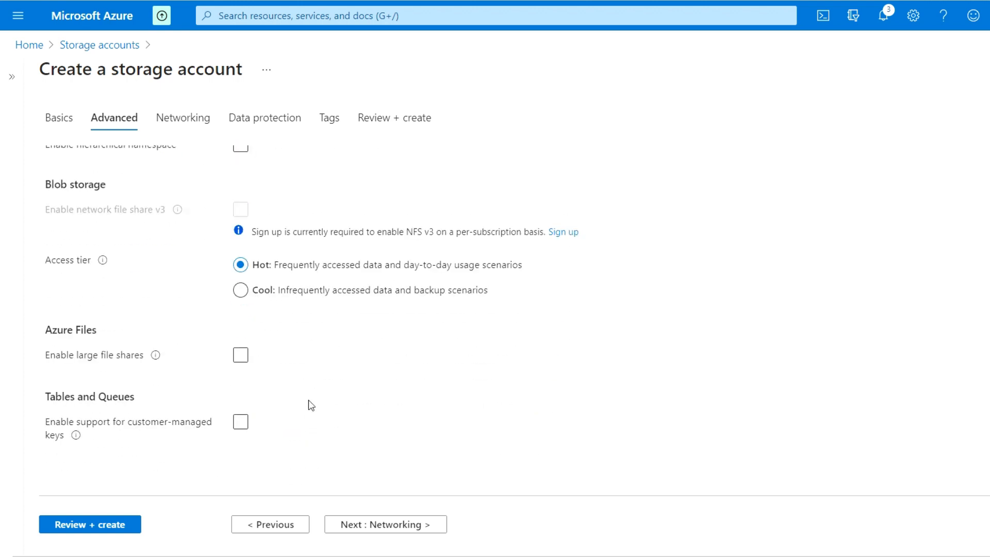
pyautogui.scroll(4, 308, 400)
pyautogui.scroll(2, 308, 400)
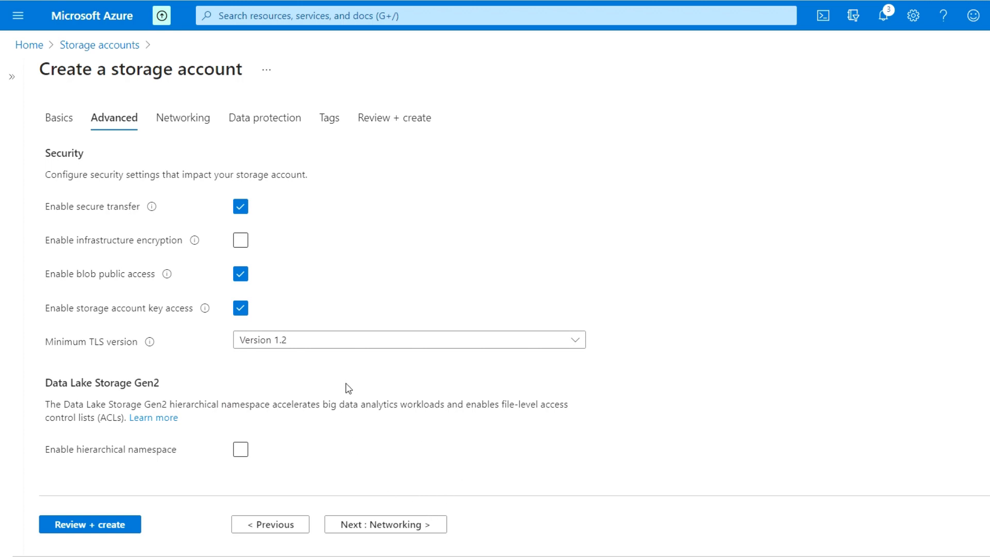
pyautogui.scroll(-6, 361, 465)
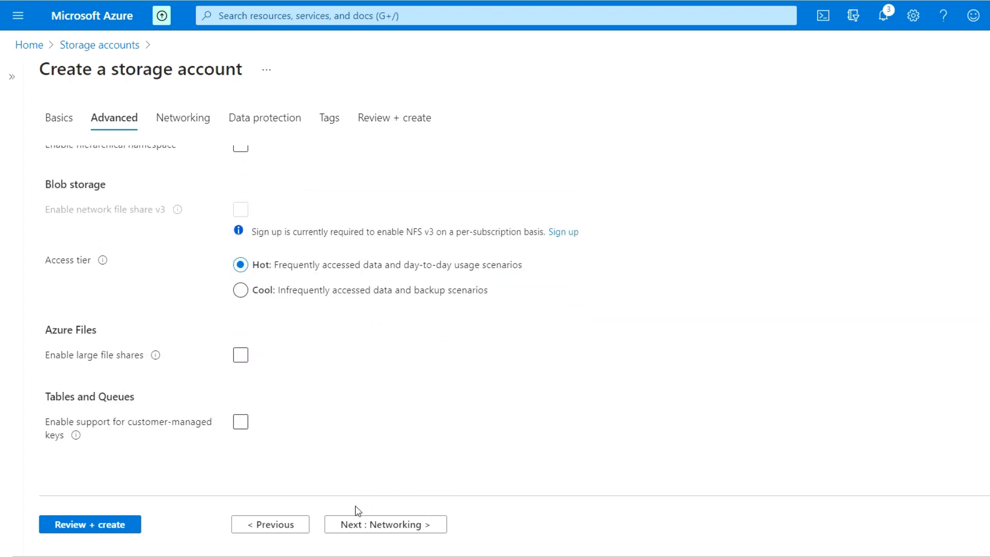
pyautogui.click(366, 531)
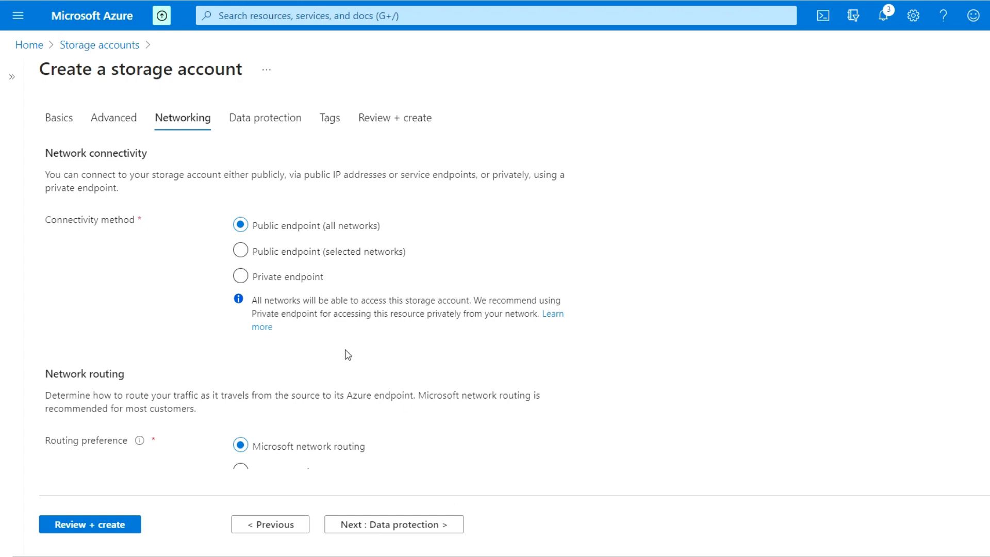
pyautogui.click(298, 525)
pyautogui.scroll(-5, 323, 344)
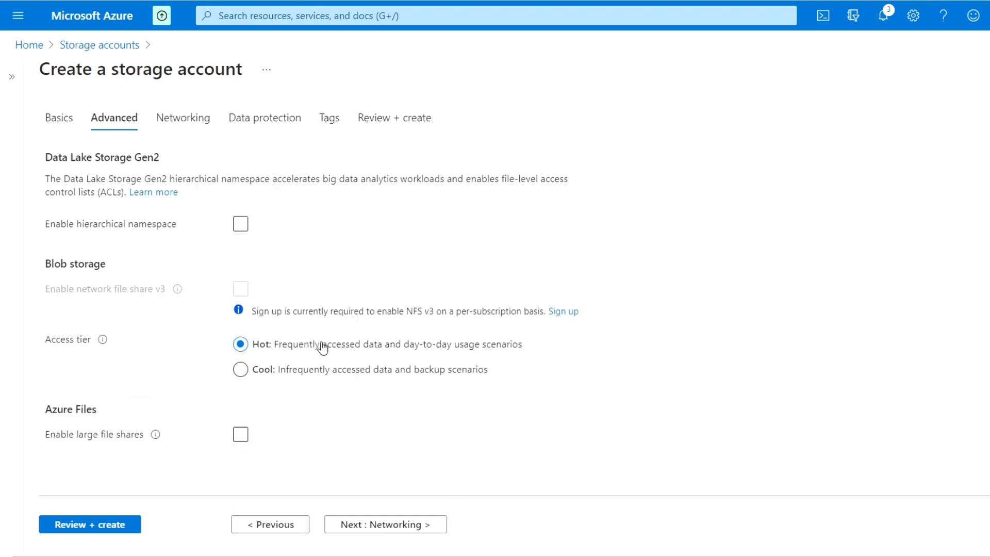
pyautogui.click(380, 524)
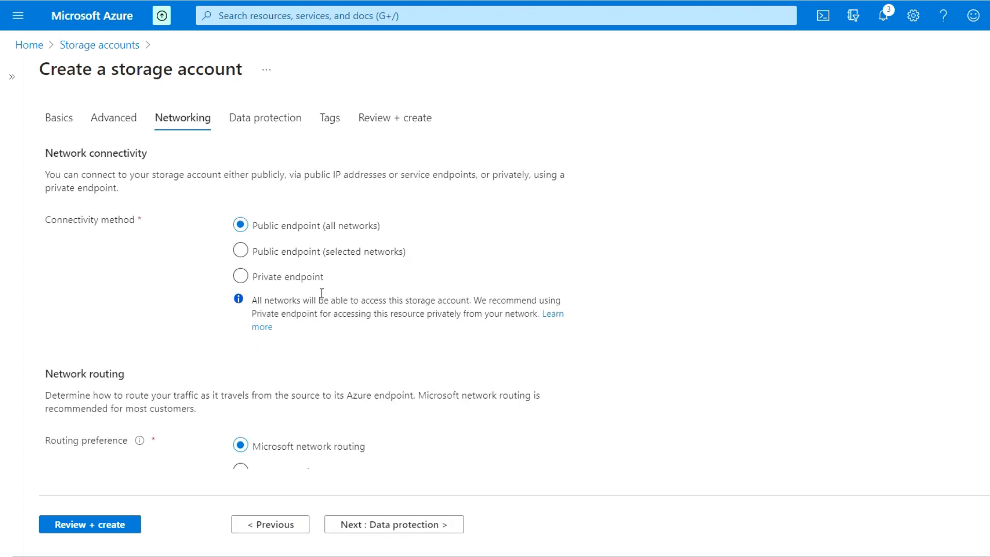
# - Switch the public endpoint to selected networks on SiteNet's default subnet, then go to Data protection
pyautogui.click(280, 257)
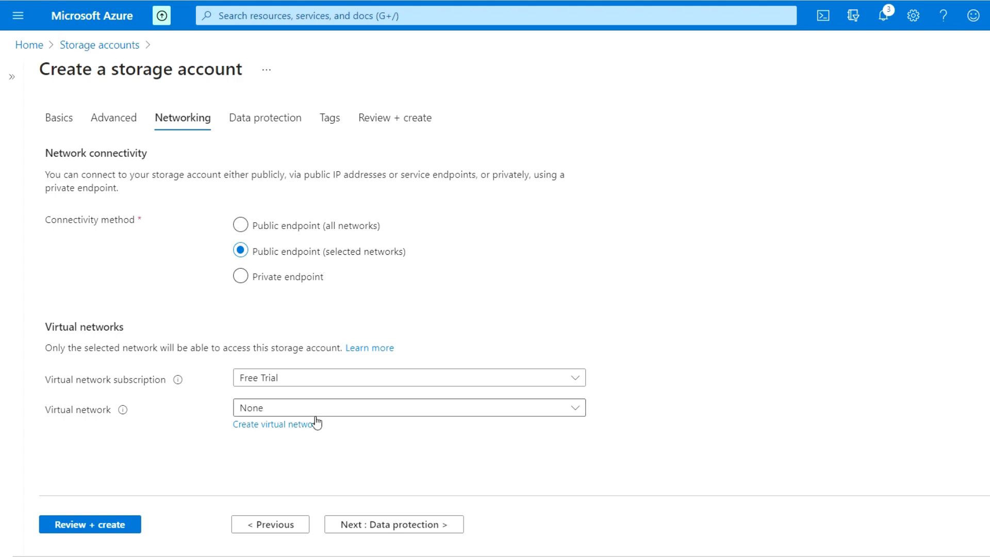
pyautogui.click(278, 410)
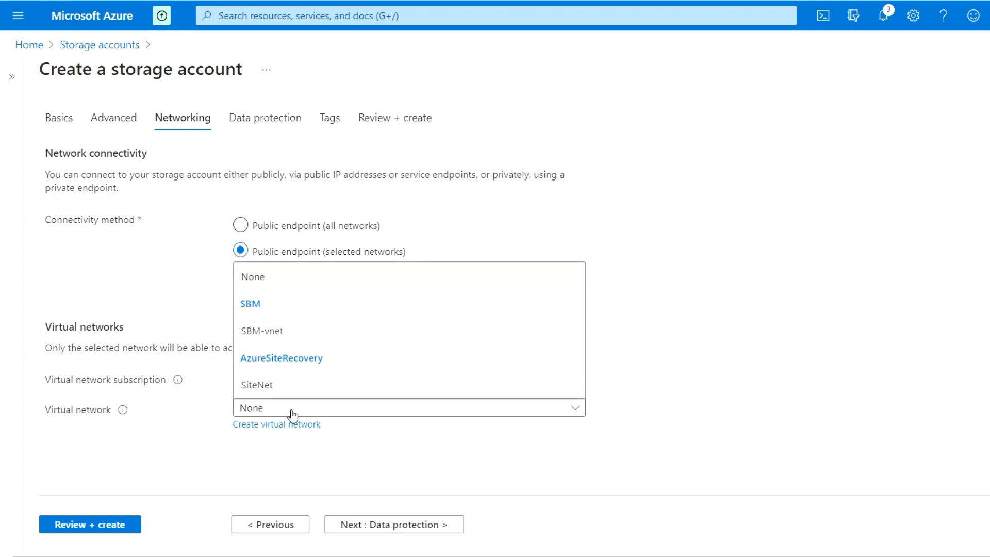
pyautogui.click(263, 391)
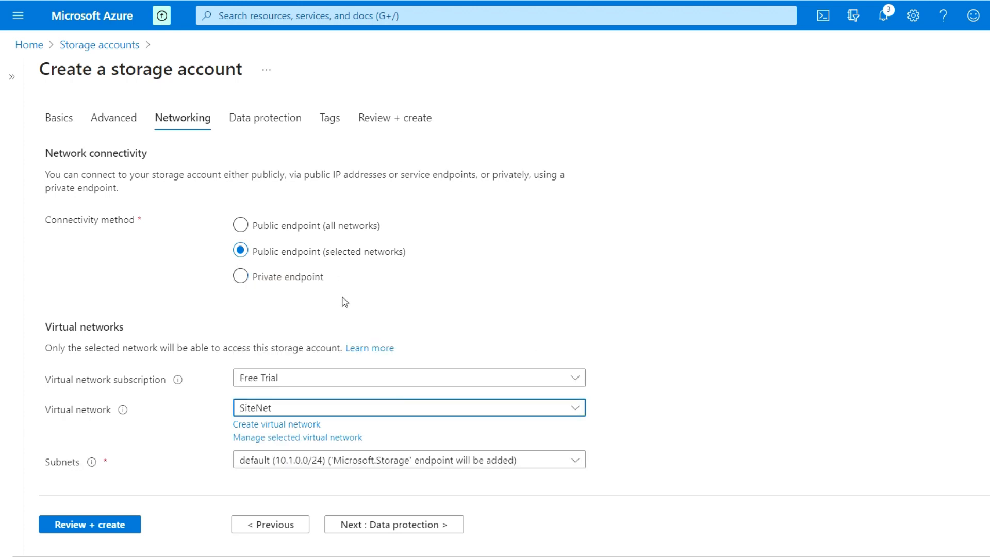
pyautogui.scroll(-3, 342, 300)
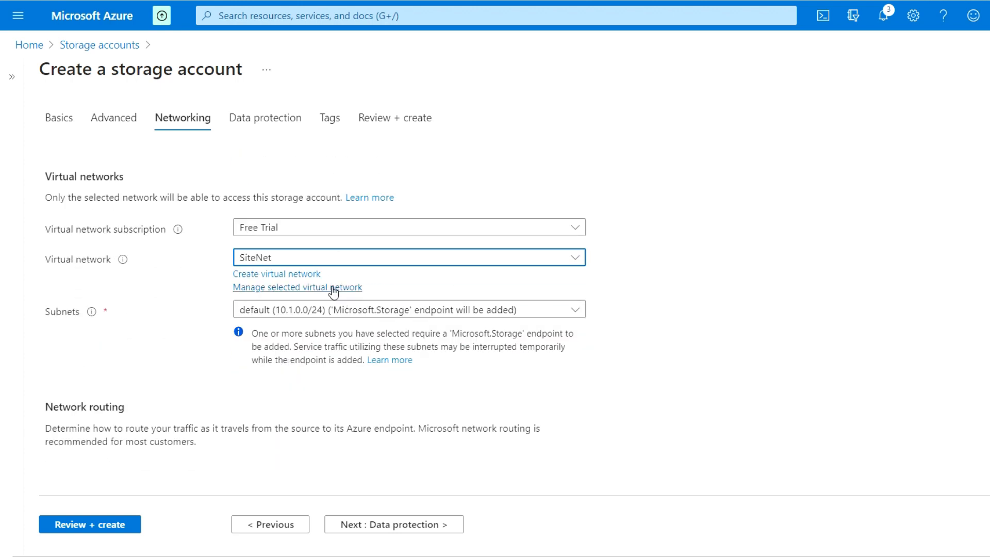
pyautogui.click(294, 257)
pyautogui.click(265, 390)
pyautogui.click(302, 264)
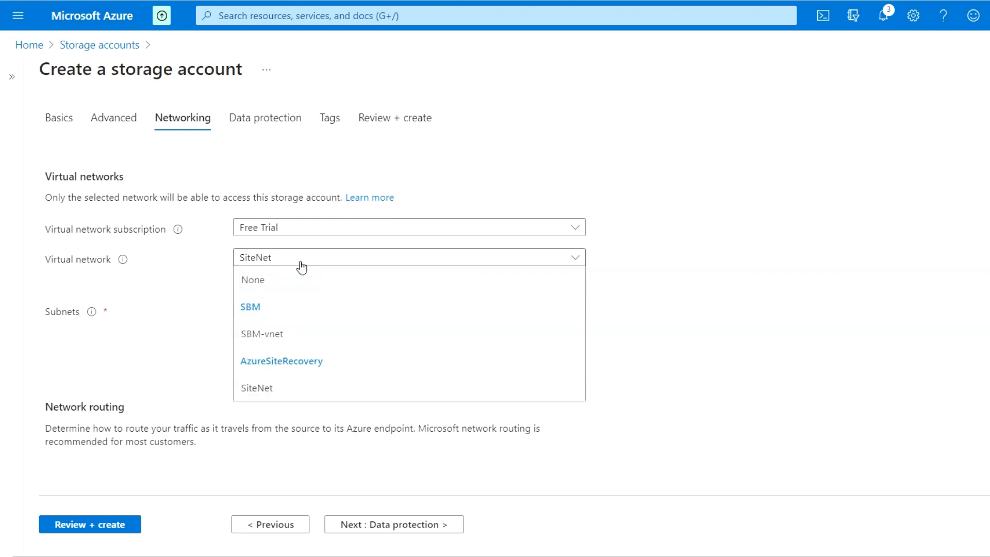
pyautogui.click(279, 393)
pyautogui.click(312, 393)
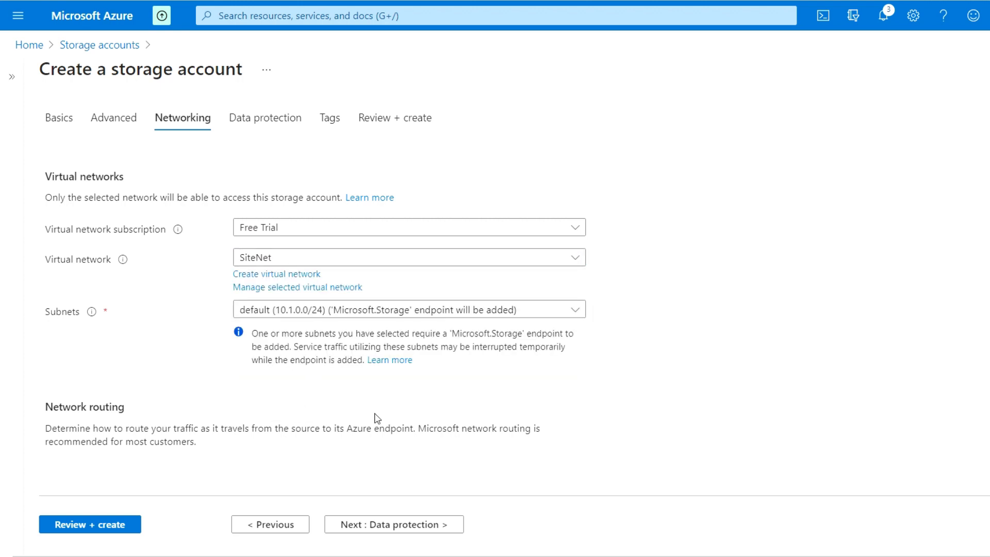
pyautogui.click(366, 526)
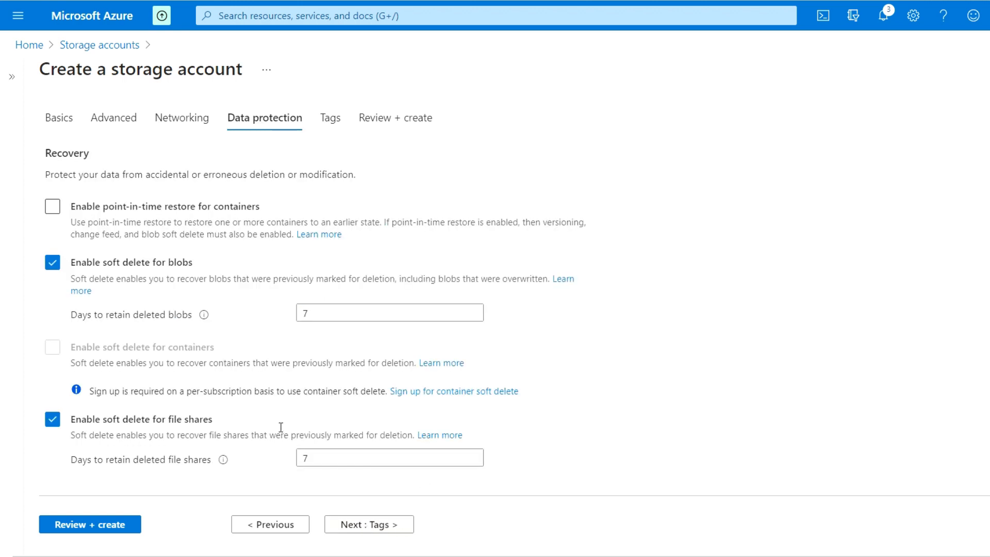
# - Leave blob soft-delete retention at 7 days and advance migratesbm through Tags to Review + create
pyautogui.scroll(-2, 279, 429)
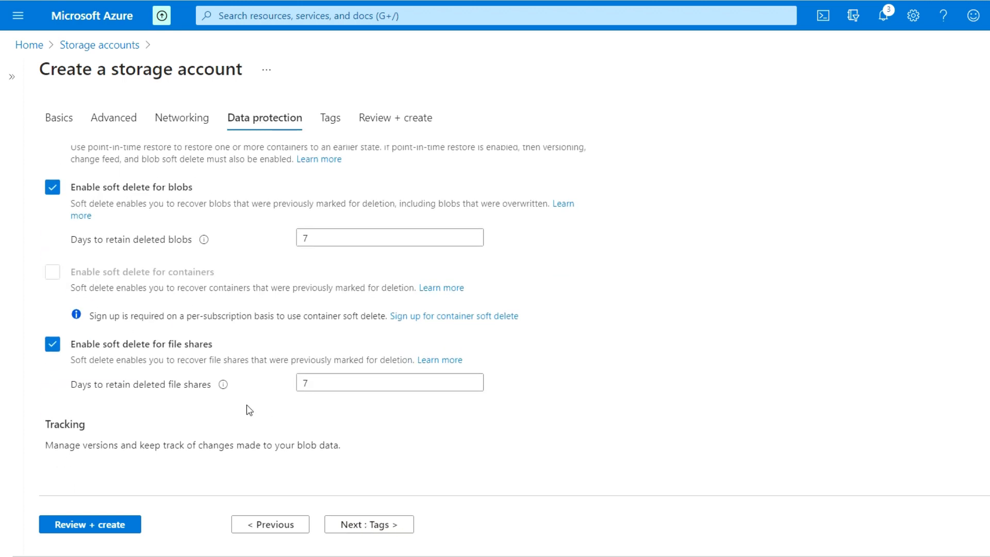
pyautogui.click(313, 236)
pyautogui.doubleClick(312, 237)
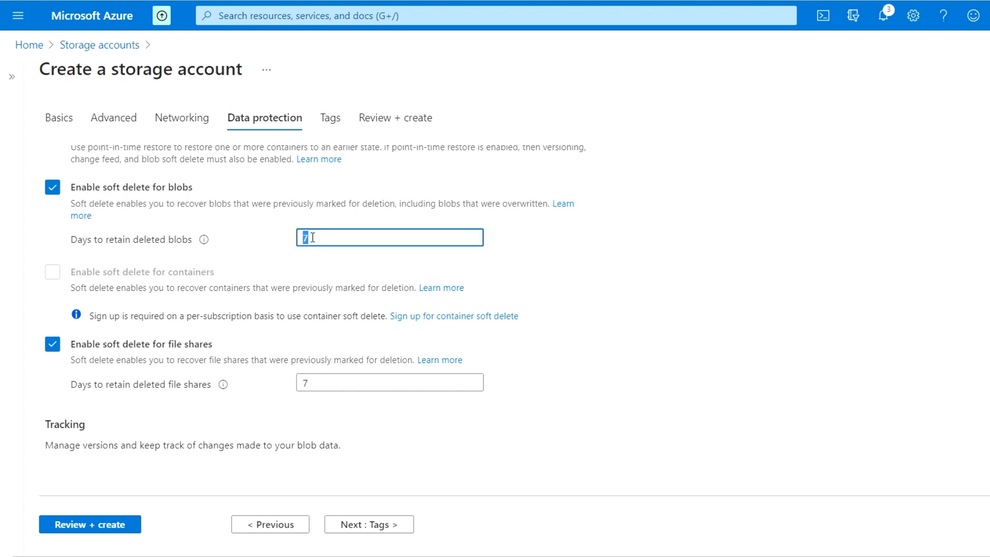
pyautogui.doubleClick(312, 237)
pyautogui.click(344, 264)
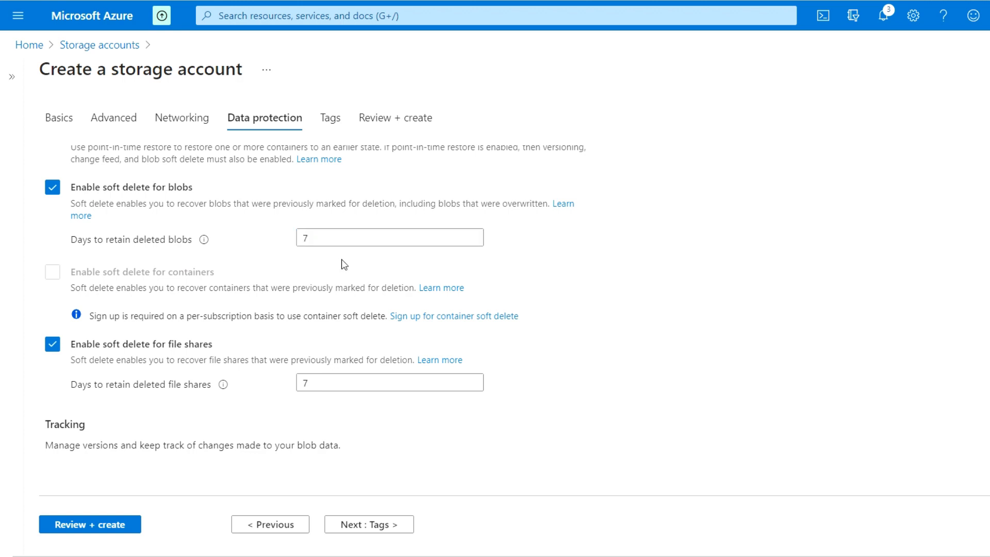
pyautogui.scroll(2, 244, 283)
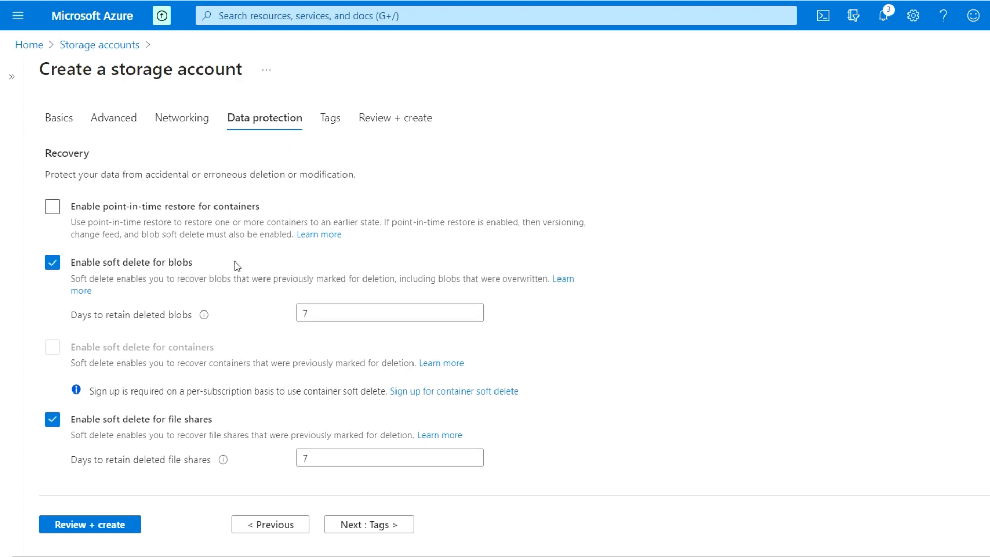
pyautogui.click(353, 531)
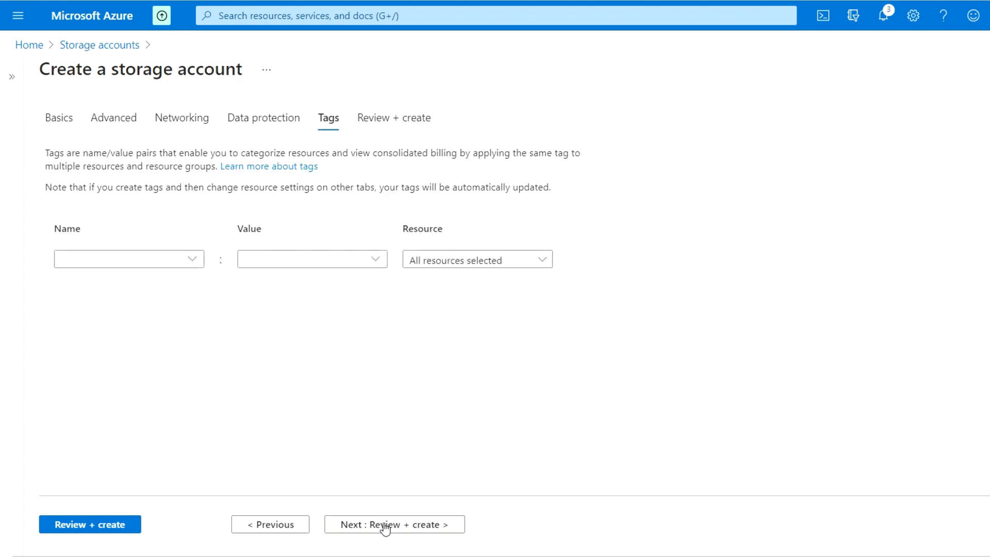
pyautogui.click(385, 525)
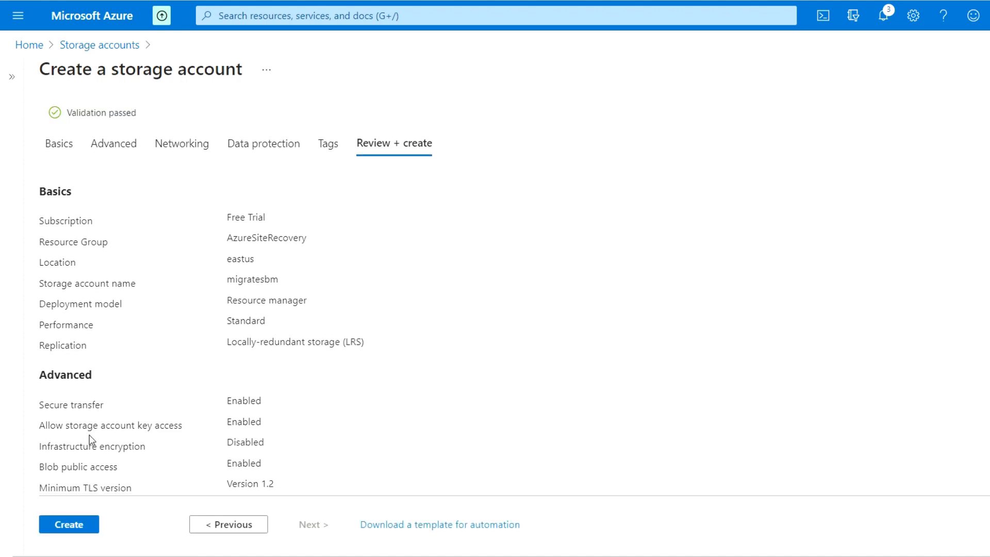
# - Create the migratesbm storage account and wait for 'Your deployment is complete'
pyautogui.click(77, 528)
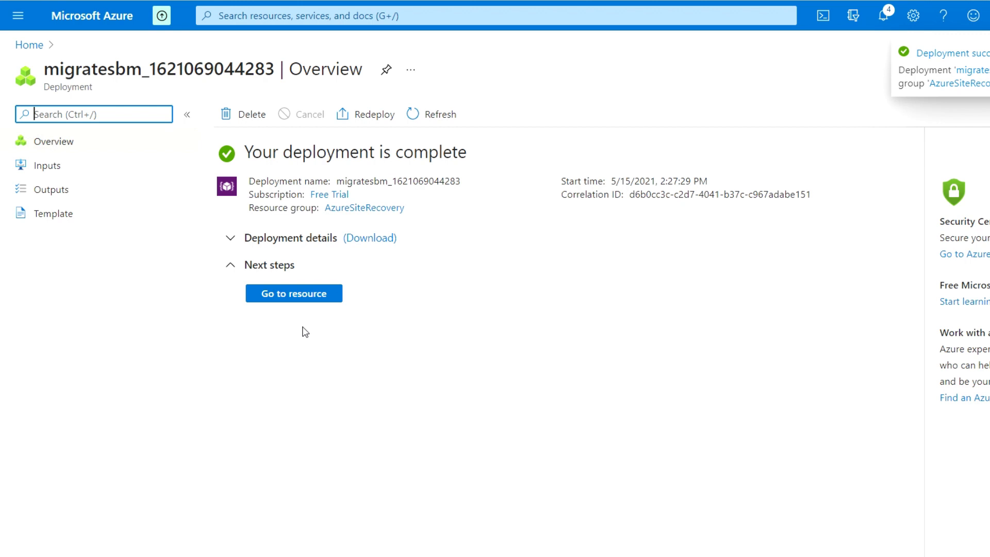
# - Open the new storage account's AzureSiteRecovery resource group and refresh its resource list
pyautogui.click(308, 294)
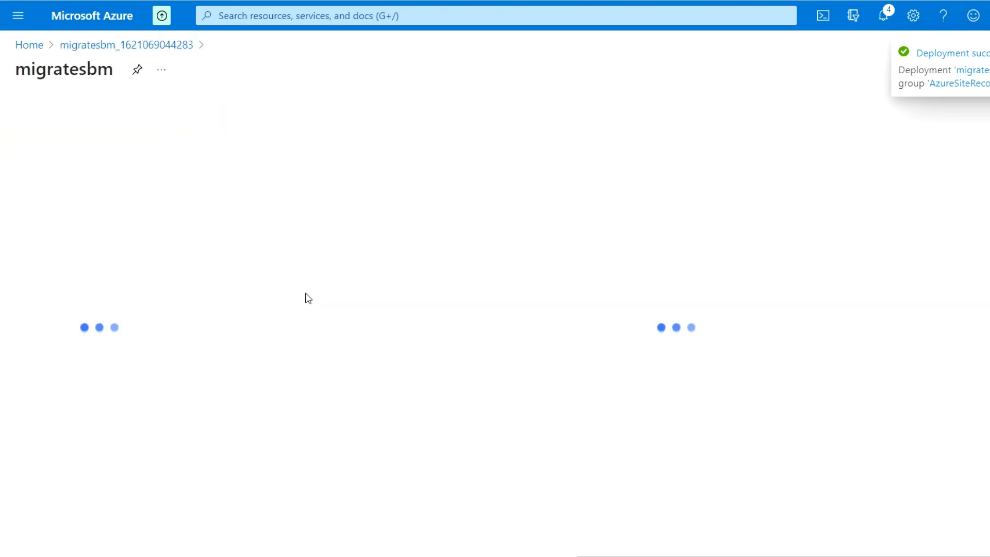
pyautogui.click(98, 142)
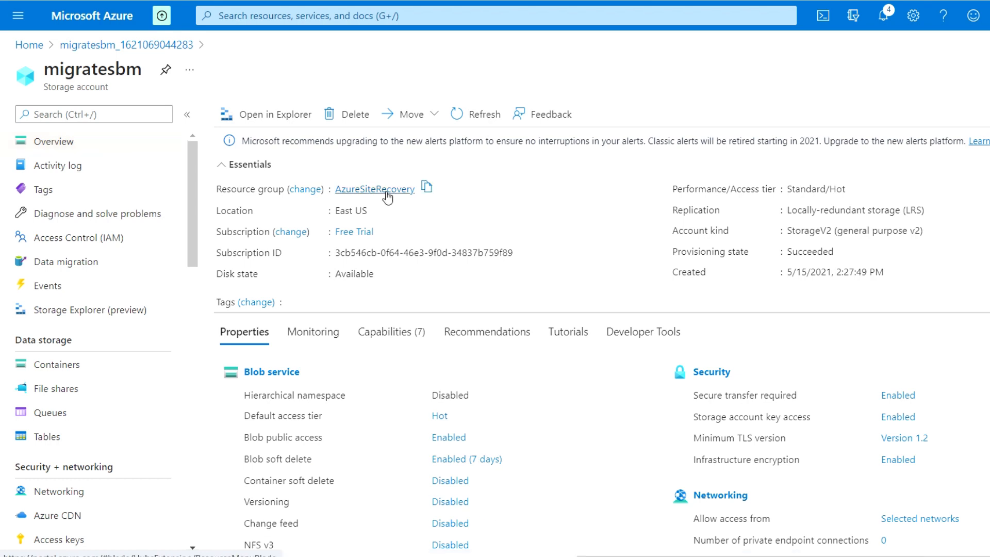
pyautogui.click(387, 196)
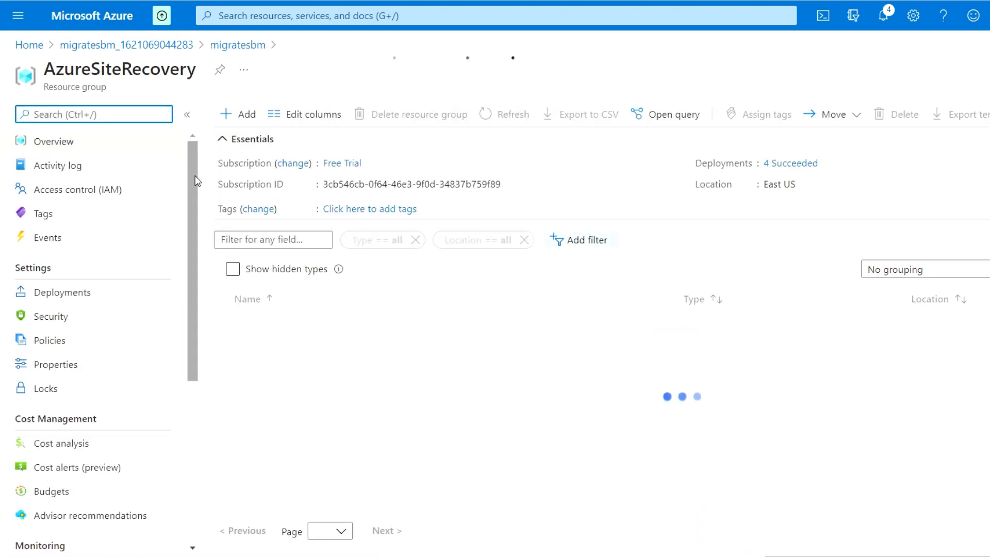
pyautogui.click(502, 116)
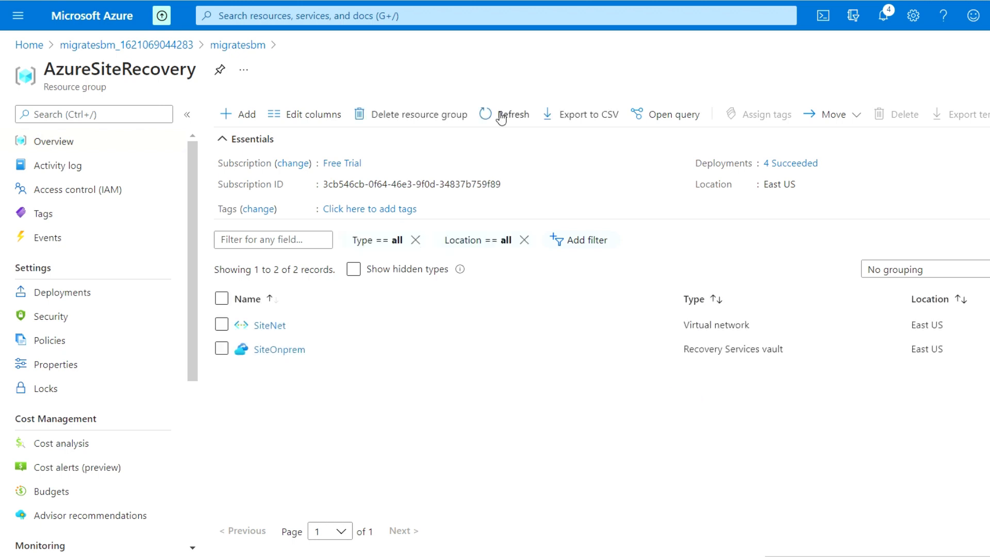
pyautogui.click(501, 117)
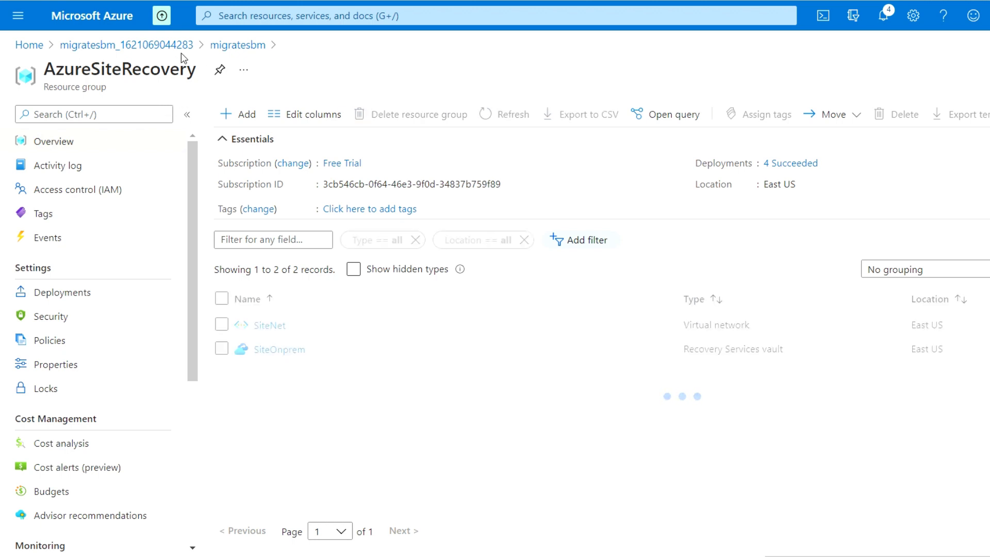
pyautogui.click(503, 114)
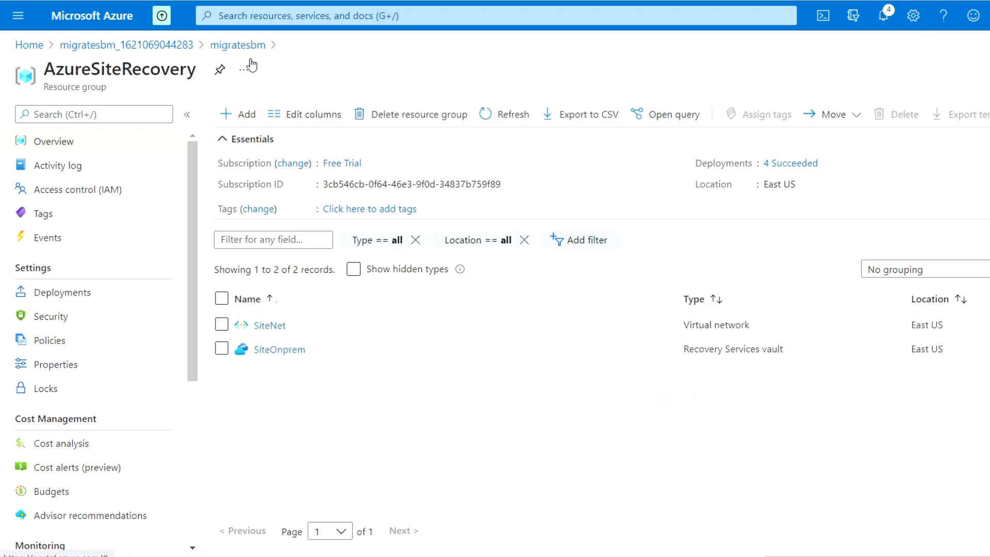
# - Reopen migratesbm, return to AzureSiteRecovery, and refresh until migratesbm is listed
pyautogui.click(174, 46)
pyautogui.click(288, 298)
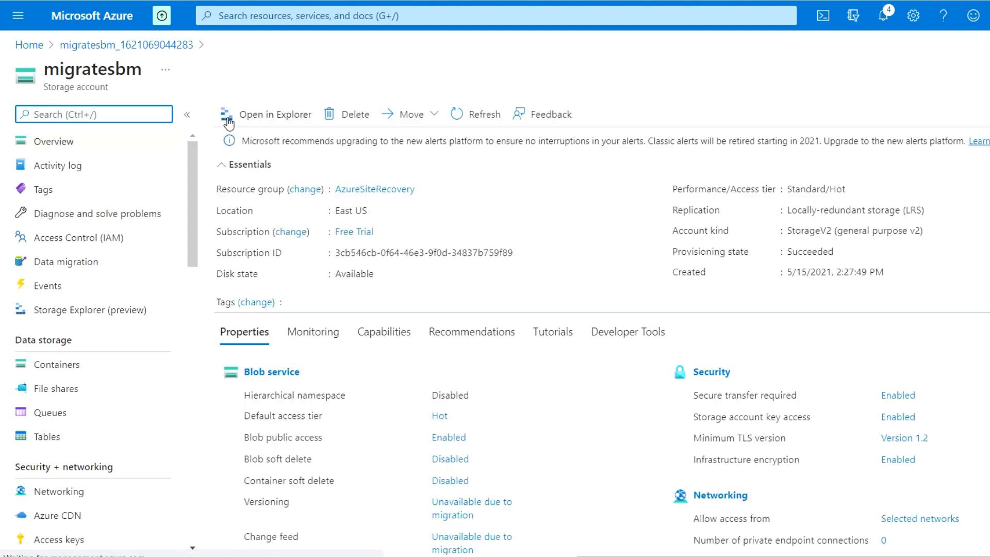
pyautogui.click(469, 116)
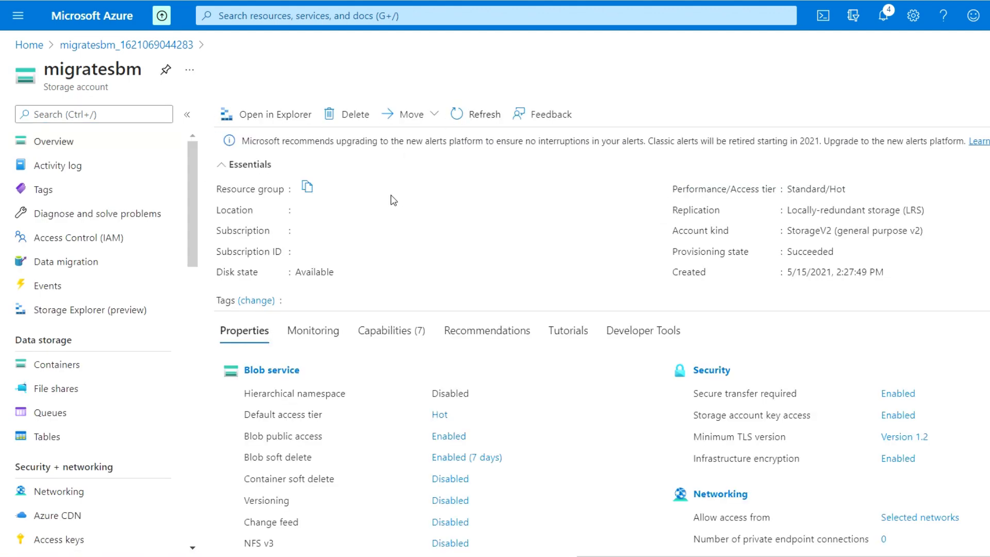
pyautogui.click(375, 189)
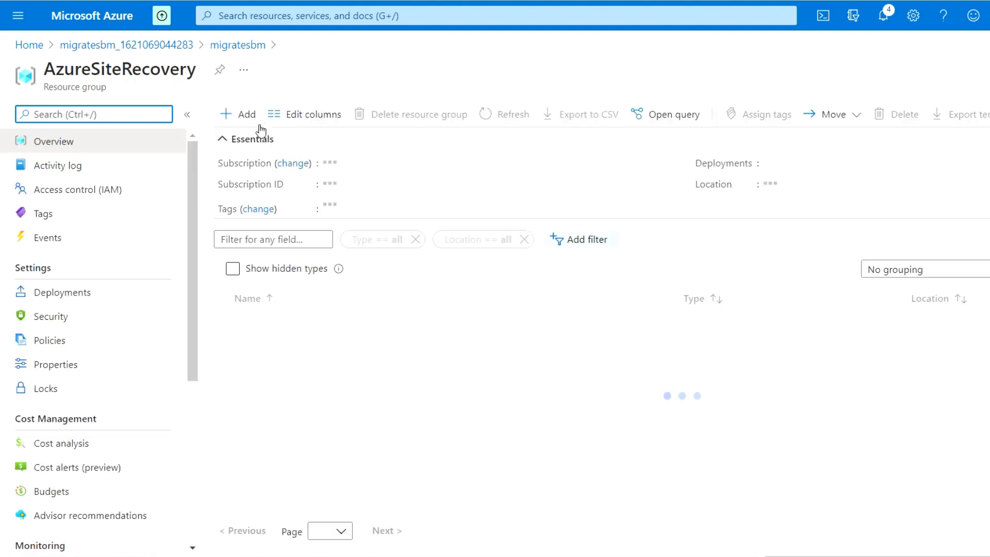
pyautogui.click(513, 116)
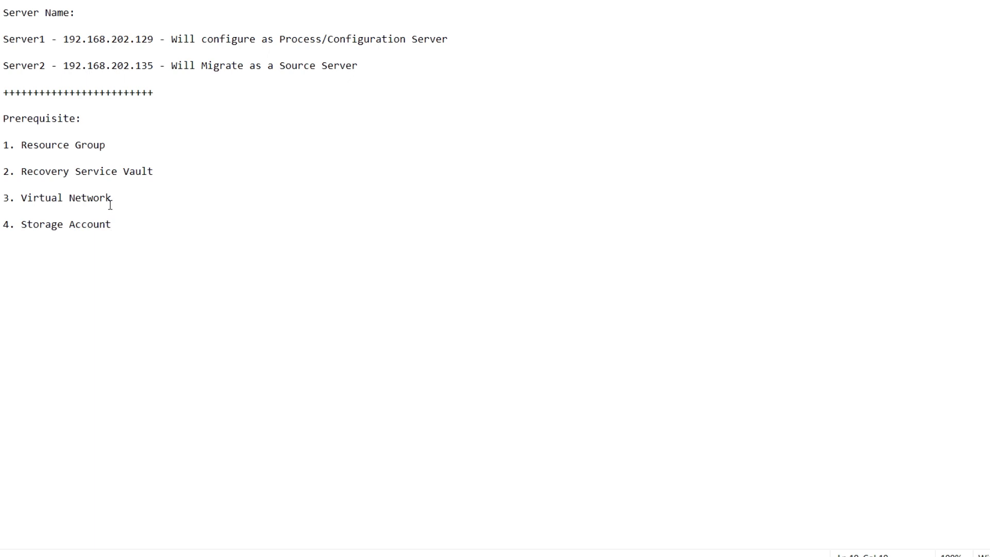
pyautogui.moveTo(113, 224); pyautogui.dragTo(4, 119)
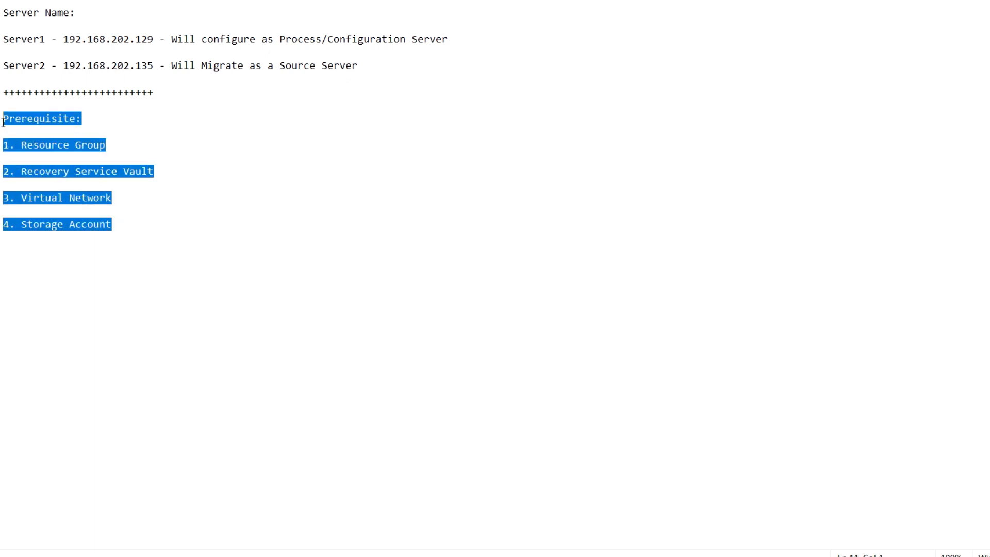
pyautogui.click(112, 224)
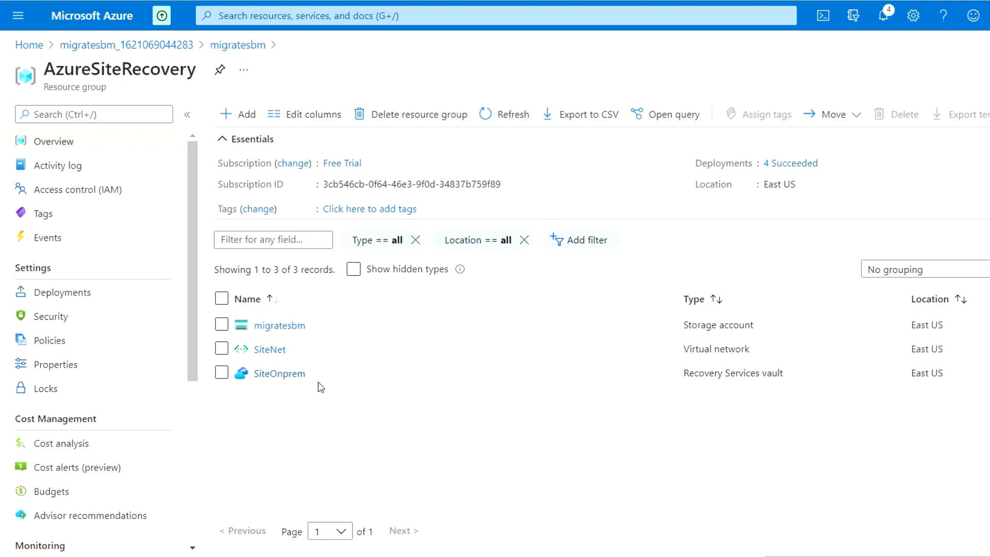
# - Open the SiteOnprem vault's Site Recovery page and start VMware-to-Azure infrastructure preparation
pyautogui.click(282, 380)
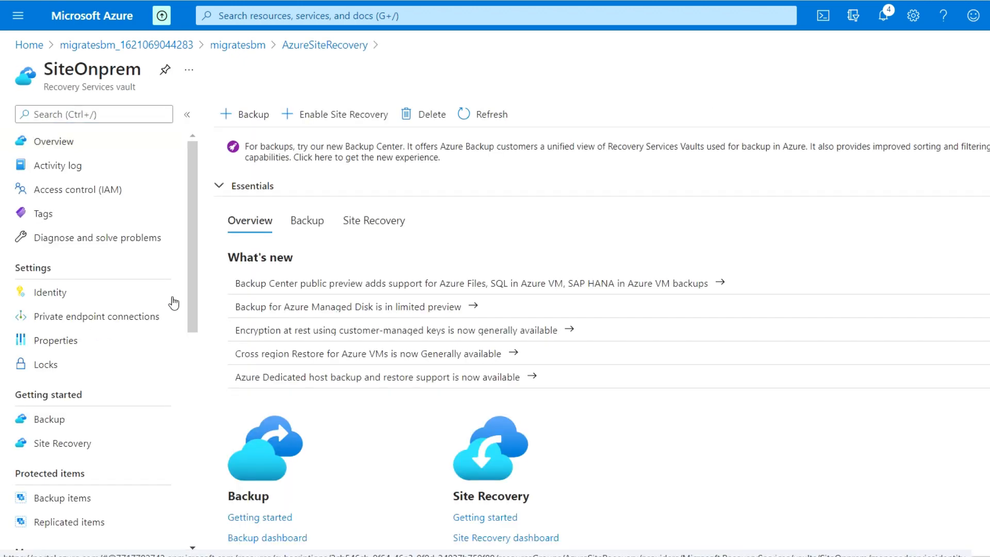
pyautogui.scroll(-3, 186, 309)
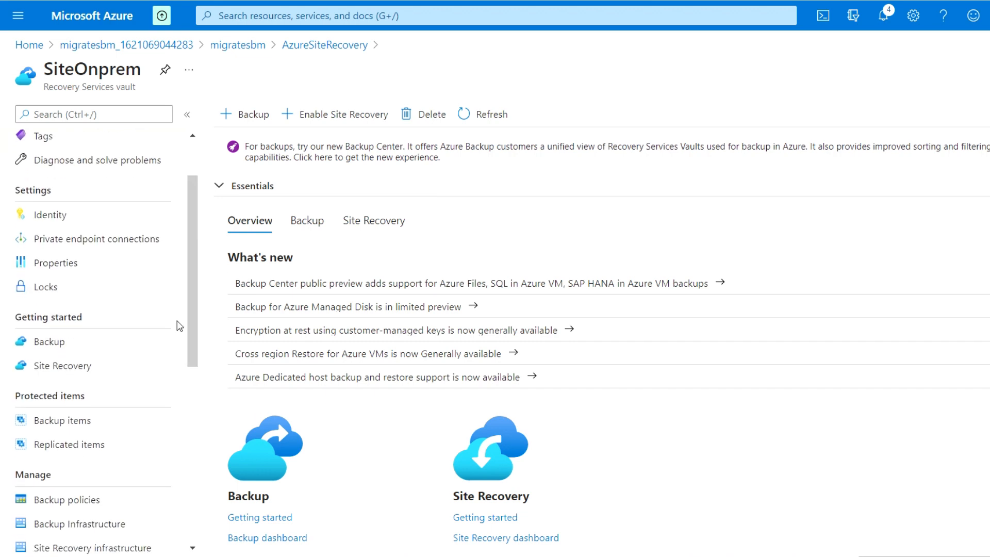
pyautogui.click(80, 367)
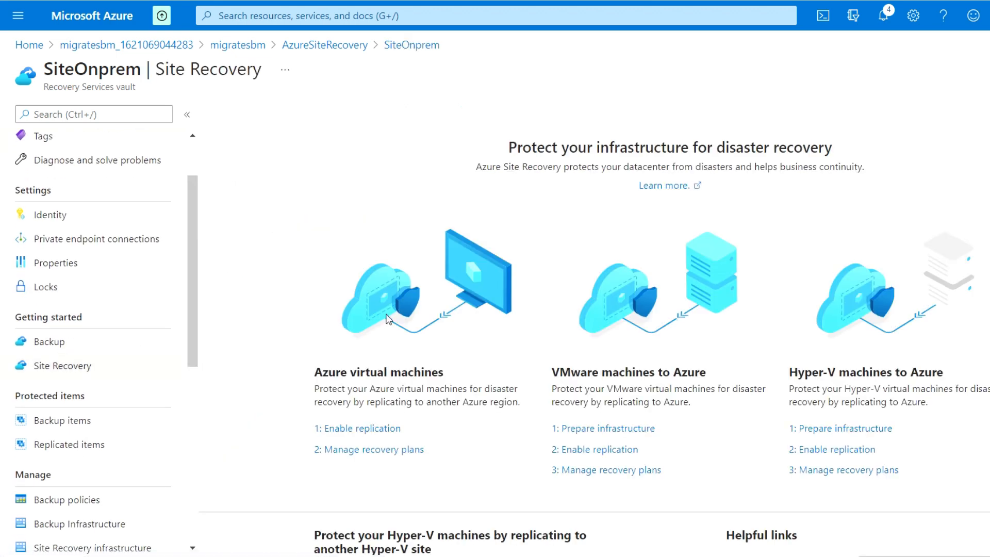
pyautogui.scroll(-2, 438, 342)
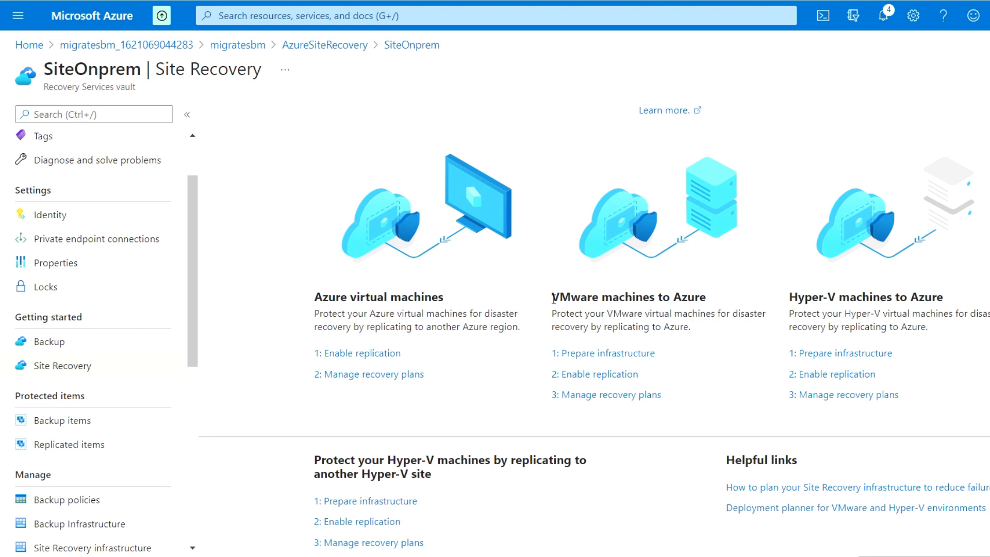
pyautogui.moveTo(561, 296); pyautogui.dragTo(654, 294)
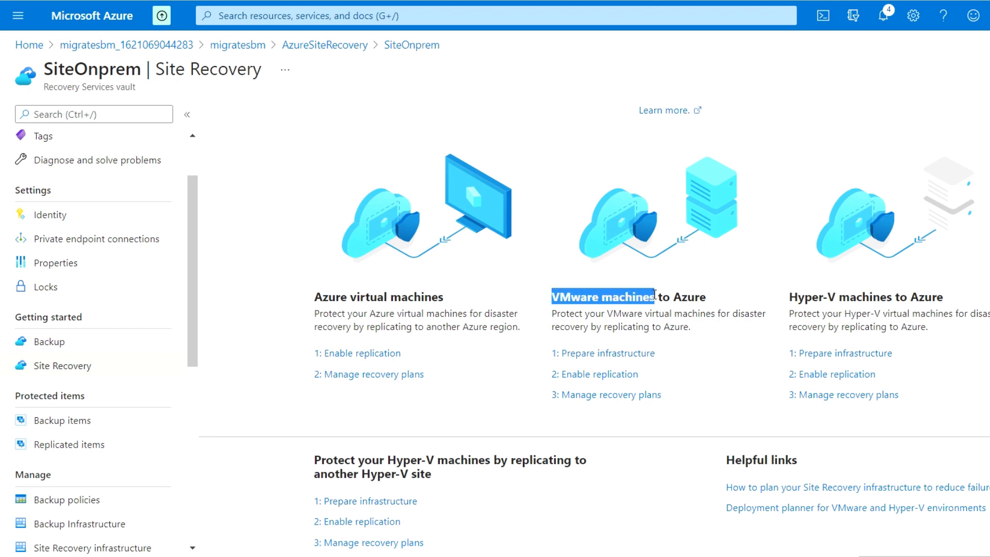
pyautogui.click(615, 354)
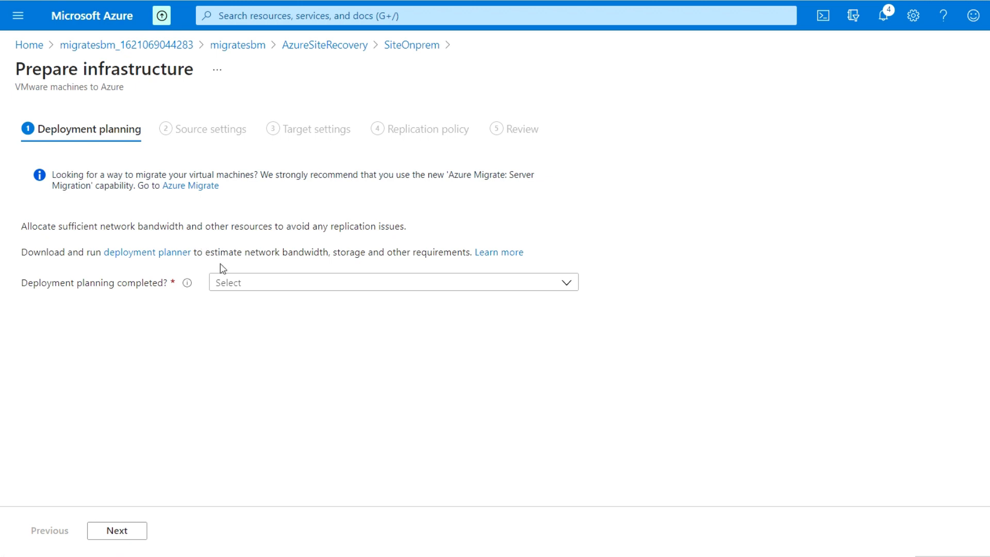
# - Answer 'I will do it later' for deployment planning and continue to Source settings
pyautogui.click(236, 290)
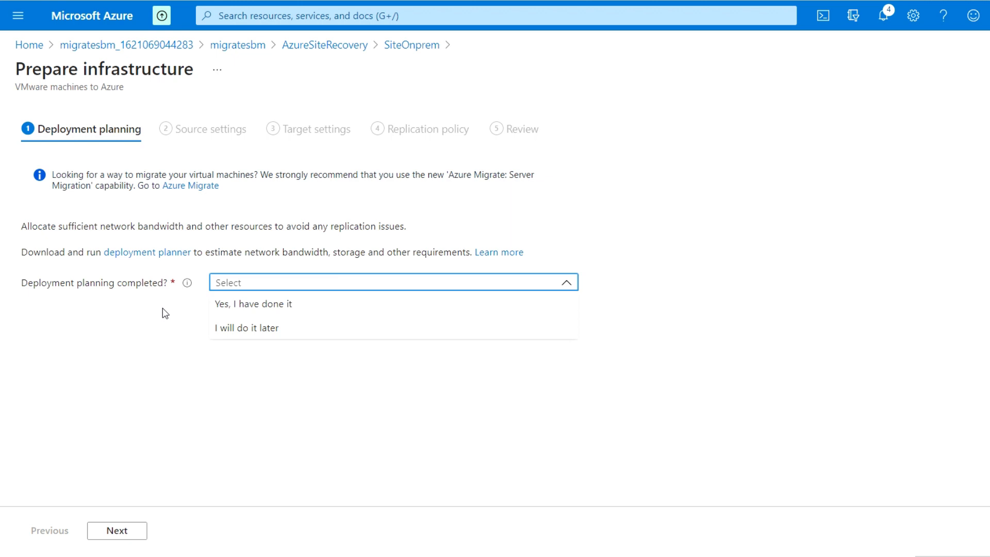
pyautogui.click(240, 332)
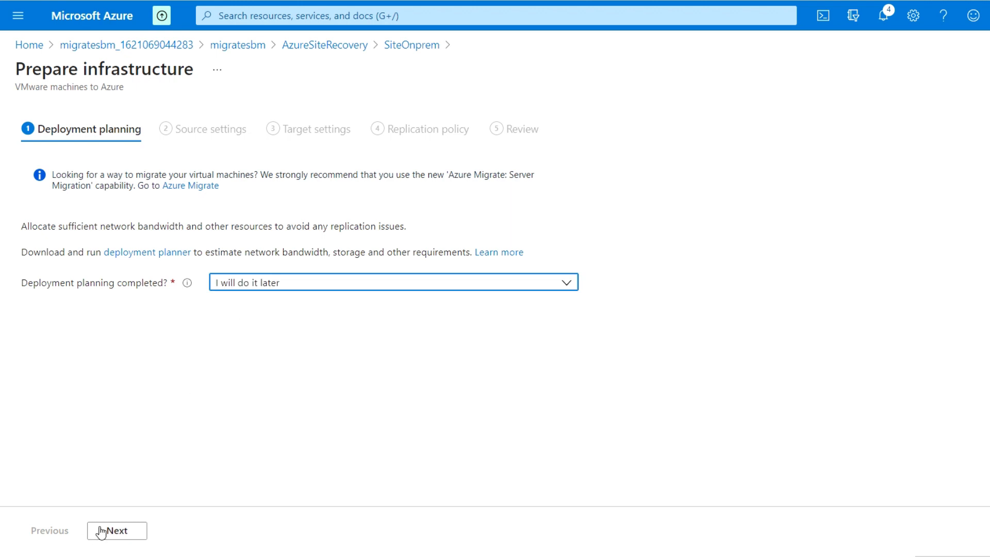
pyautogui.click(131, 533)
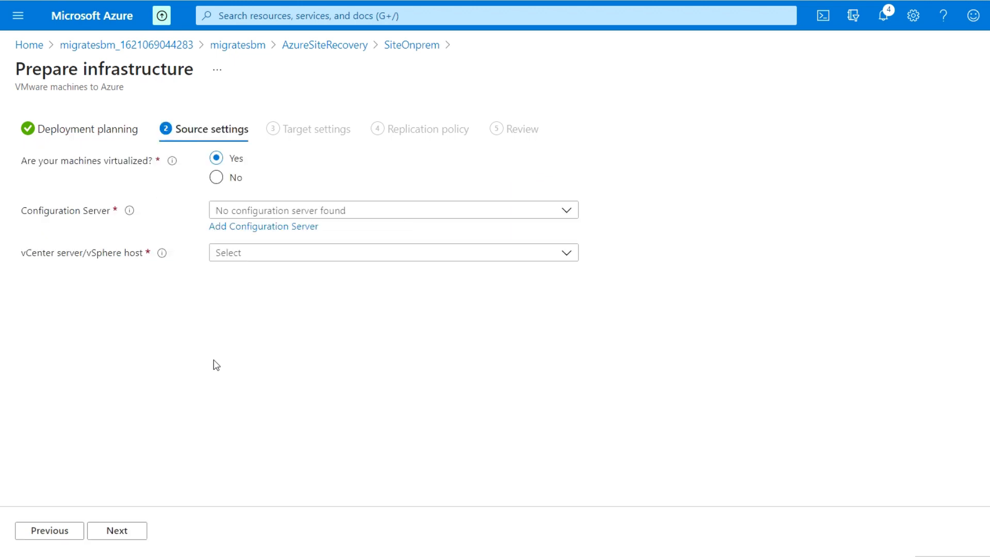
# - Mark the machines as not virtualized and begin adding a configuration server, since none exist
pyautogui.click(230, 181)
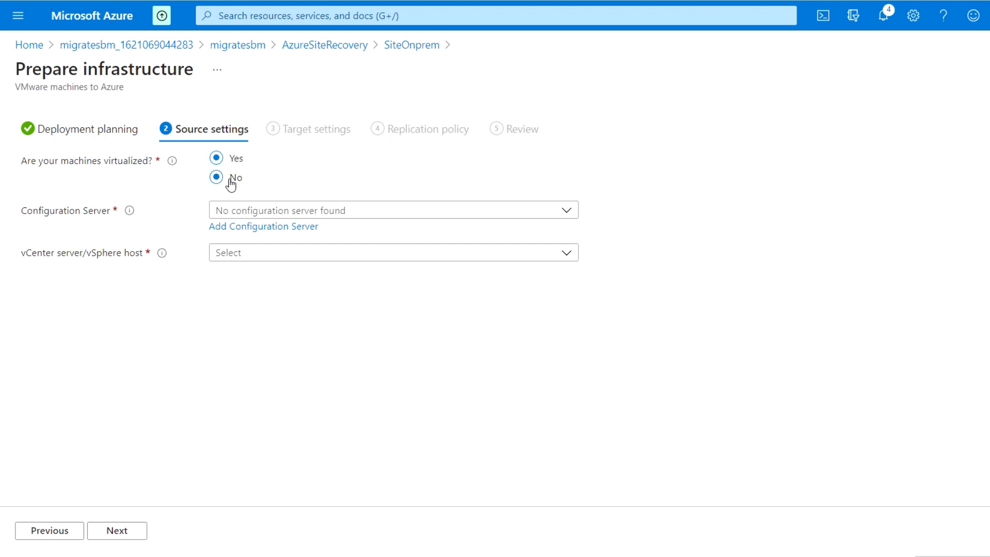
pyautogui.click(291, 213)
pyautogui.click(272, 316)
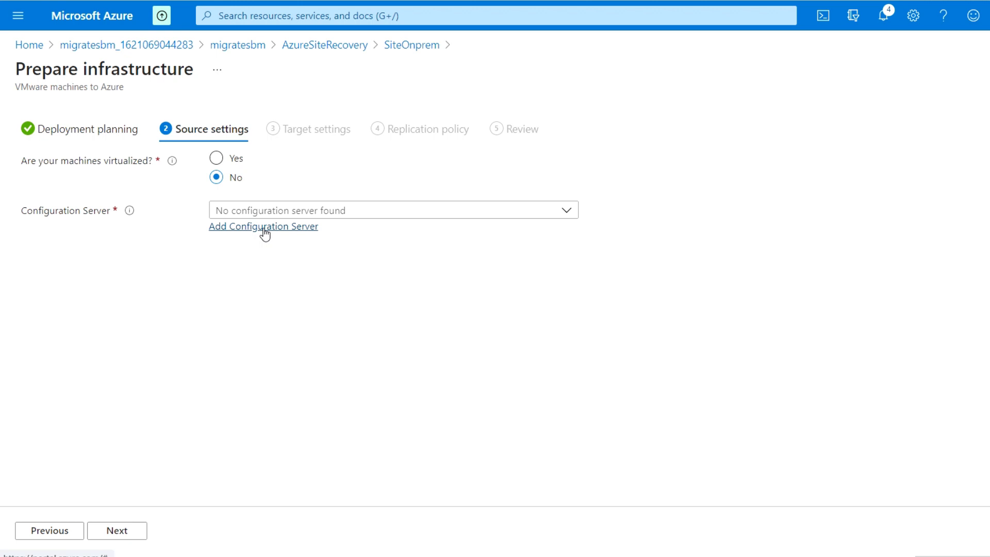
pyautogui.click(263, 230)
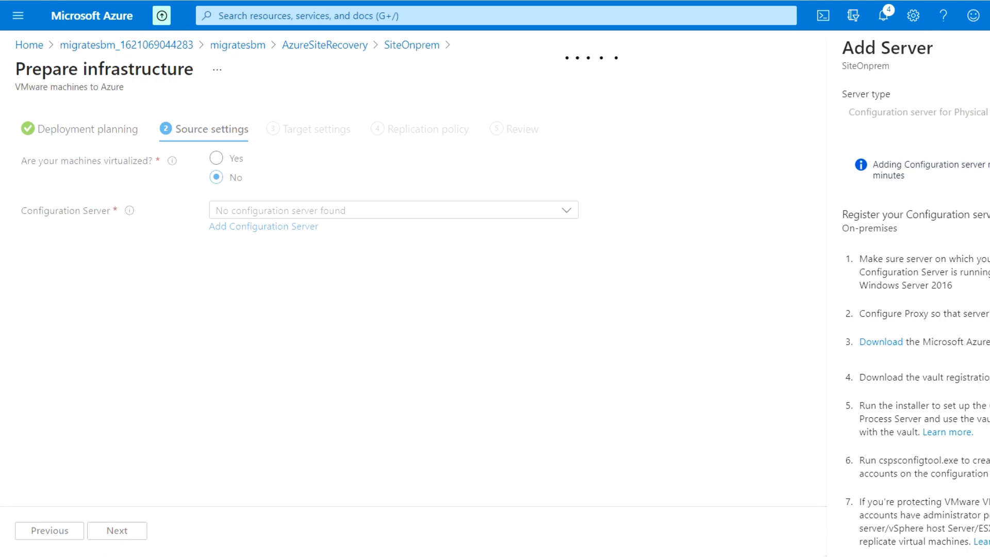
# - Highlight the Add Server notes: the Windows Server 2016 requirement, proxy configuration and Azure download step
pyautogui.scroll(-1, 916, 252)
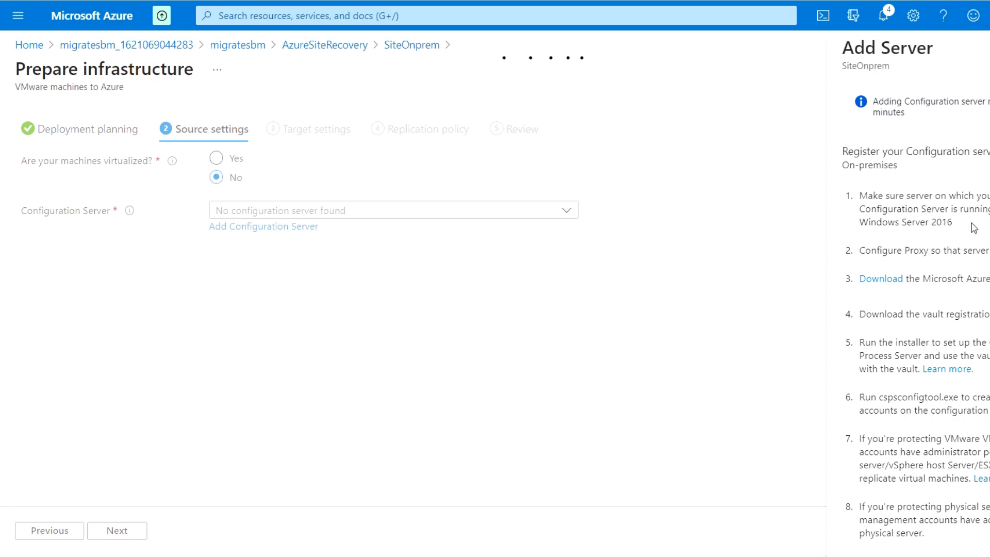
pyautogui.moveTo(970, 227); pyautogui.dragTo(901, 225)
pyautogui.click(861, 251)
pyautogui.moveTo(861, 252); pyautogui.dragTo(989, 250)
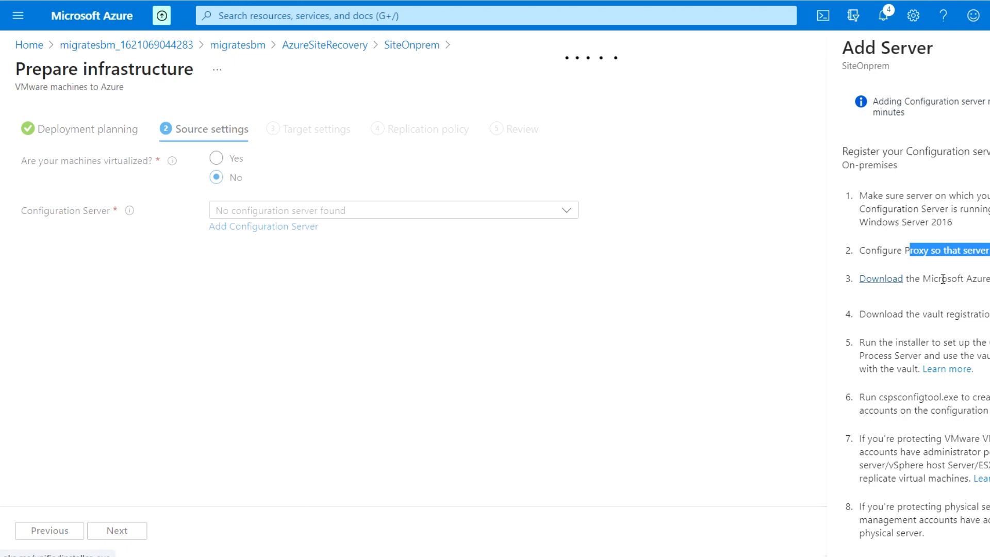
pyautogui.click(967, 279)
pyautogui.doubleClick(967, 278)
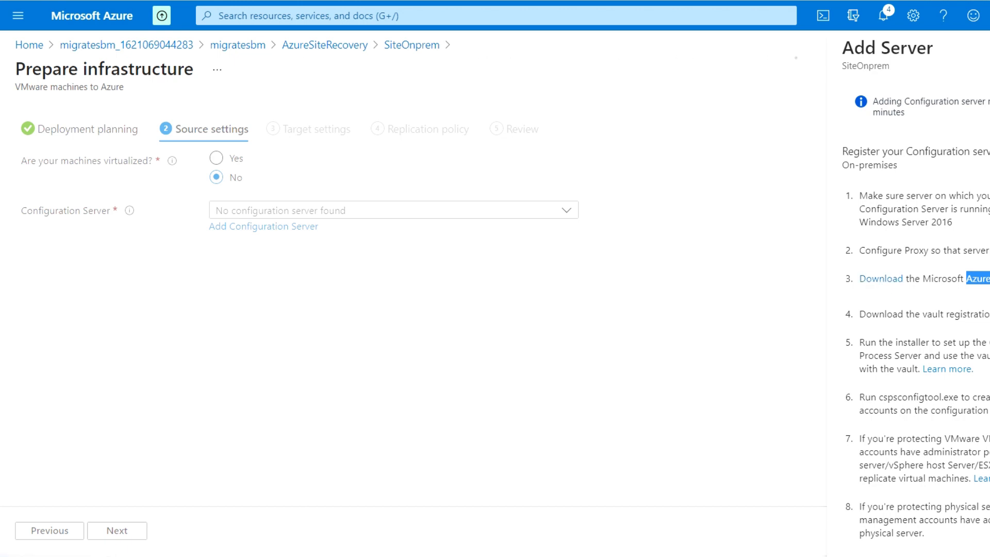
# - Reveal the downloaded SiteOnprem vault credentials file in its folder
pyautogui.click(985, 279)
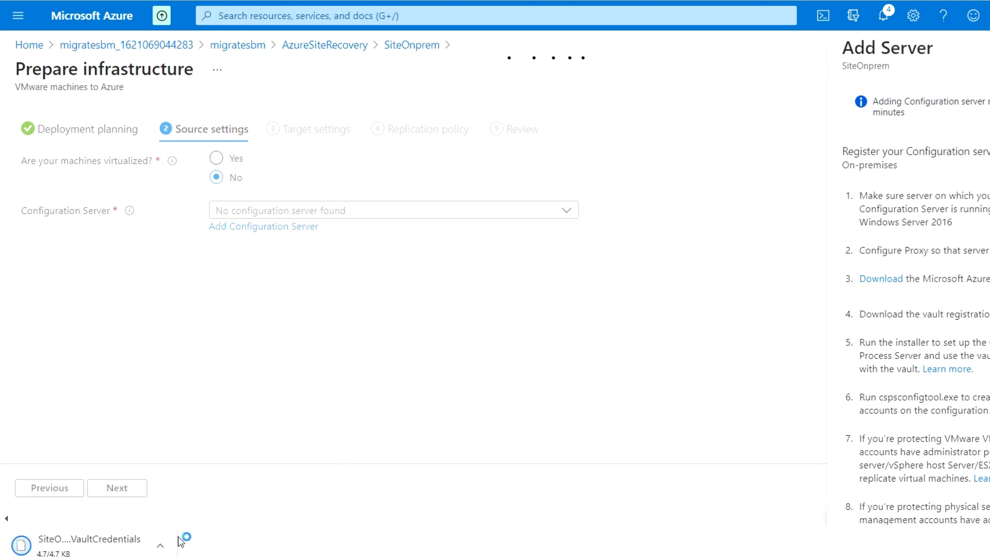
pyautogui.click(160, 545)
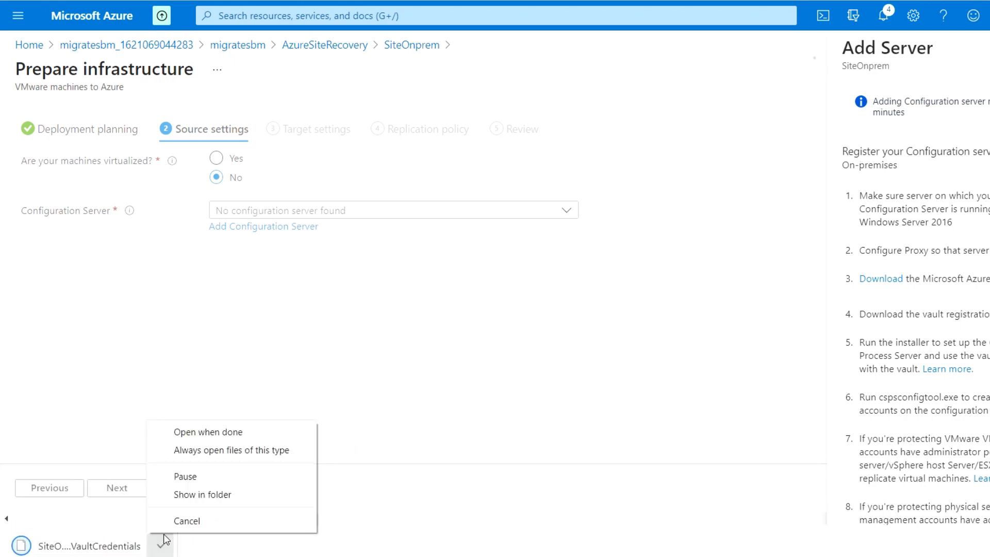
pyautogui.click(181, 495)
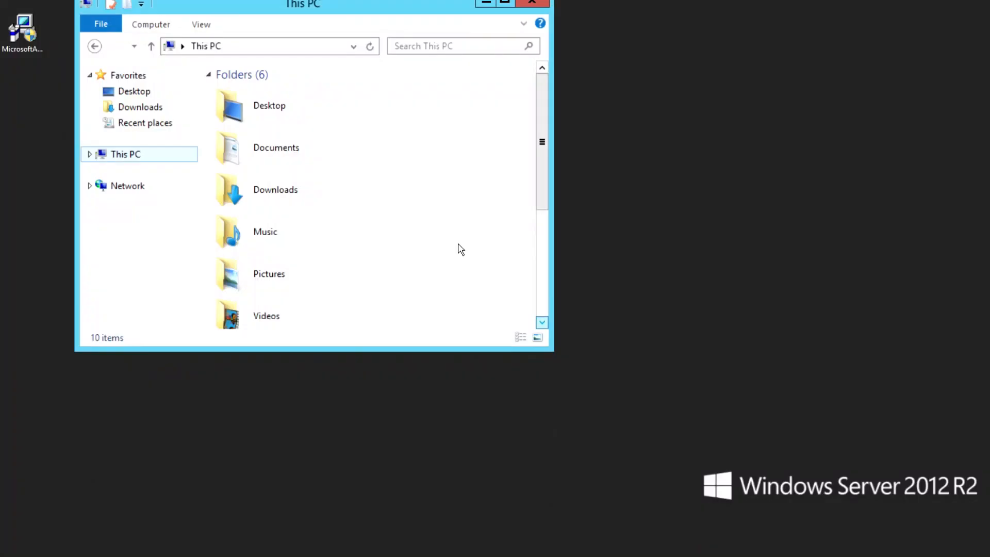
# - Minimize File Explorer and paste the VaultCredentials file onto the desktop
pyautogui.click(486, 3)
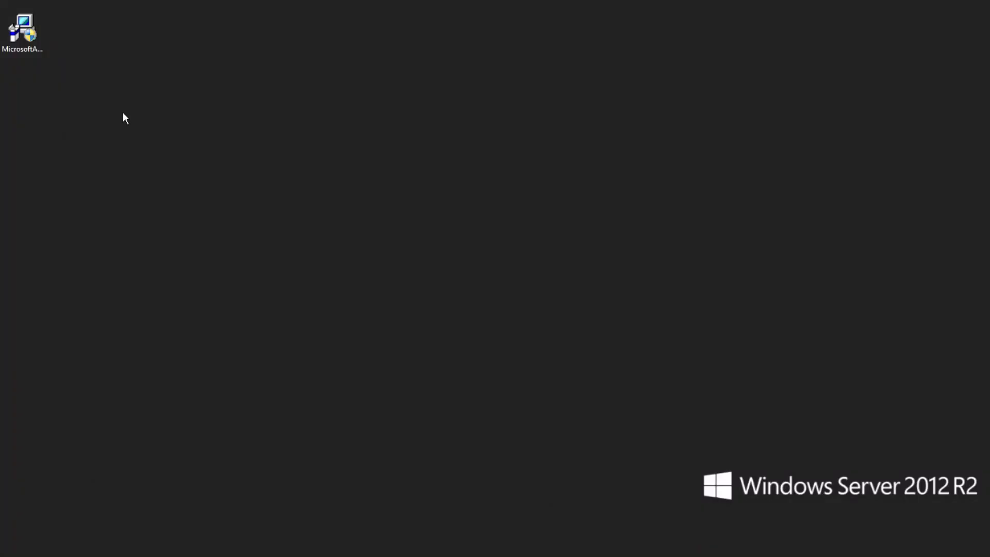
pyautogui.hotkey('ctrl', 'v')
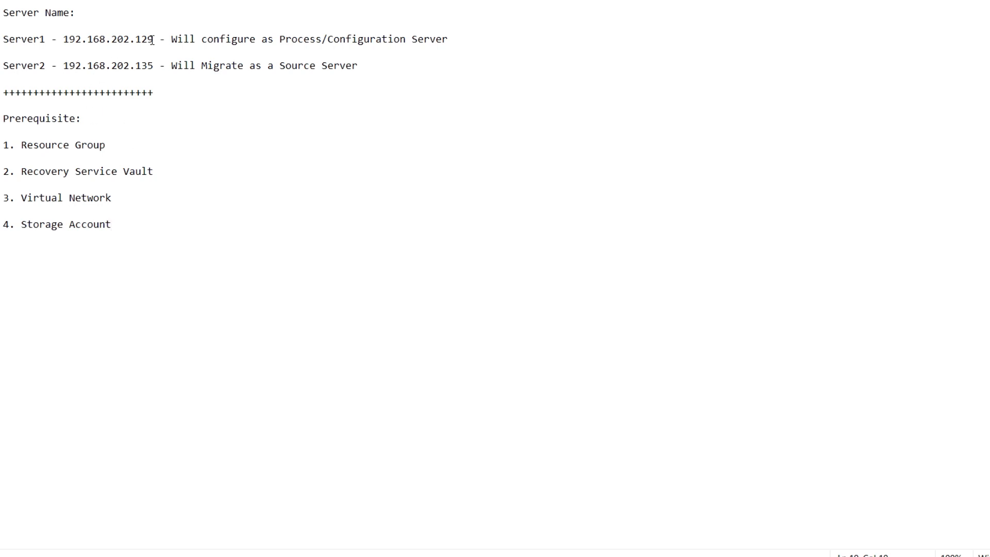
# - Highlight Server1's IP 192.168.202.129 and its Process/Configuration Server role in the notes
pyautogui.moveTo(154, 40); pyautogui.dragTo(2, 40)
pyautogui.moveTo(278, 38); pyautogui.dragTo(450, 39)
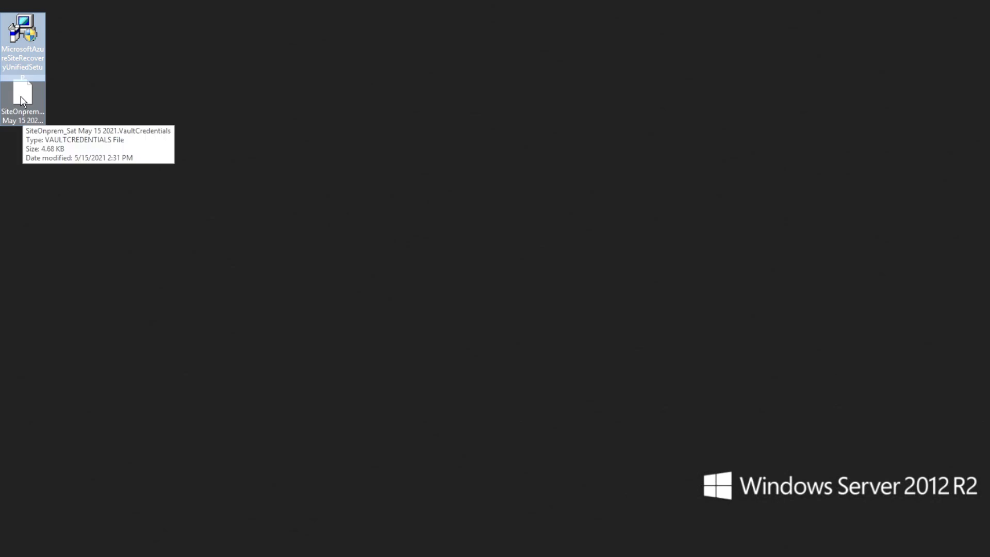
# - Run the MicrosoftAzureSiteRecoveryUnifiedSetup installer from the desktop as administrator
pyautogui.click(22, 98)
pyautogui.doubleClick(26, 25)
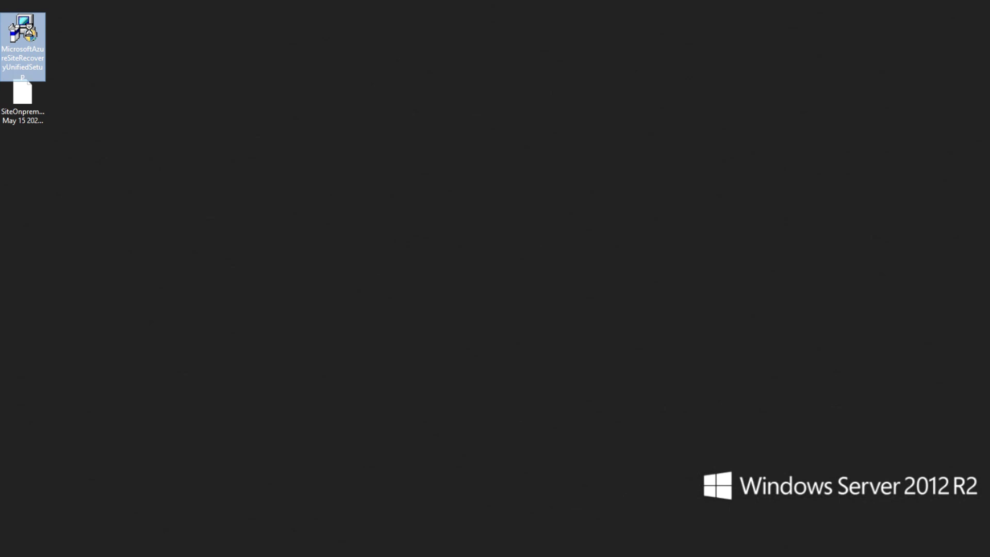
pyautogui.rightClick(29, 30)
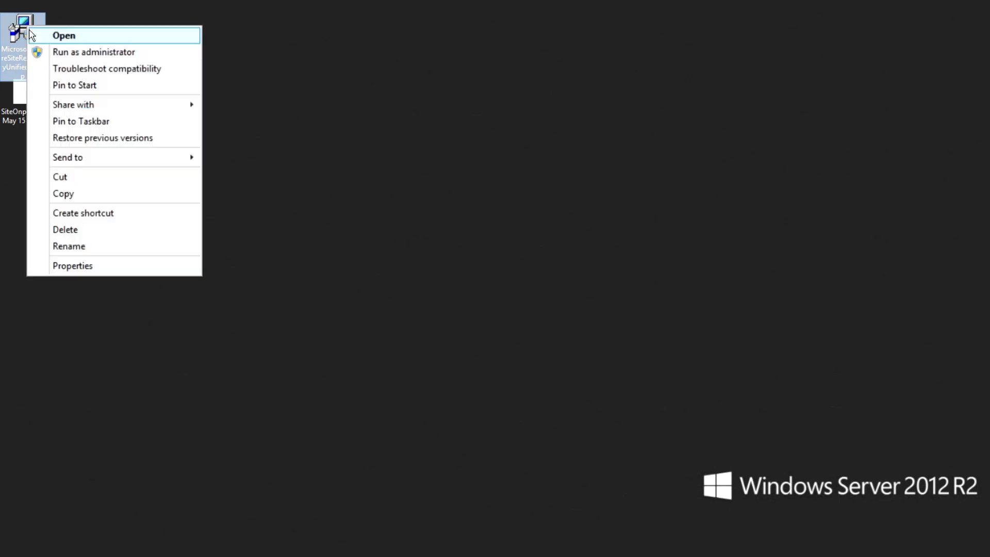
pyautogui.click(37, 51)
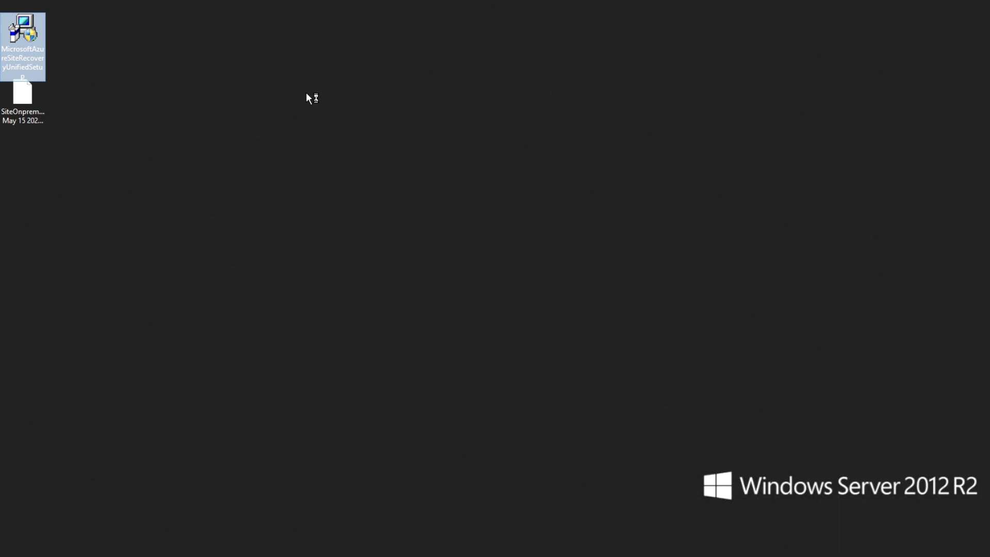
pyautogui.rightClick(839, 555)
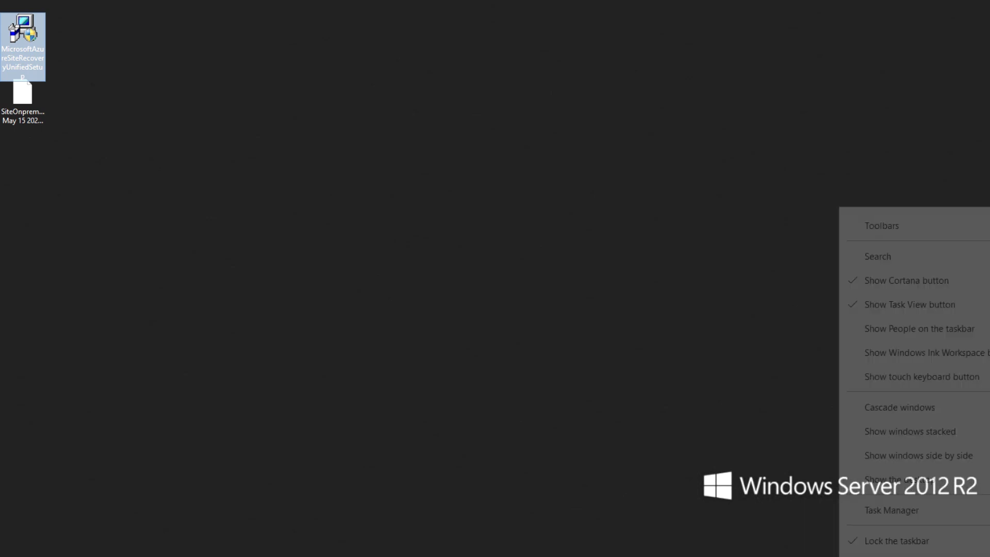
pyautogui.click(780, 484)
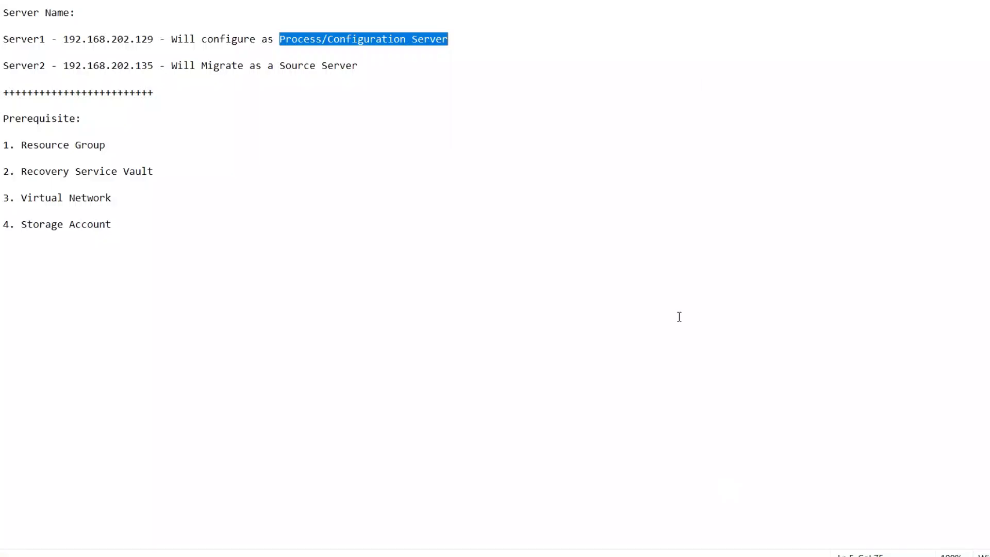
# - Clear the highlight in the server notes while the Unified Setup wizard opens
pyautogui.click(679, 316)
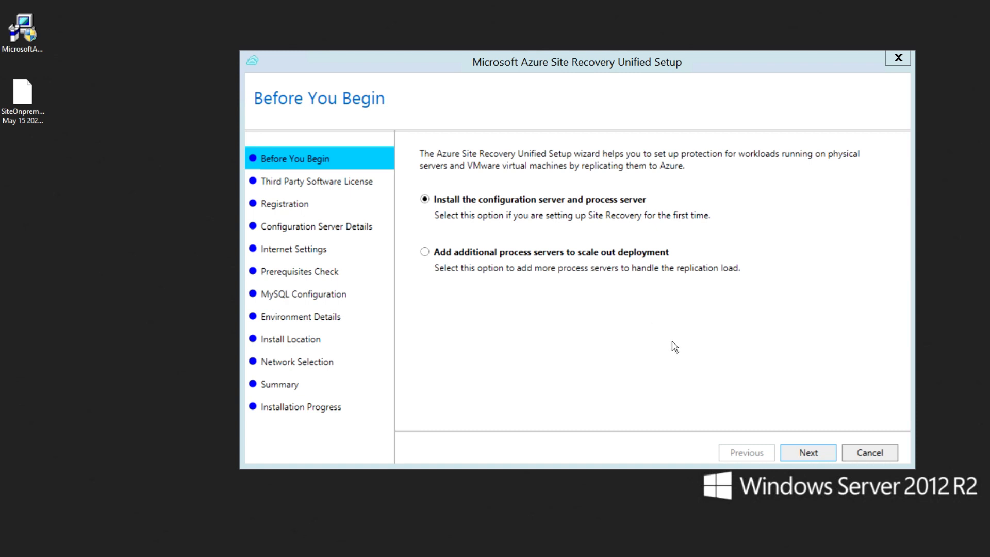
# - Accept the MySQL third party license agreement
pyautogui.click(802, 454)
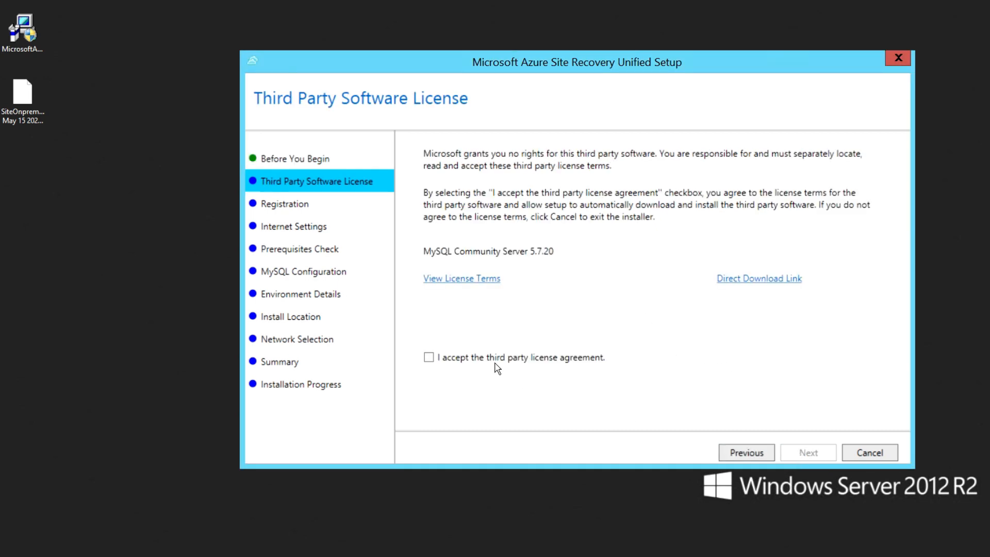
pyautogui.click(513, 359)
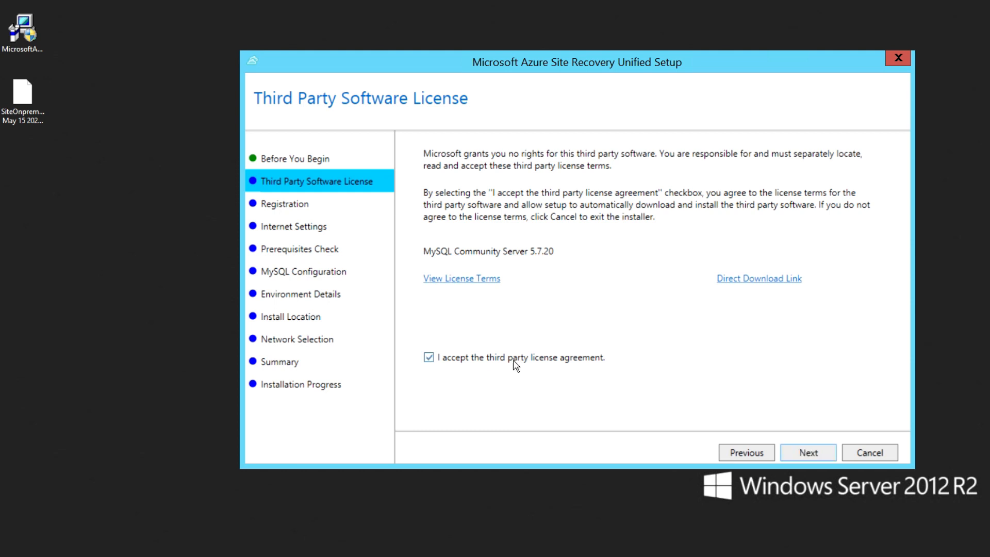
pyautogui.click(805, 456)
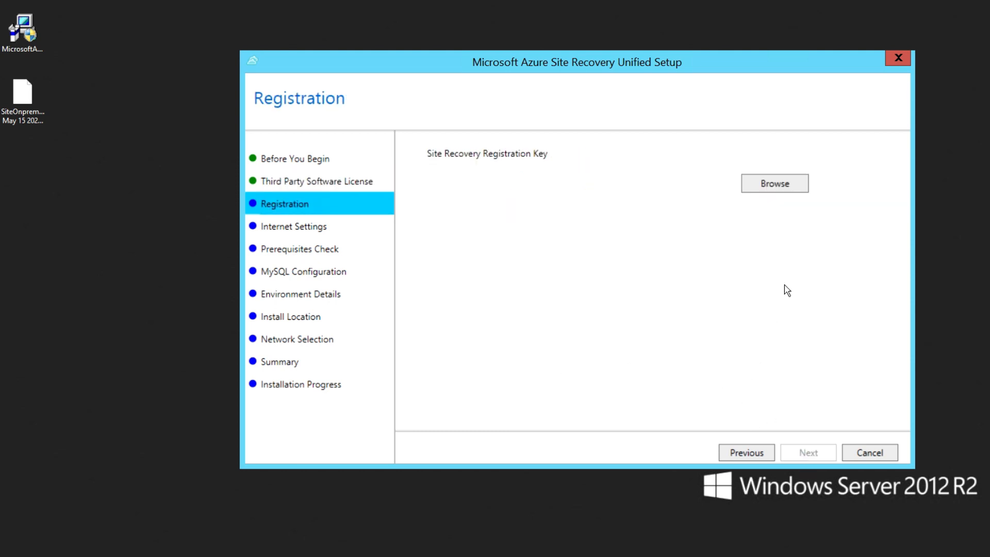
# - Register with the SiteOnprem vault credentials file from the Desktop
pyautogui.click(793, 187)
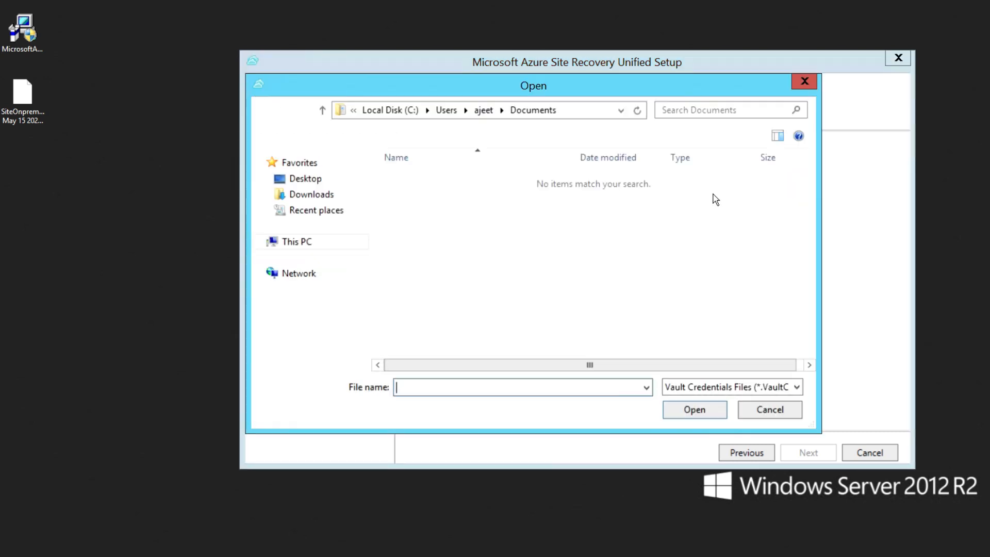
pyautogui.click(327, 181)
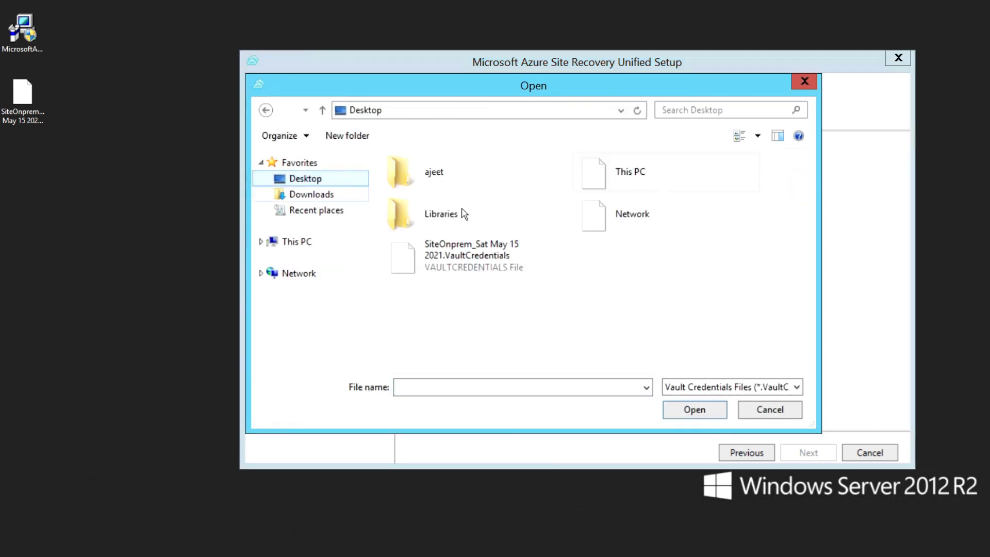
pyautogui.click(450, 258)
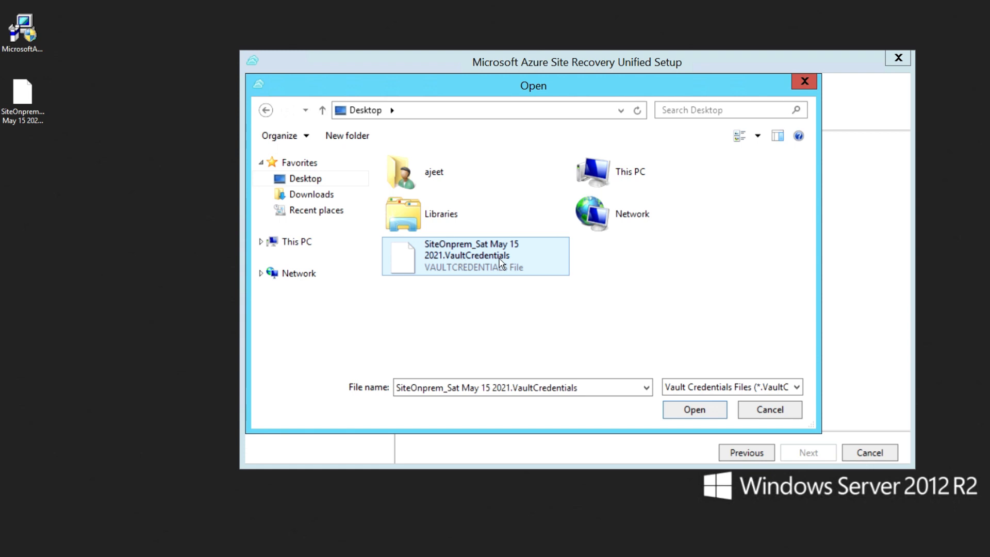
pyautogui.click(694, 413)
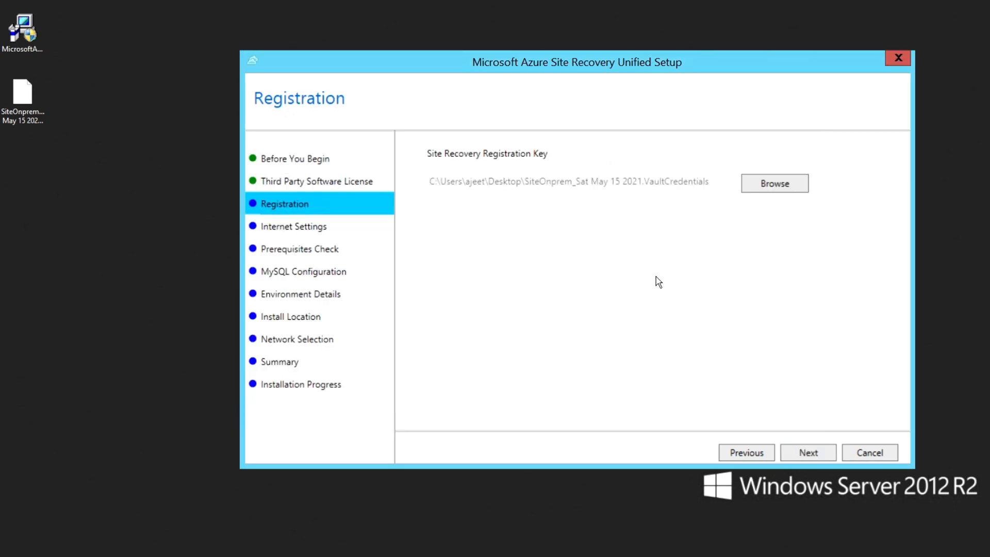
pyautogui.click(818, 456)
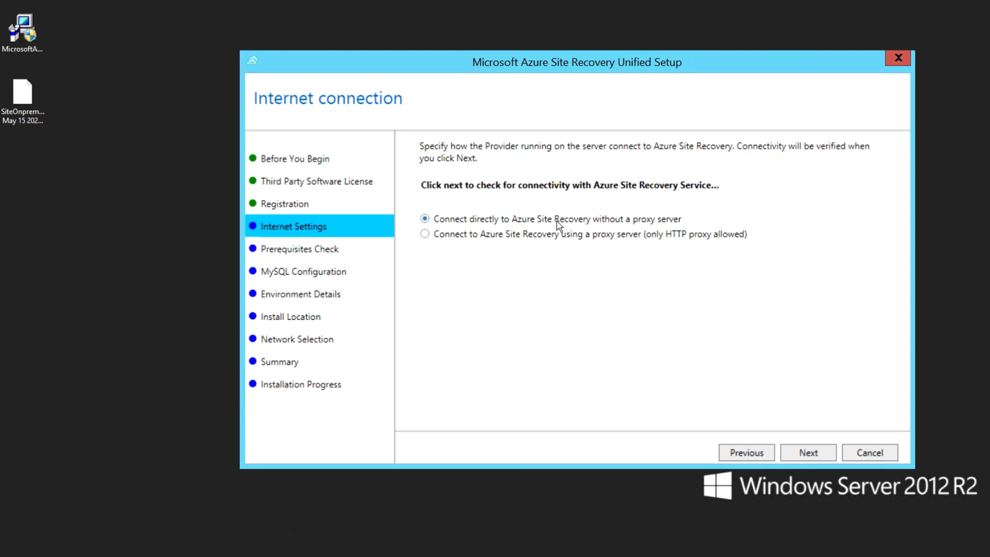
# - Confirm direct Azure connectivity without a proxy so the prerequisites check starts
pyautogui.click(802, 454)
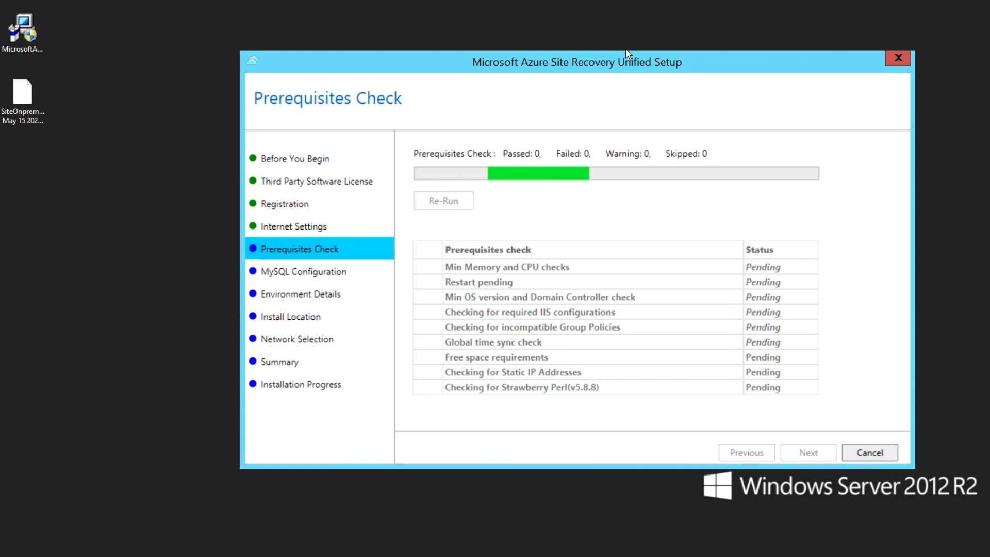
pyautogui.moveTo(629, 69); pyautogui.dragTo(627, 54)
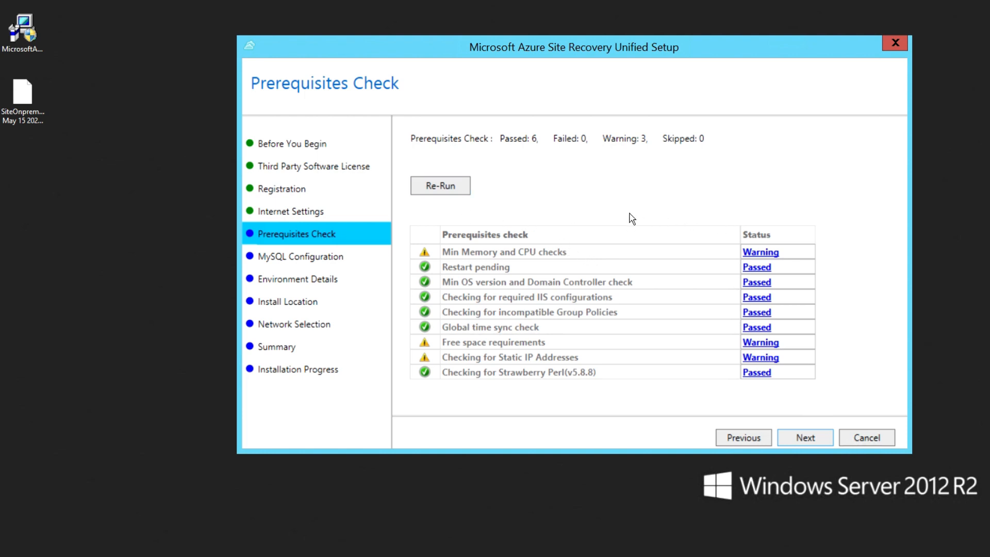
# - Enter the MySQL root and database user passwords
pyautogui.click(801, 441)
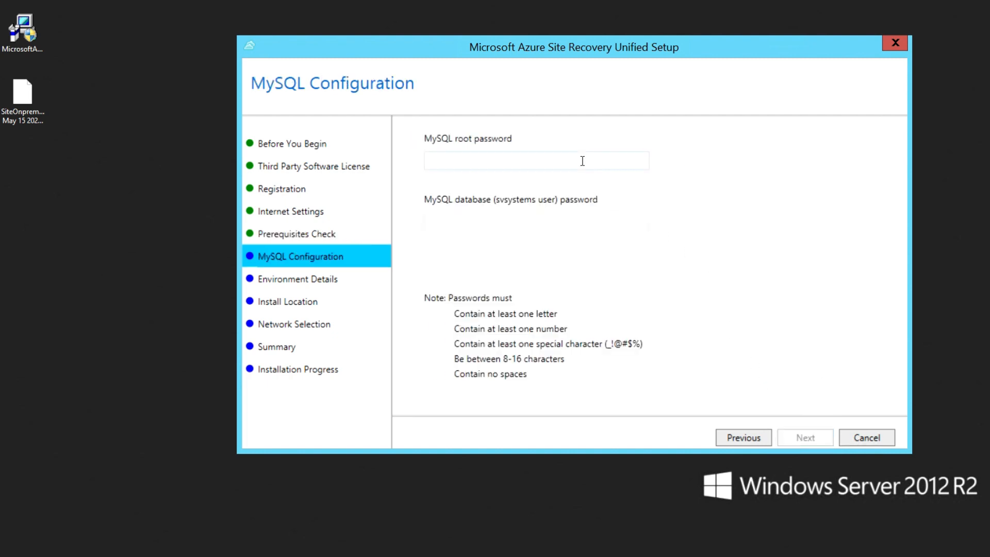
pyautogui.click(582, 161)
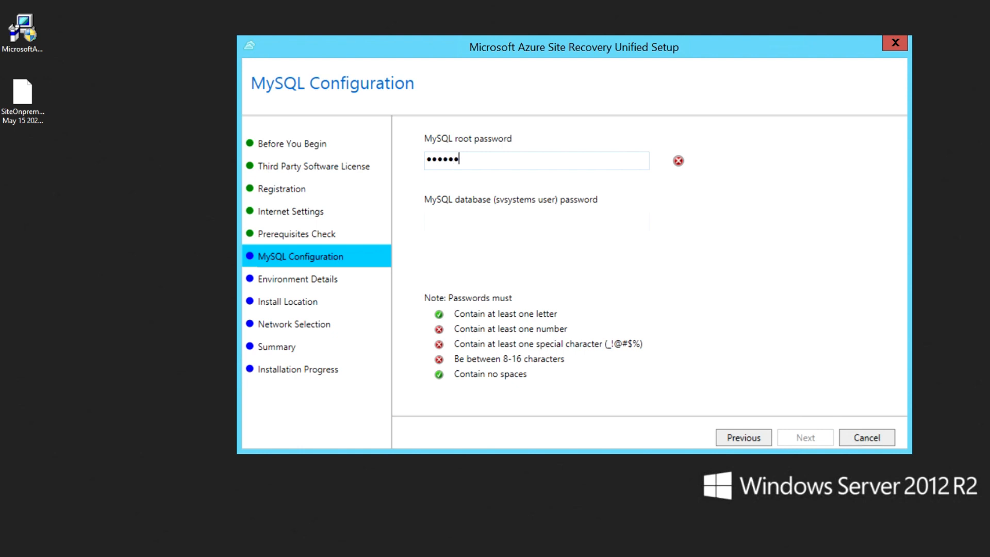
pyautogui.press('Tab')
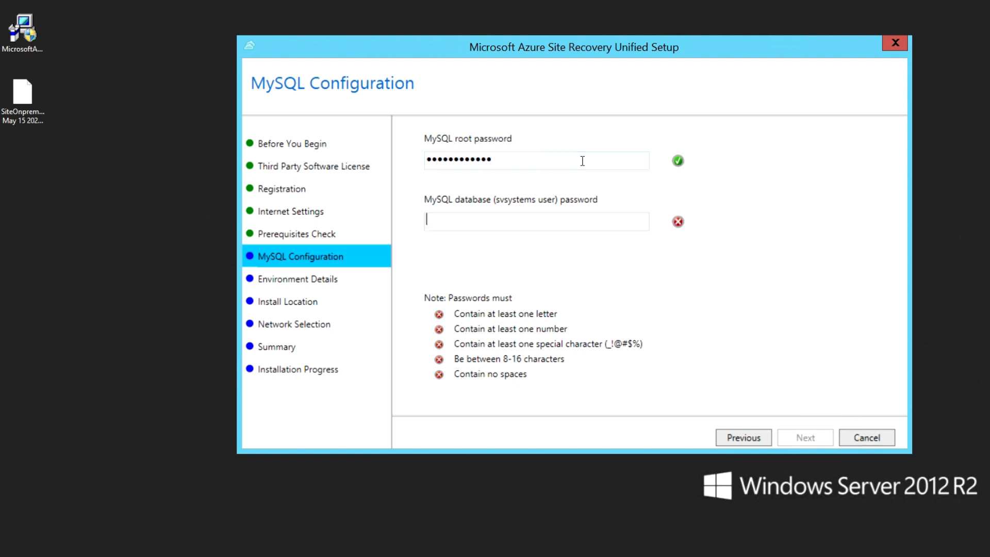
pyautogui.write('•••••••••••')
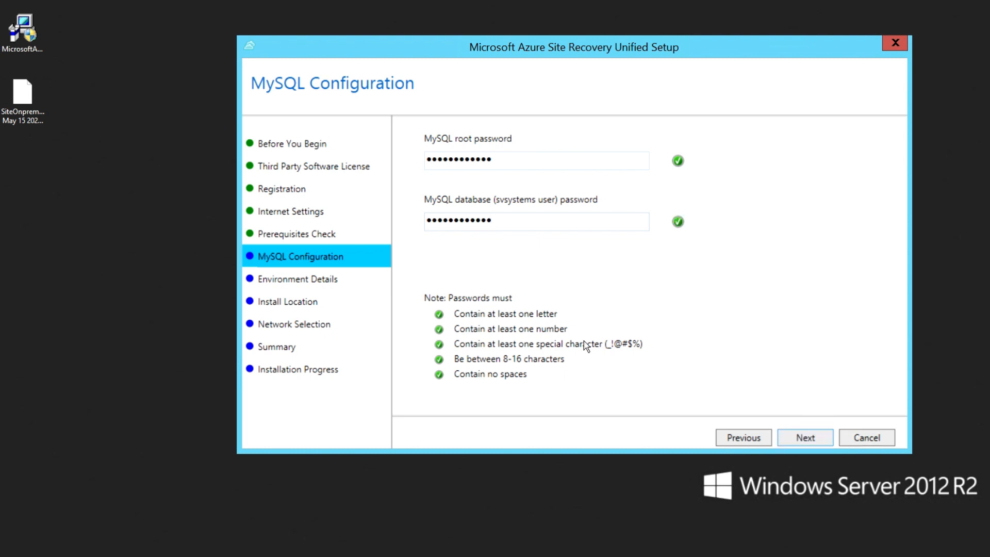
pyautogui.click(789, 438)
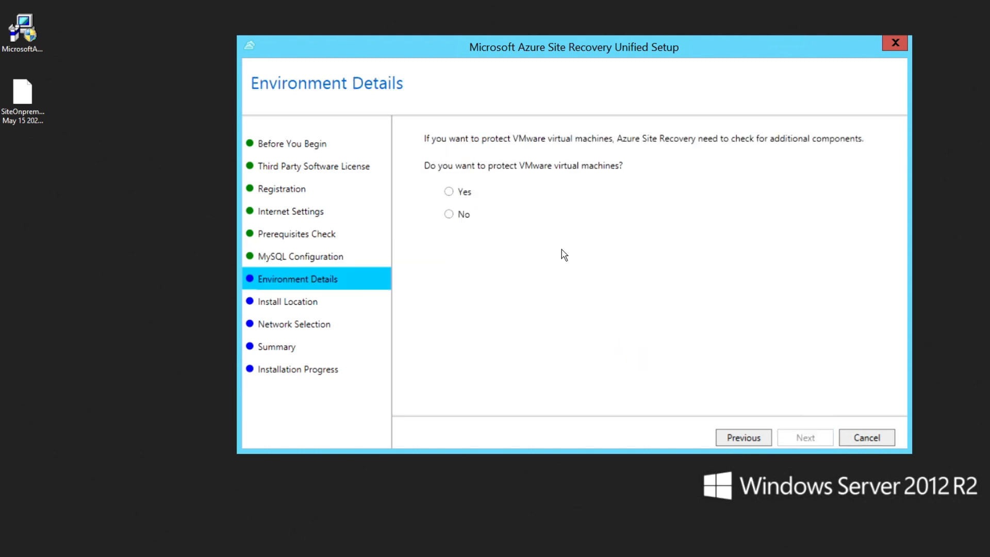
# - Choose not to protect VMware virtual machines and keep the default install location
pyautogui.click(462, 216)
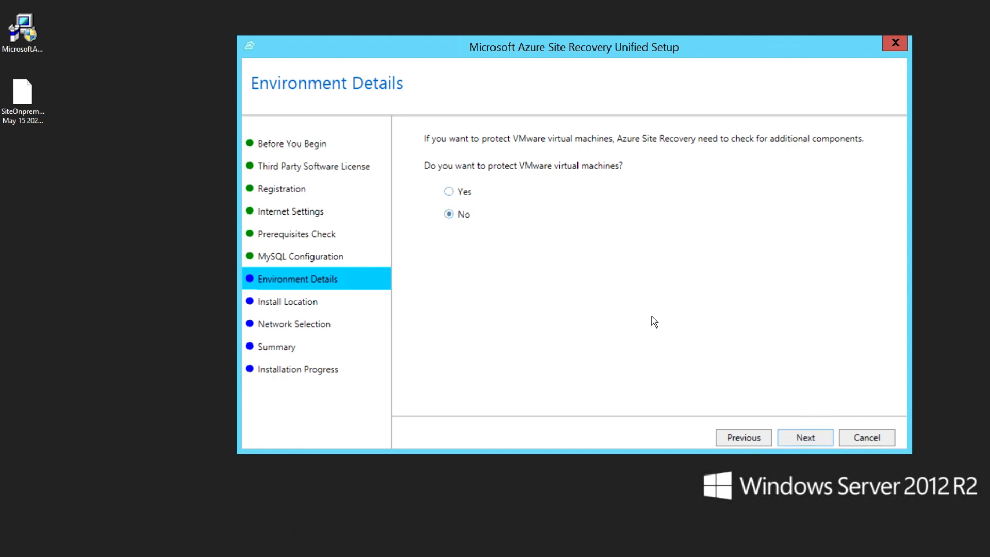
pyautogui.click(804, 439)
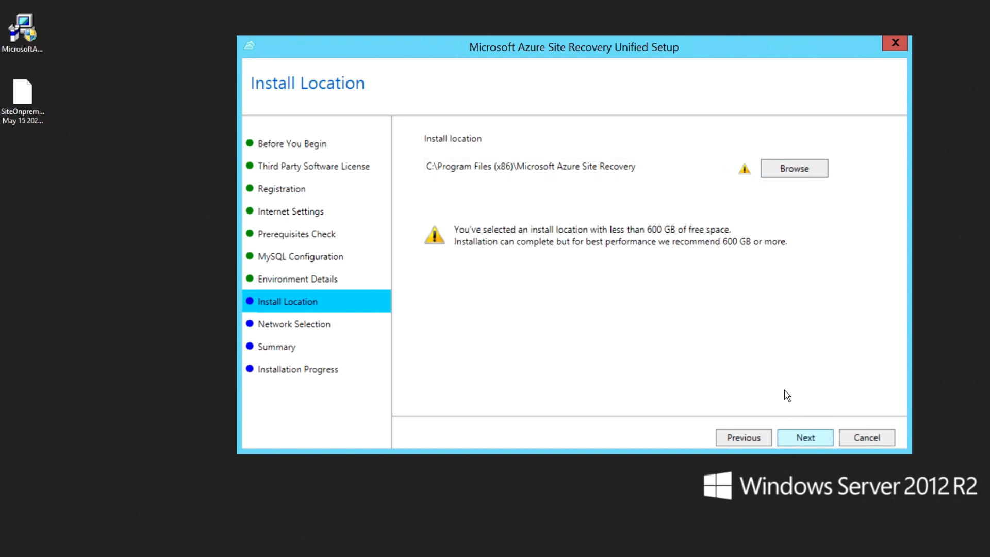
pyautogui.click(810, 442)
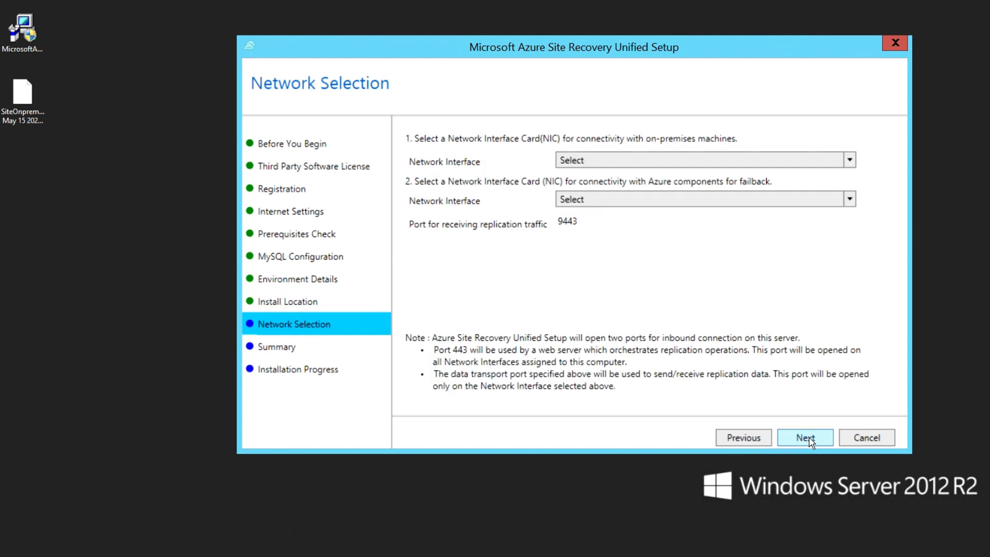
# - Use Ethernet0 (192.168.202.129) for both on-premises and failback connectivity
pyautogui.click(848, 161)
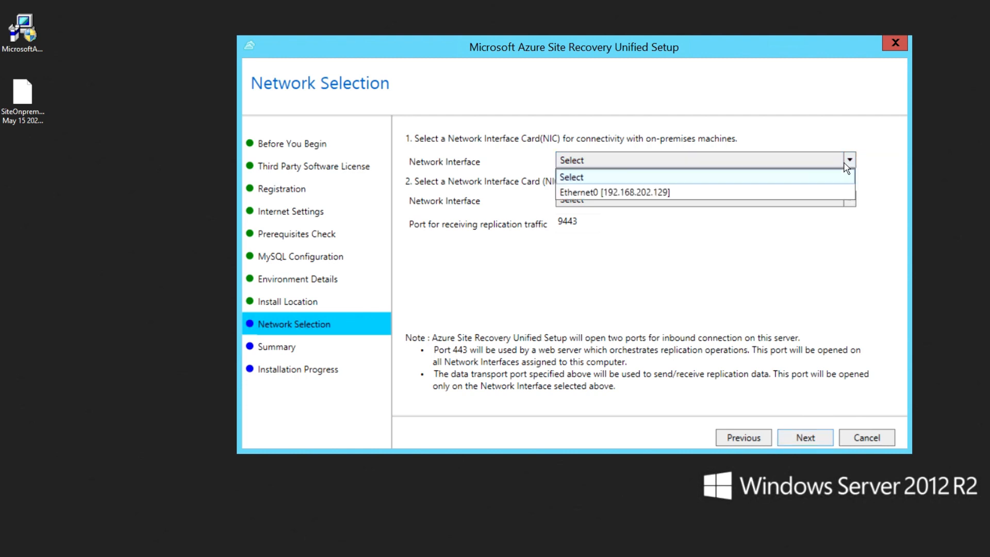
pyautogui.click(776, 193)
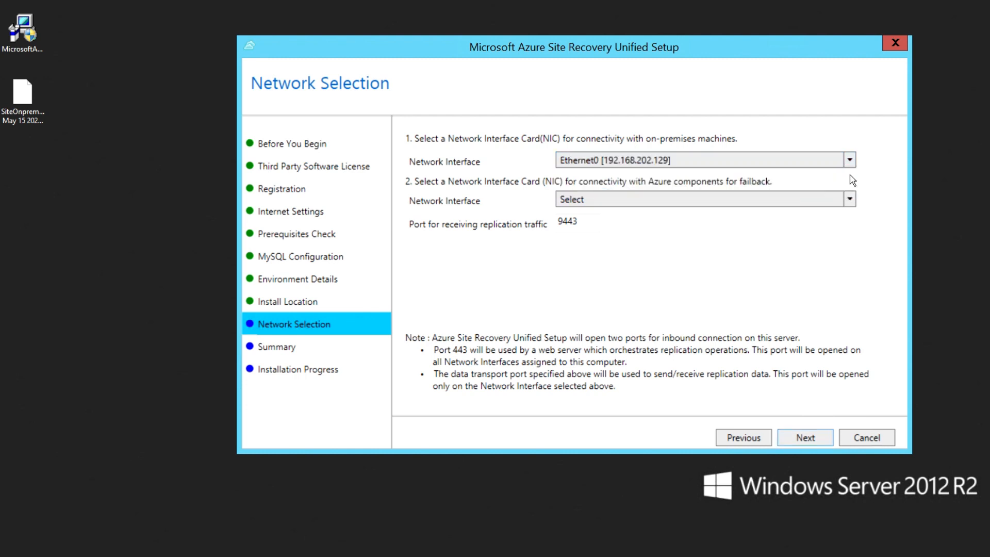
pyautogui.click(849, 199)
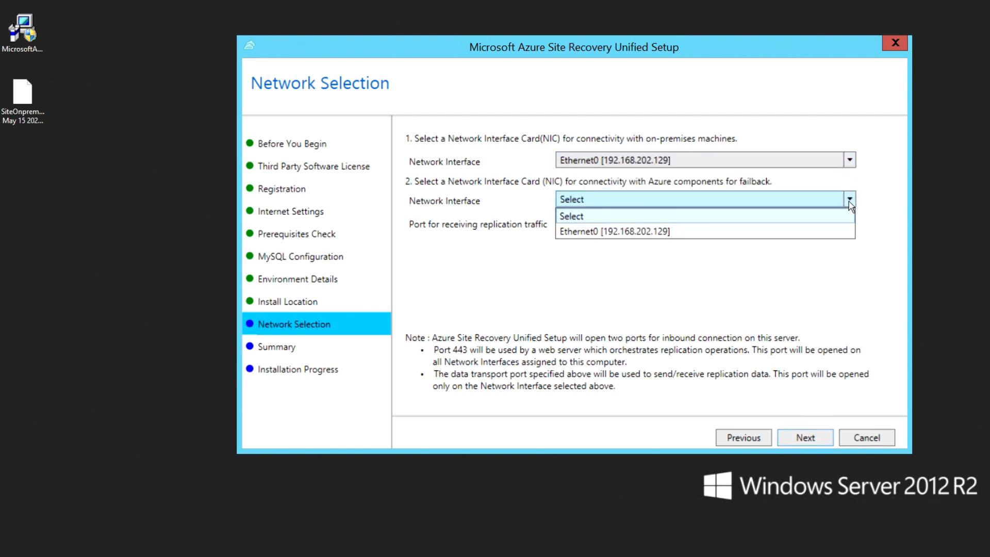
pyautogui.click(769, 232)
pyautogui.click(816, 444)
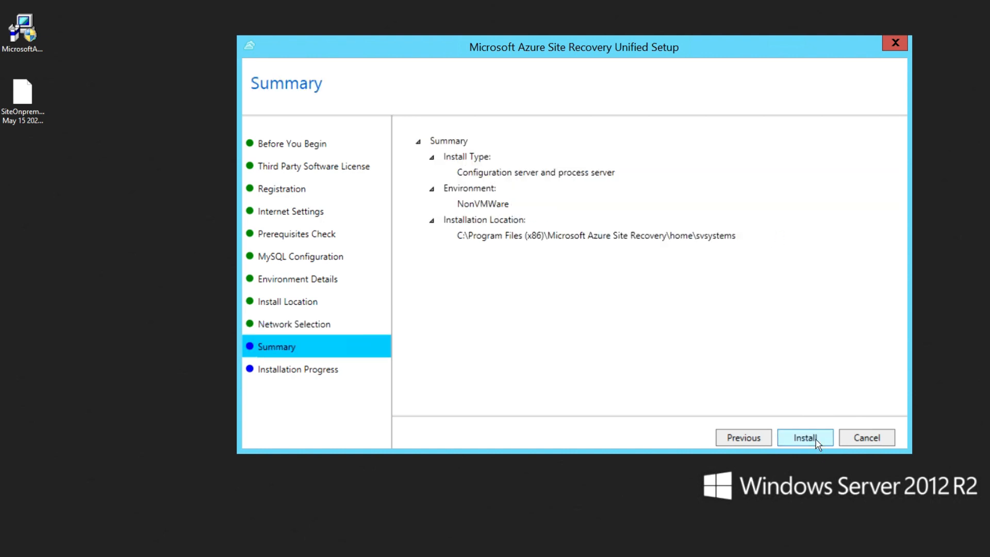
# - Start the configuration and process server installation, which begins downloading MySQL
pyautogui.click(788, 441)
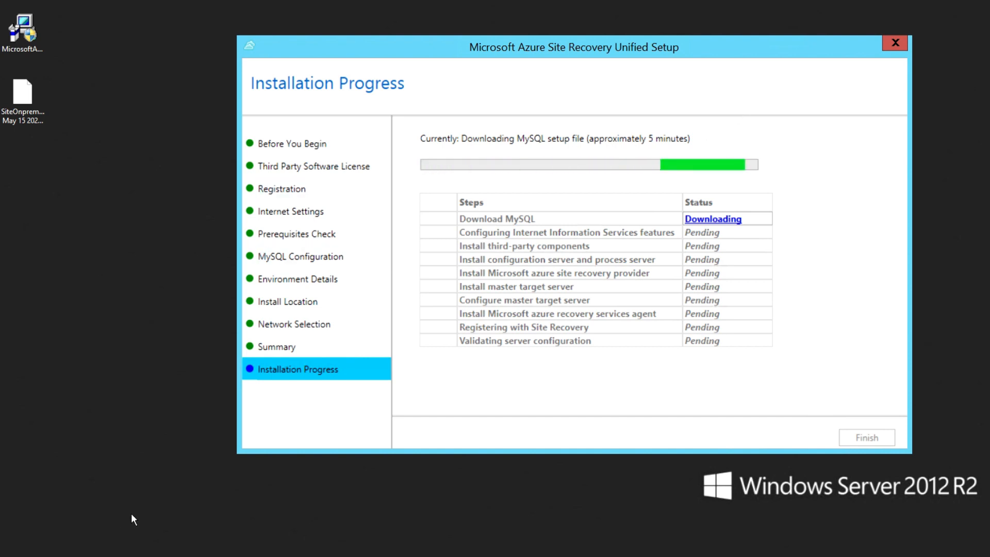
pyautogui.click(67, 555)
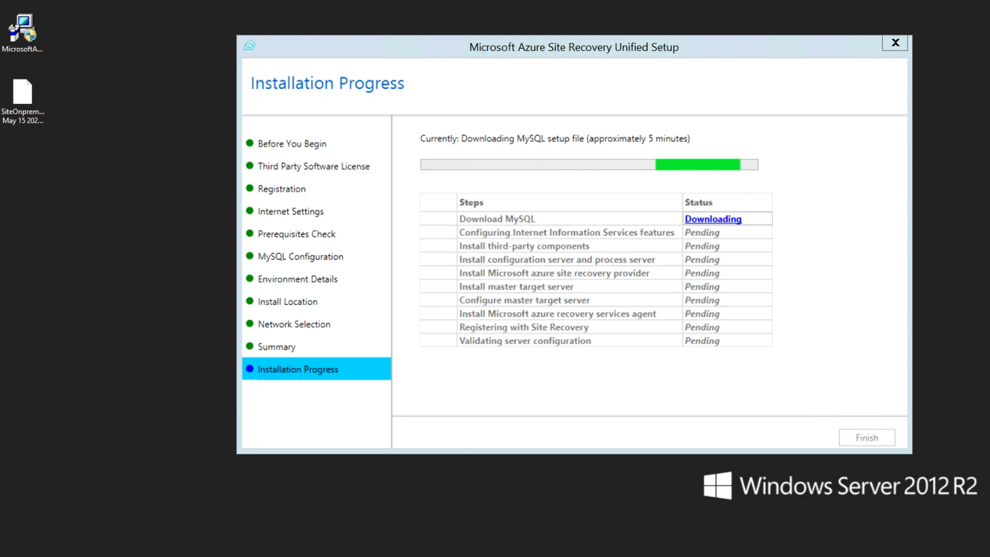
pyautogui.click(23, 556)
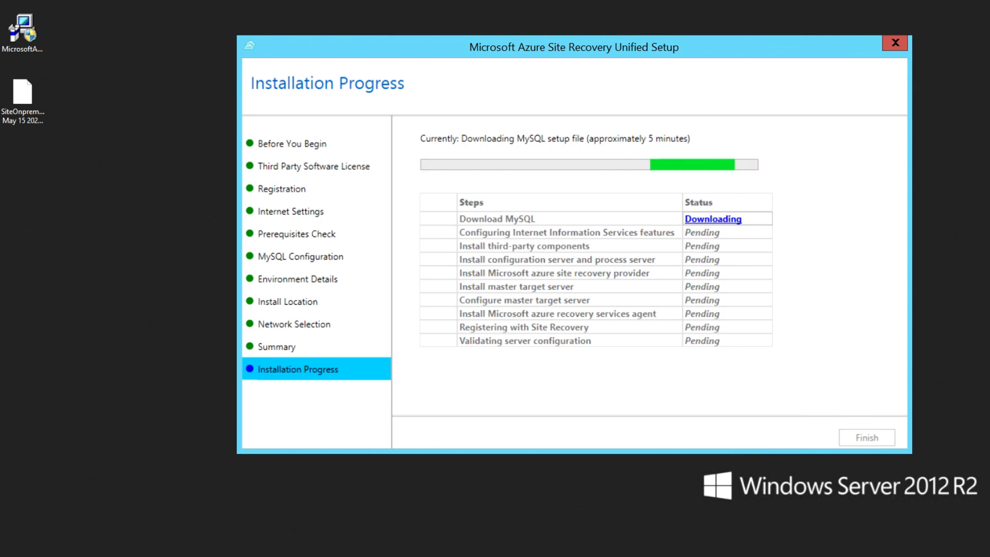
pyautogui.rightClick(11, 556)
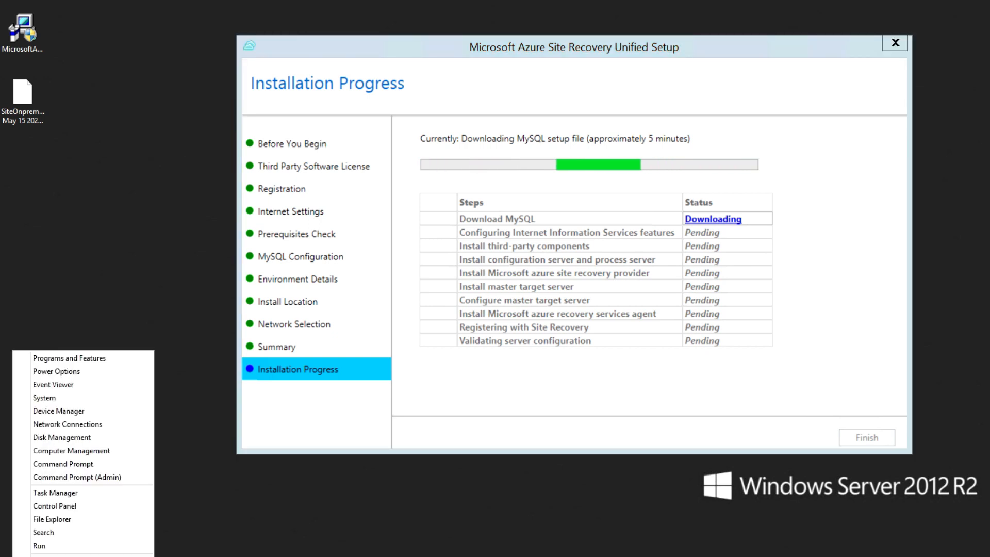
# - In an elevated Command Prompt, run and stop a continuous ping to 192.168.202.135
pyautogui.click(60, 477)
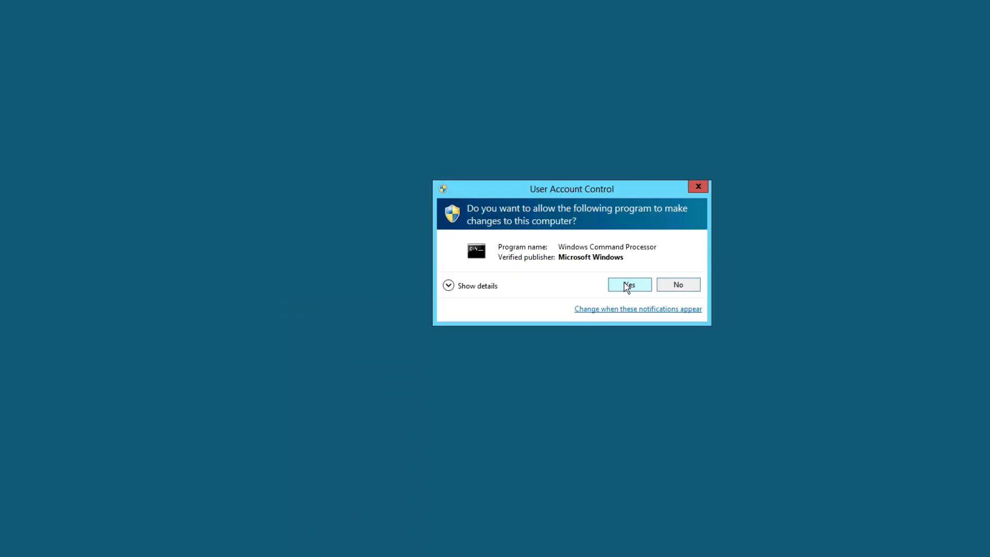
pyautogui.click(628, 285)
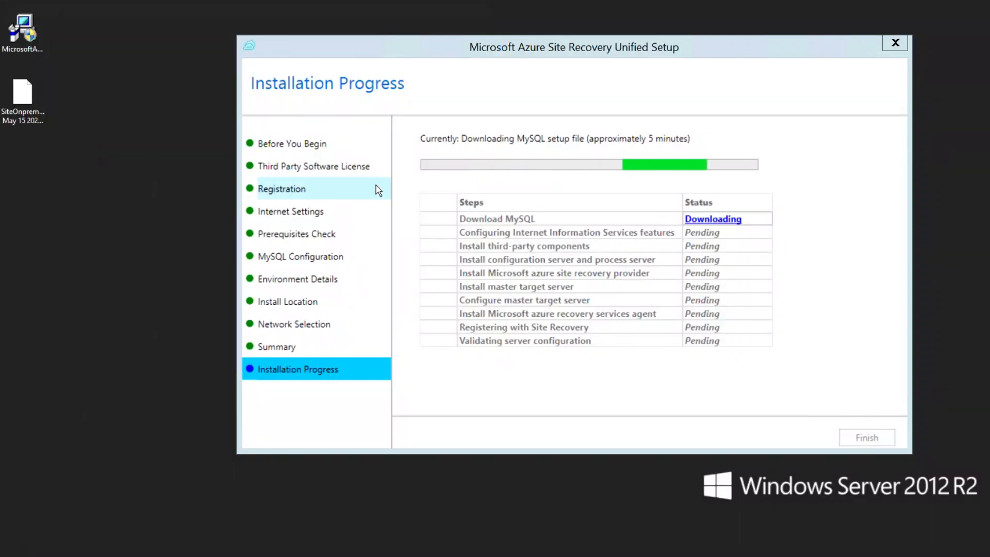
pyautogui.write('p')
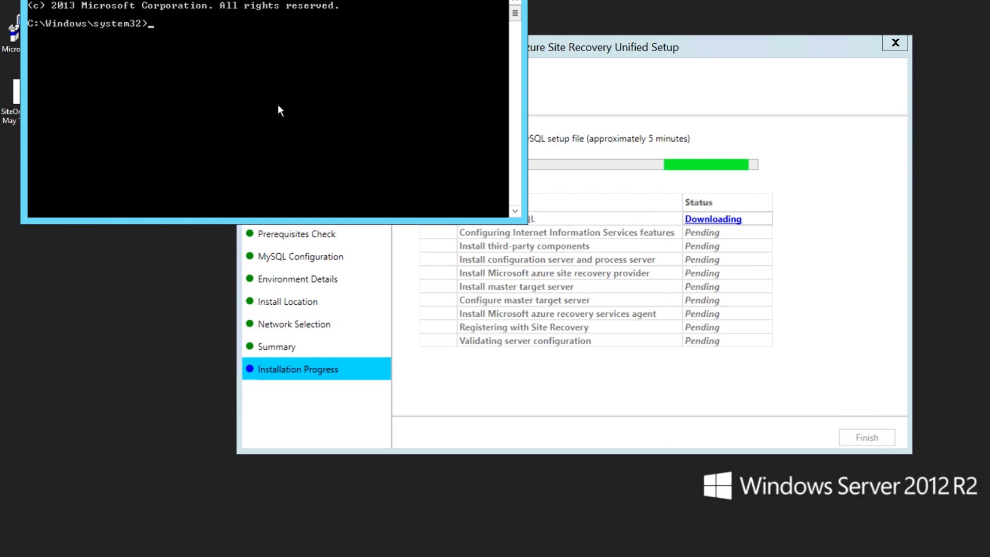
pyautogui.write('ing 192.168.202')
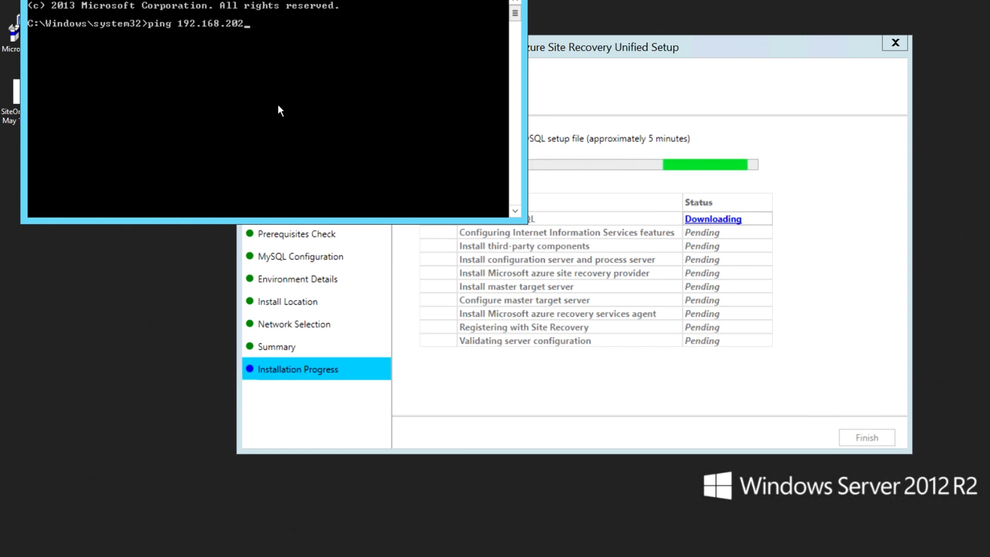
pyautogui.write('.135 -t')
pyautogui.press('Return')
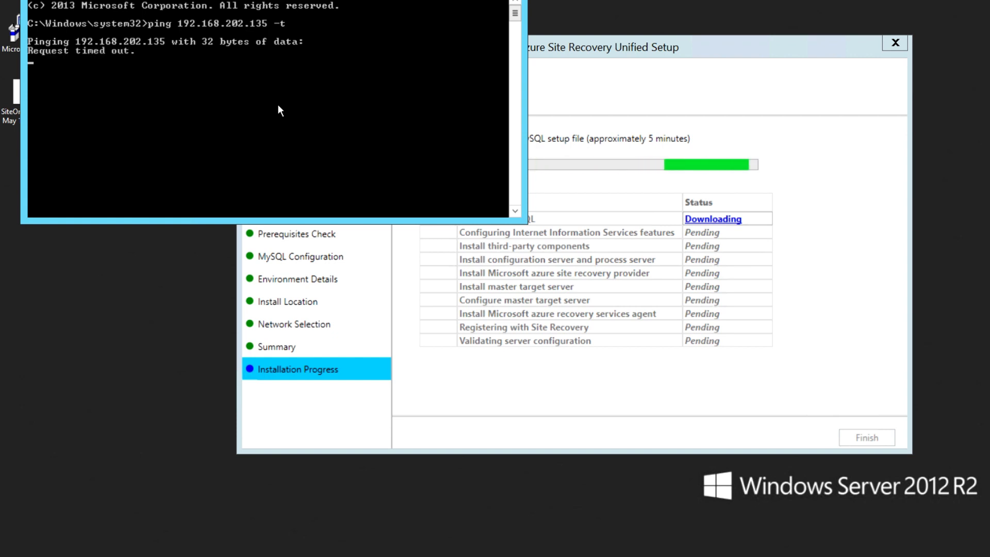
pyautogui.hotkey('ctrl', 'c')
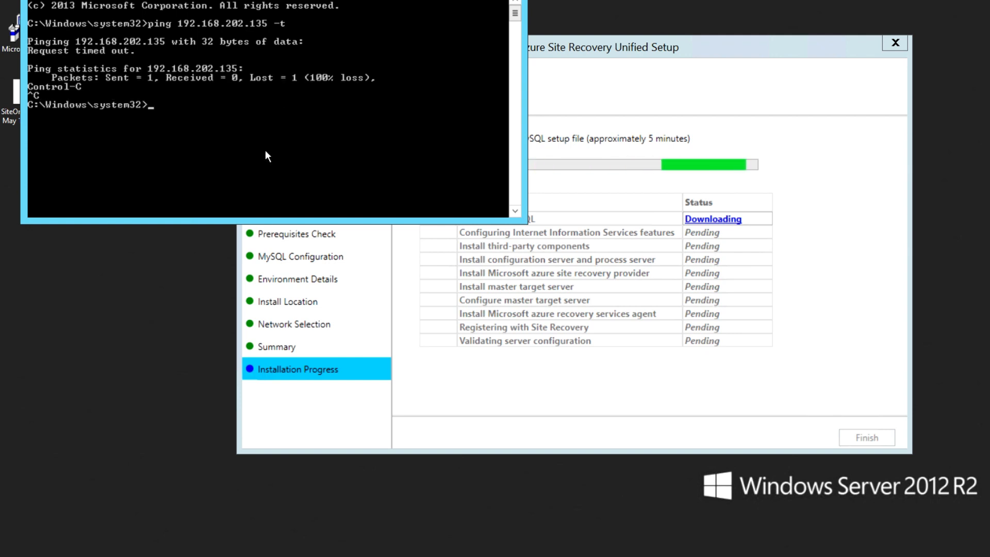
# - Run telnet 192.168.202.135 135 to test port 135
pyautogui.write('t')
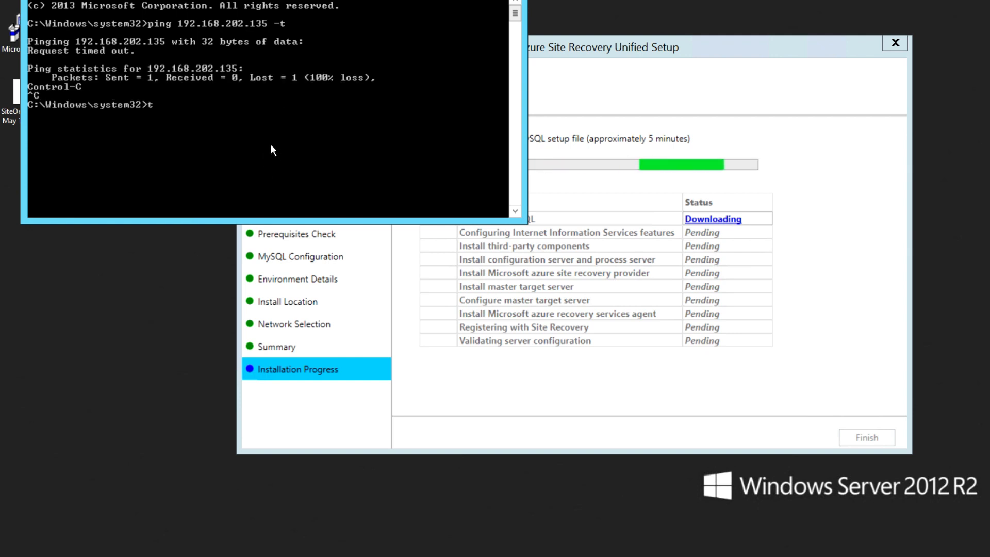
pyautogui.write('elnet 192.168')
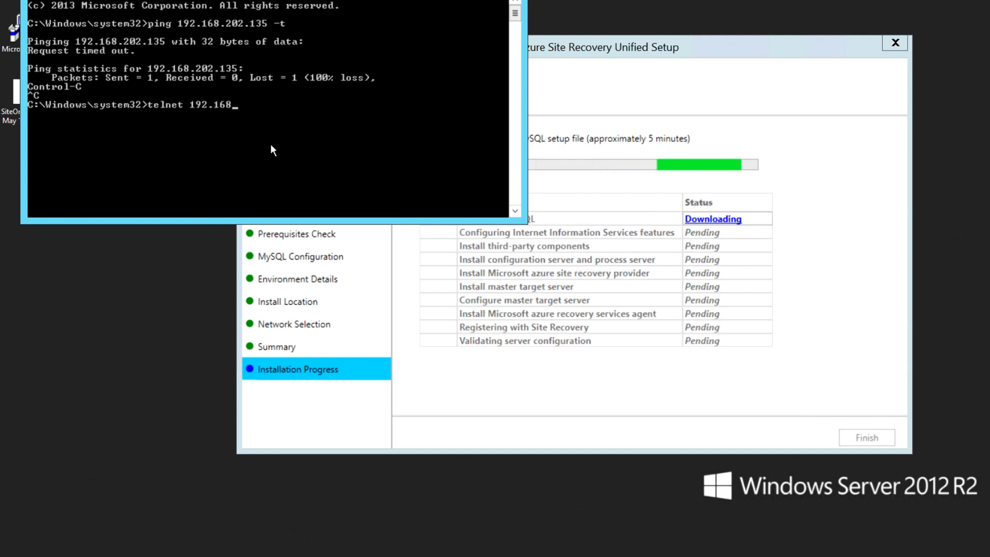
pyautogui.write('.202.1')
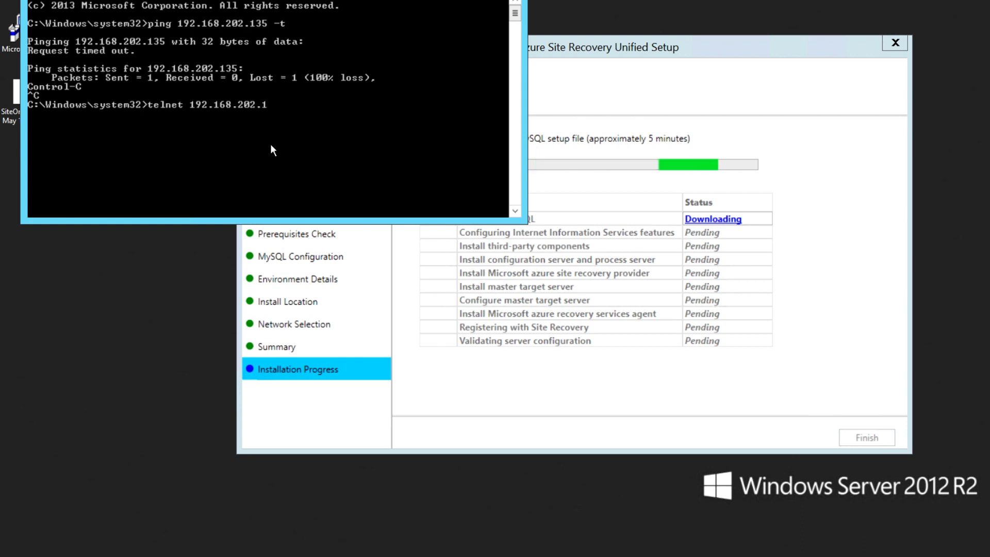
pyautogui.write('35 135')
pyautogui.press('Return')
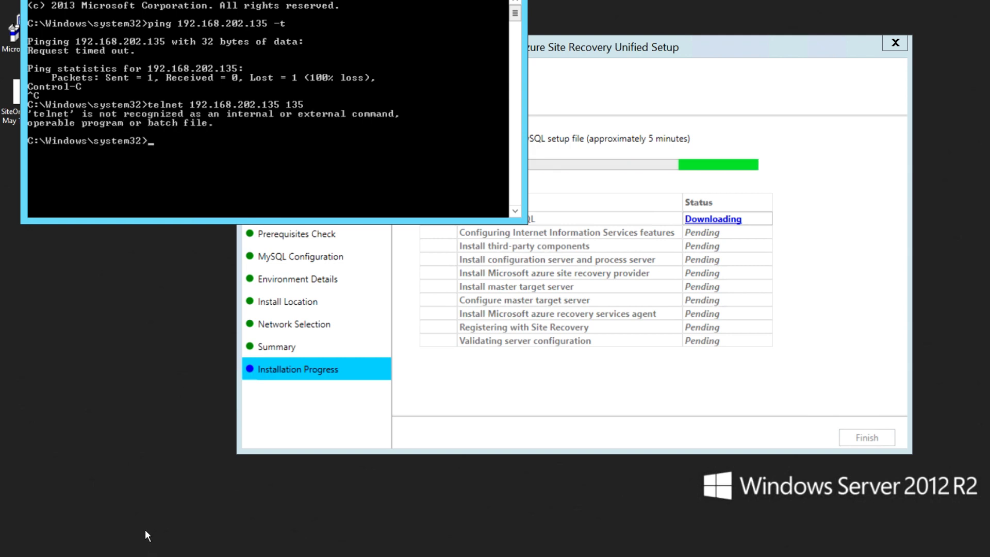
pyautogui.click(136, 556)
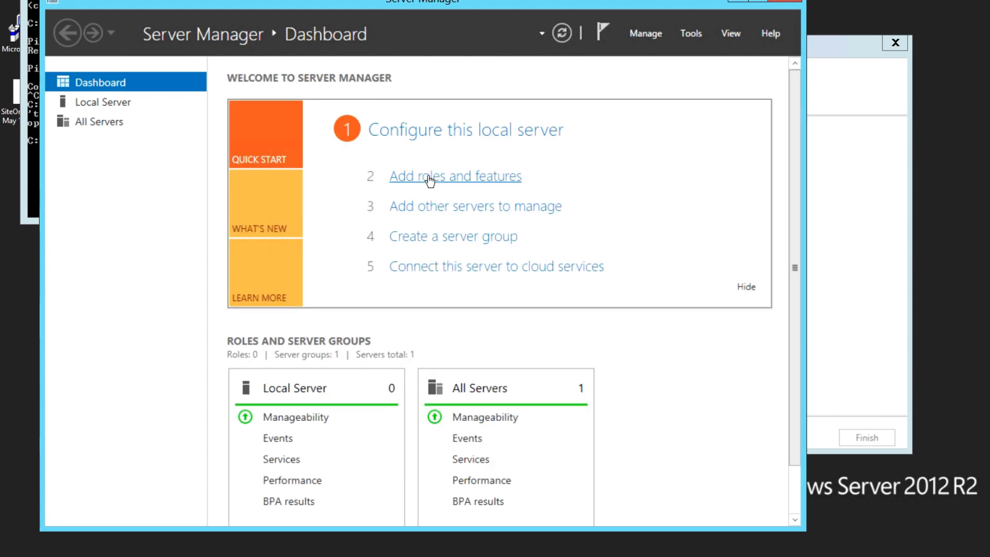
# - Try Add roles and features twice, dismissing the inventory-collection notice in between
pyautogui.click(448, 178)
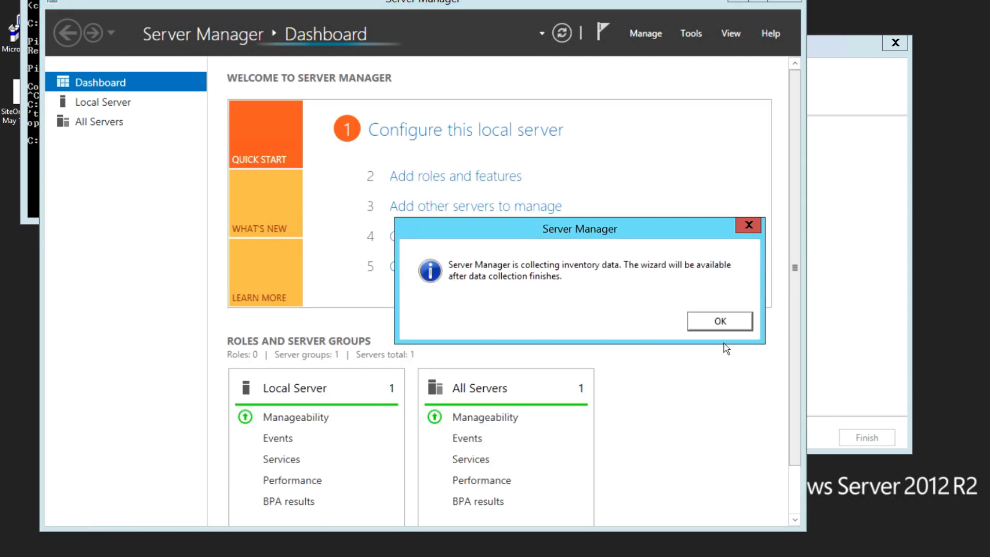
pyautogui.click(716, 320)
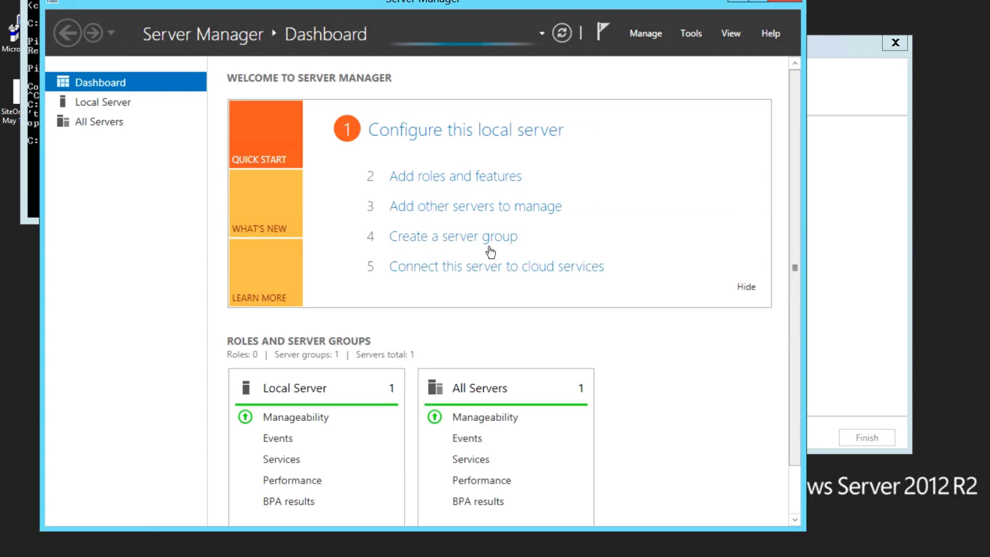
pyautogui.click(449, 176)
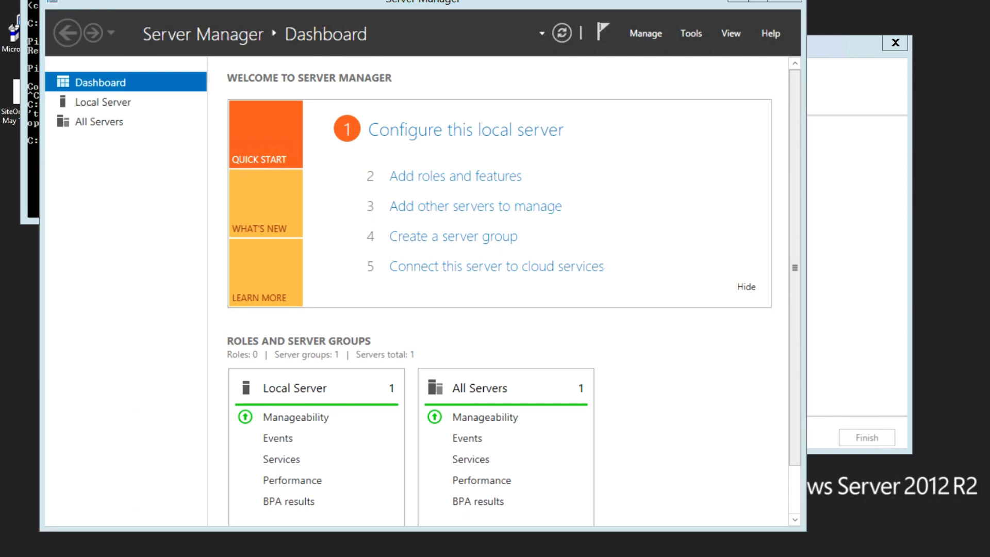
pyautogui.press('super+x')
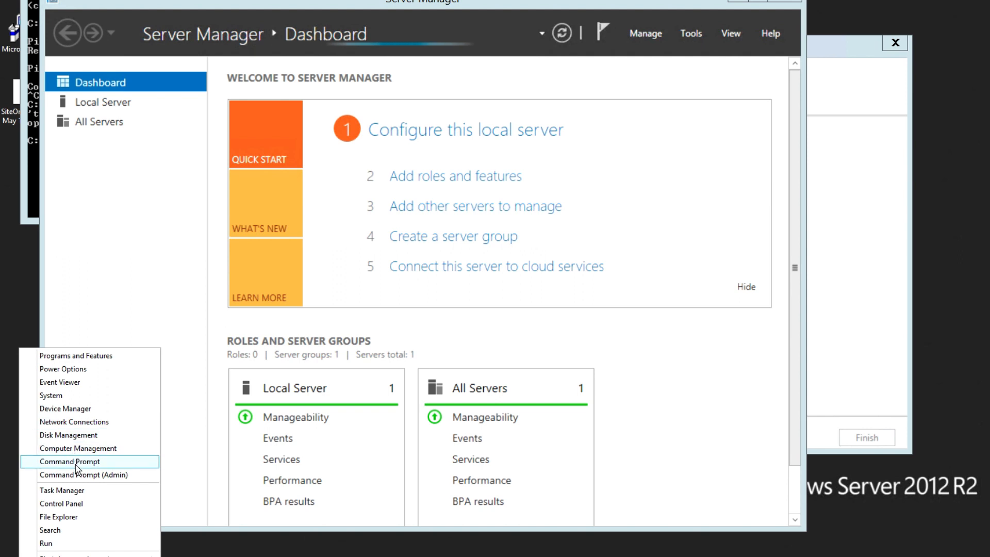
# - Go from Control Panel's System and Security to Windows Firewall's Advanced settings
pyautogui.click(71, 503)
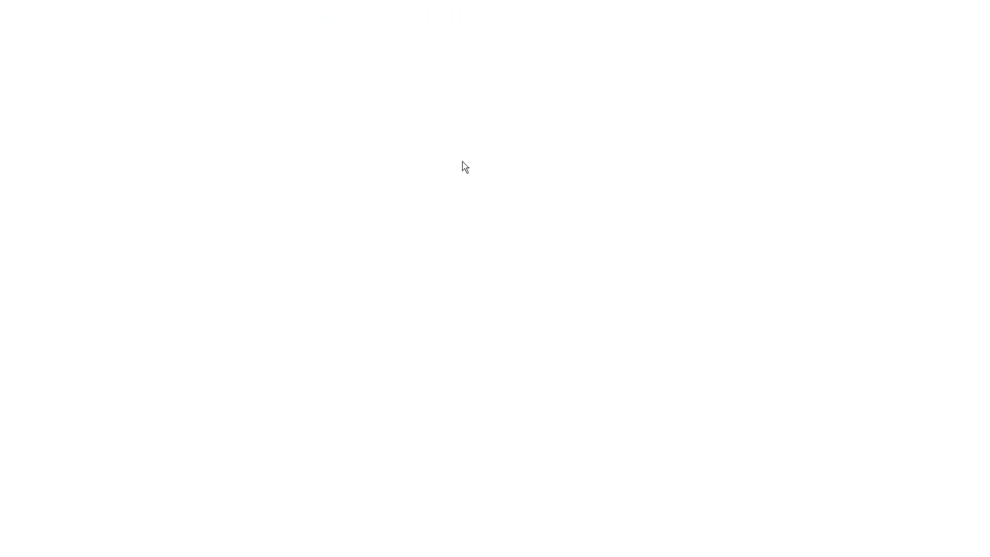
pyautogui.click(413, 61)
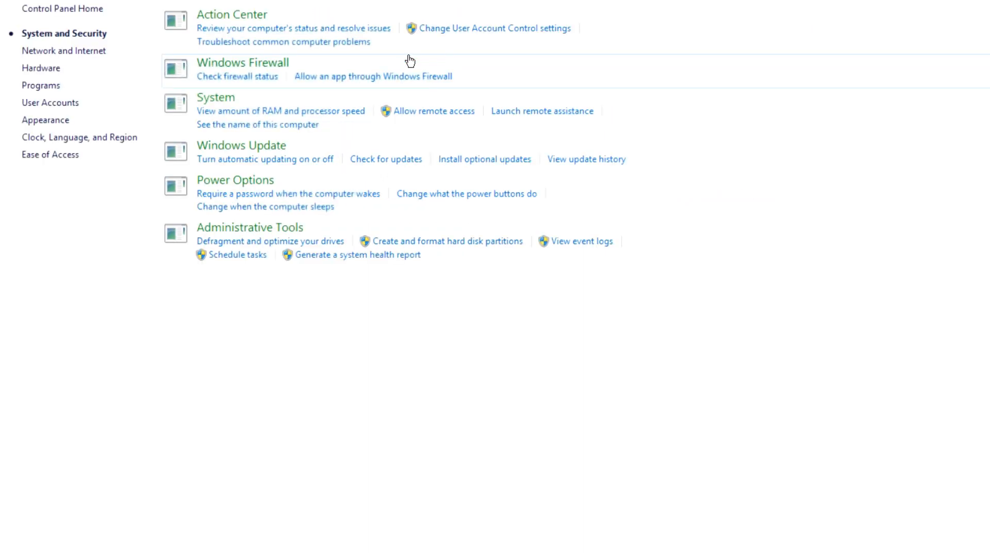
pyautogui.click(279, 67)
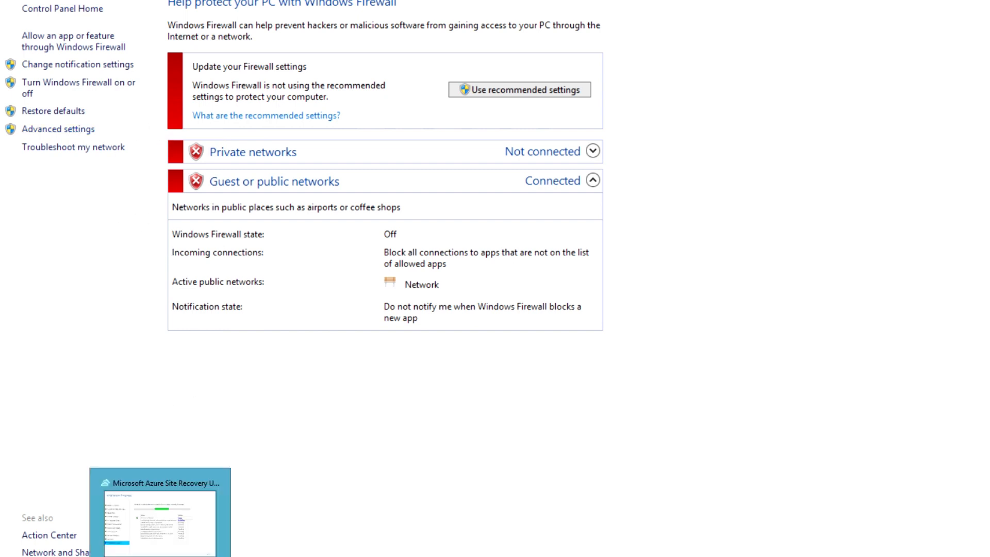
pyautogui.click(49, 556)
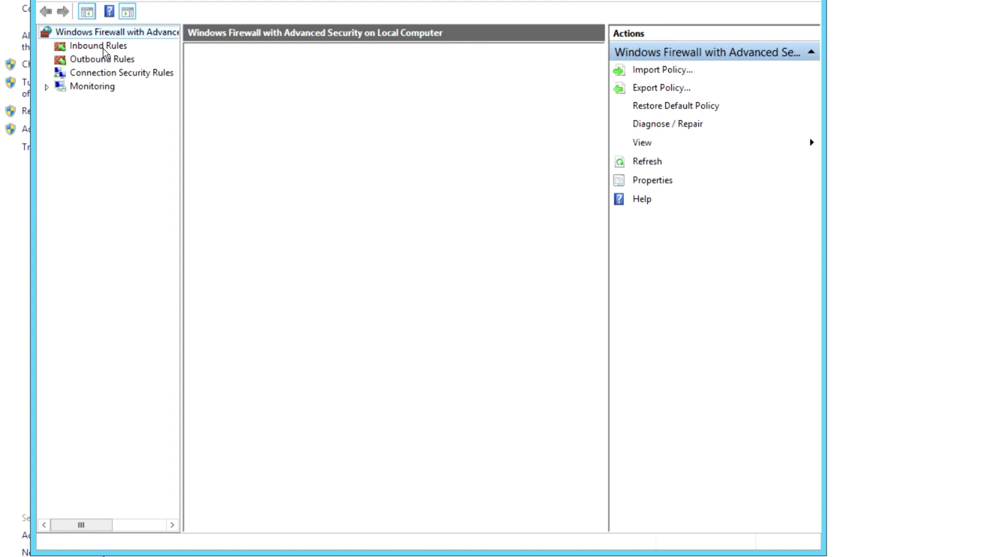
# - Review the inbound and outbound firewall rules for Port_135 and Port_3389
pyautogui.click(116, 50)
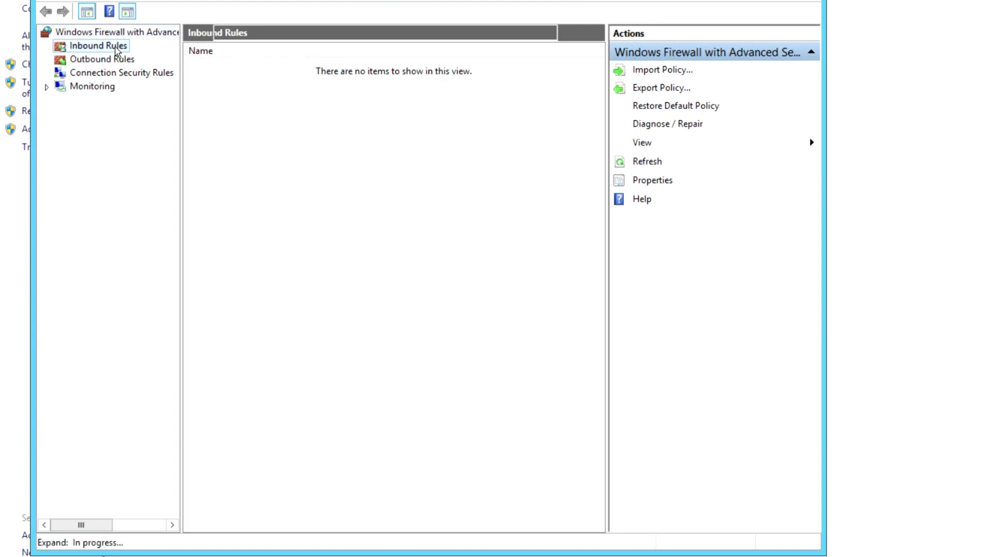
pyautogui.rightClick(116, 48)
pyautogui.click(111, 51)
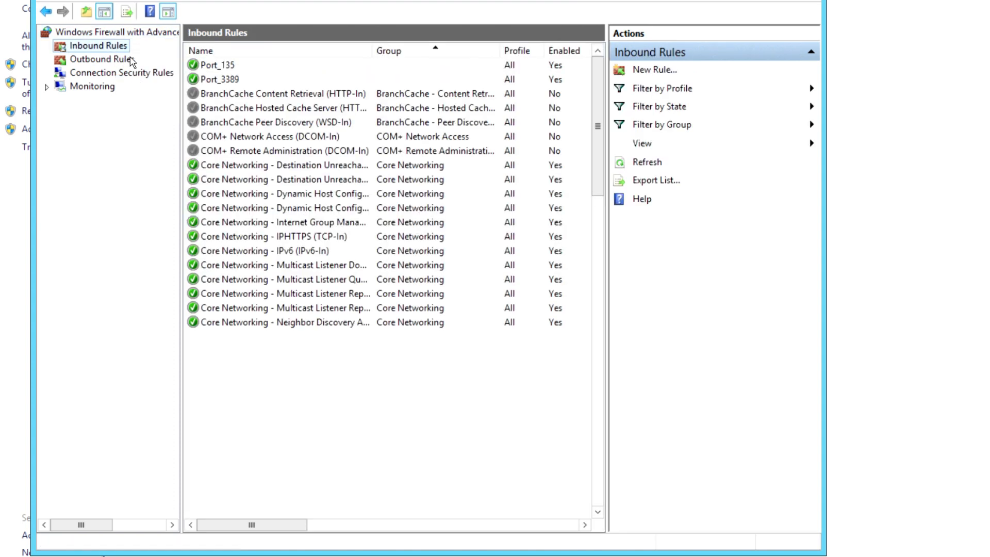
pyautogui.rightClick(106, 48)
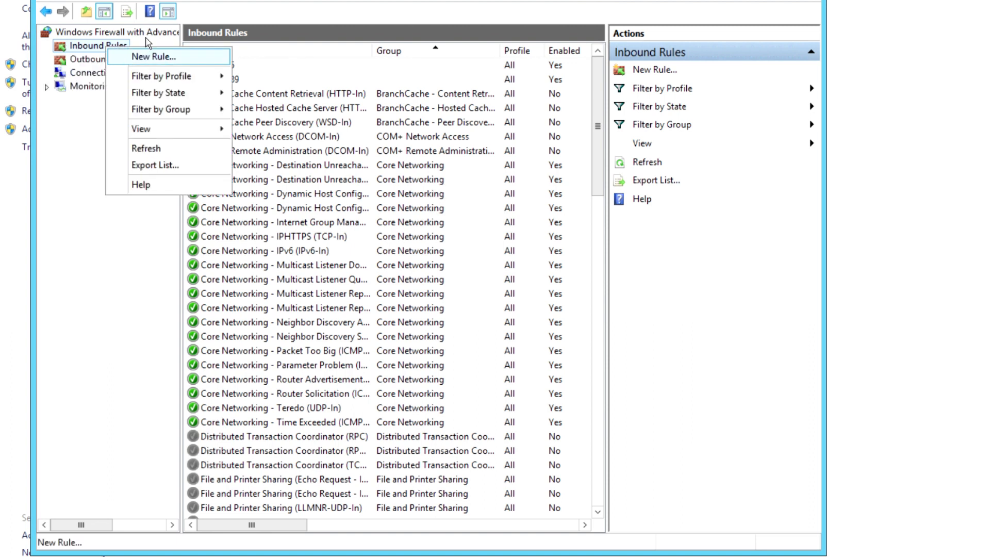
pyautogui.click(245, 34)
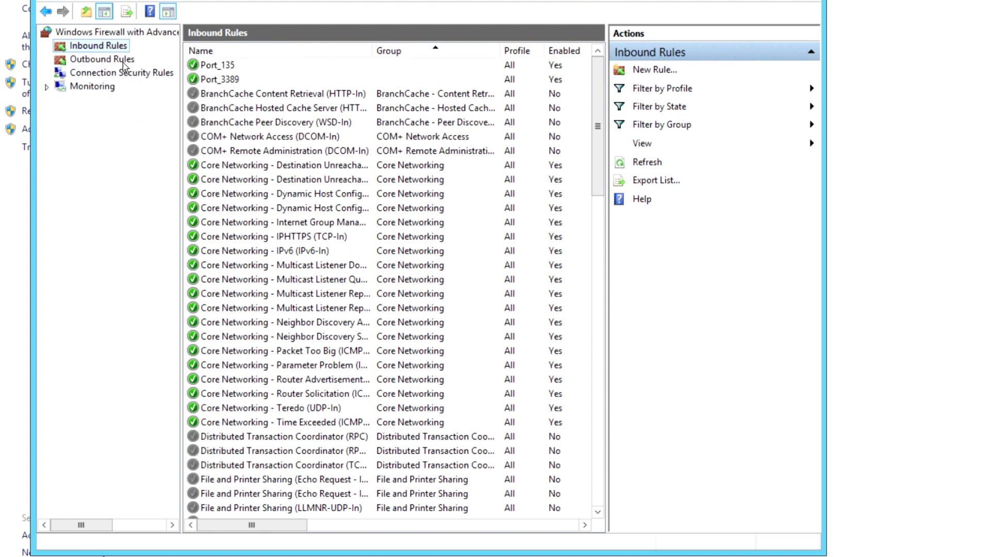
pyautogui.click(123, 61)
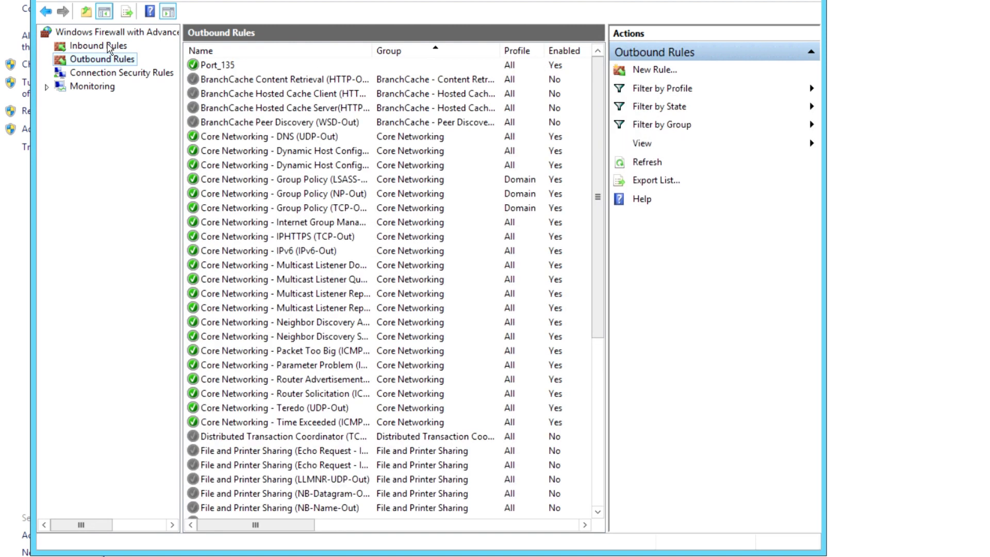
pyautogui.click(114, 47)
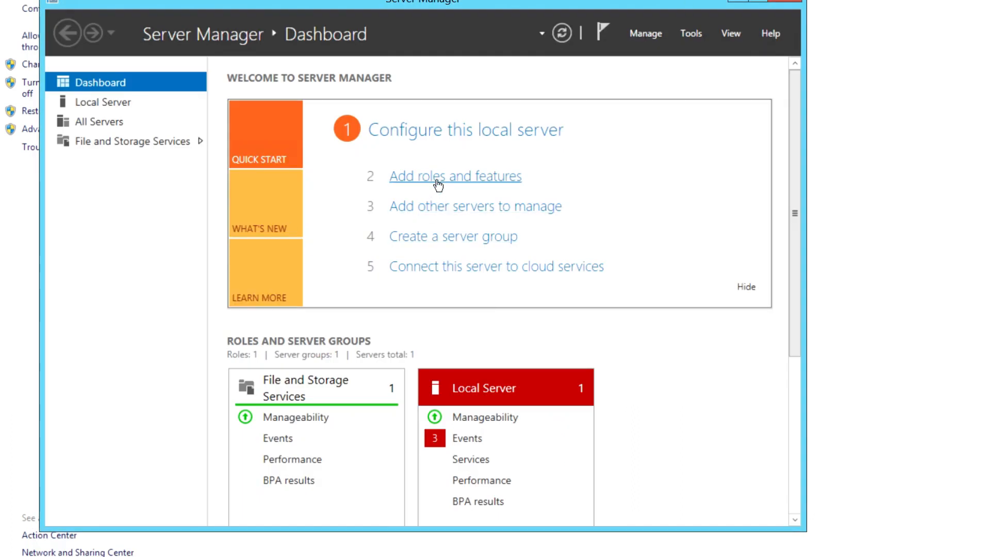
# - Take the Add Roles and Features wizard for Server1 through to the Features page
pyautogui.click(438, 177)
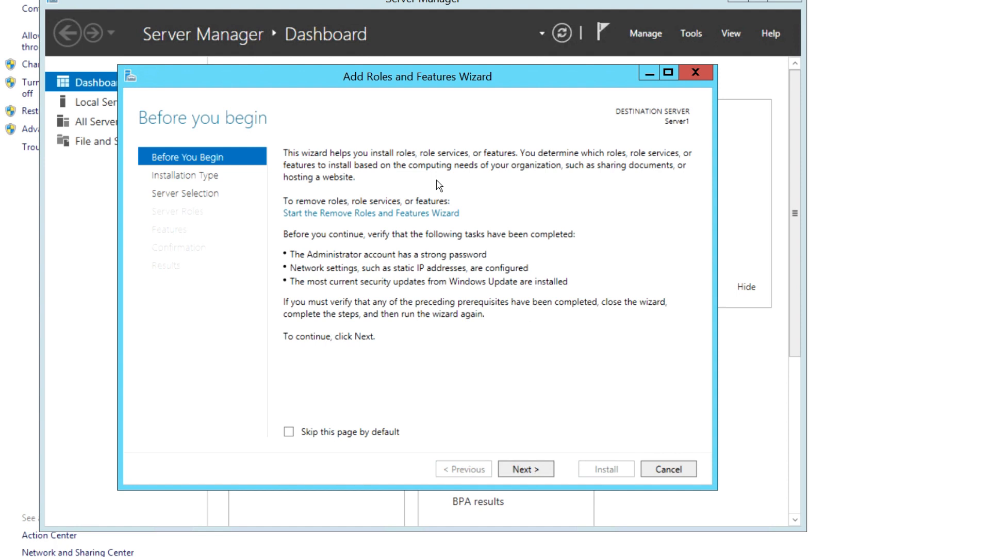
pyautogui.click(533, 472)
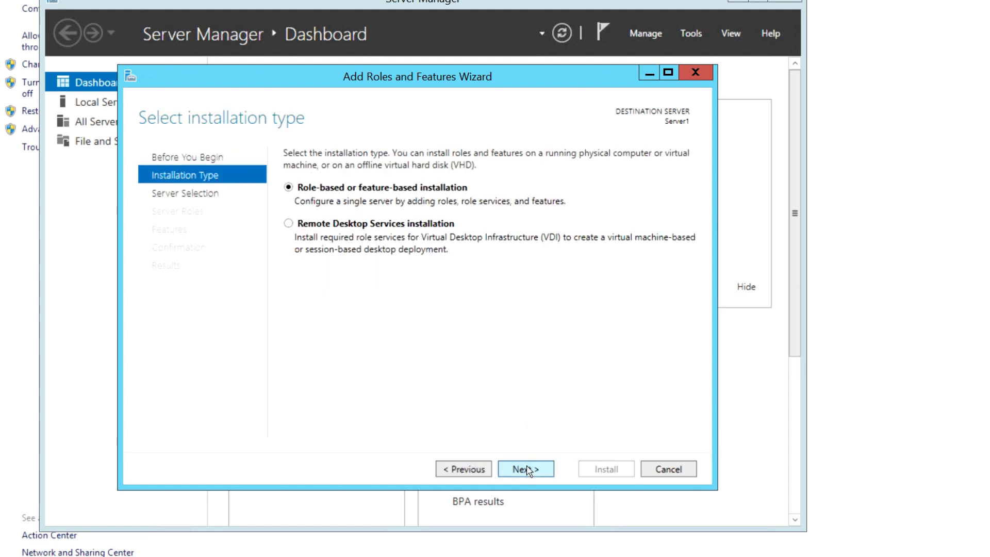
pyautogui.click(529, 470)
pyautogui.click(528, 471)
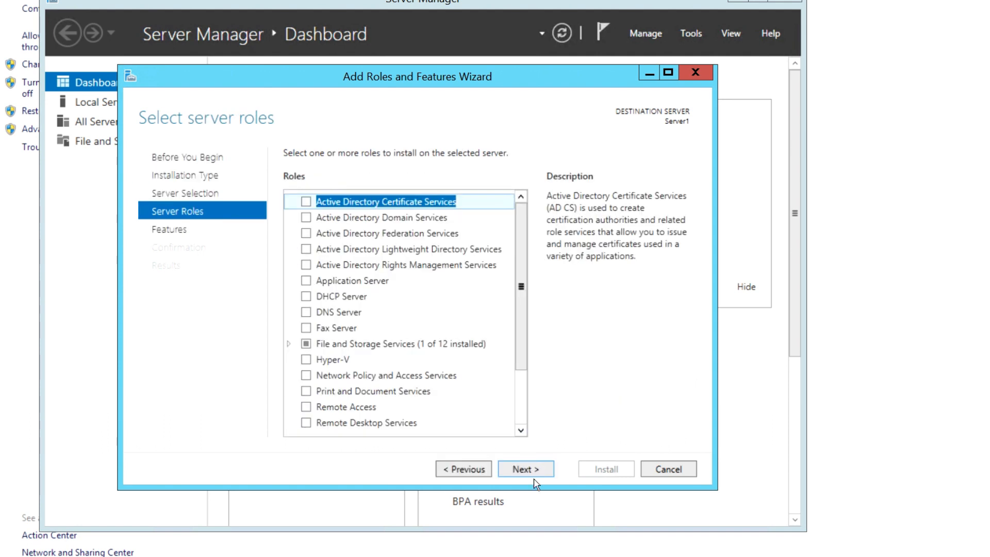
pyautogui.click(530, 467)
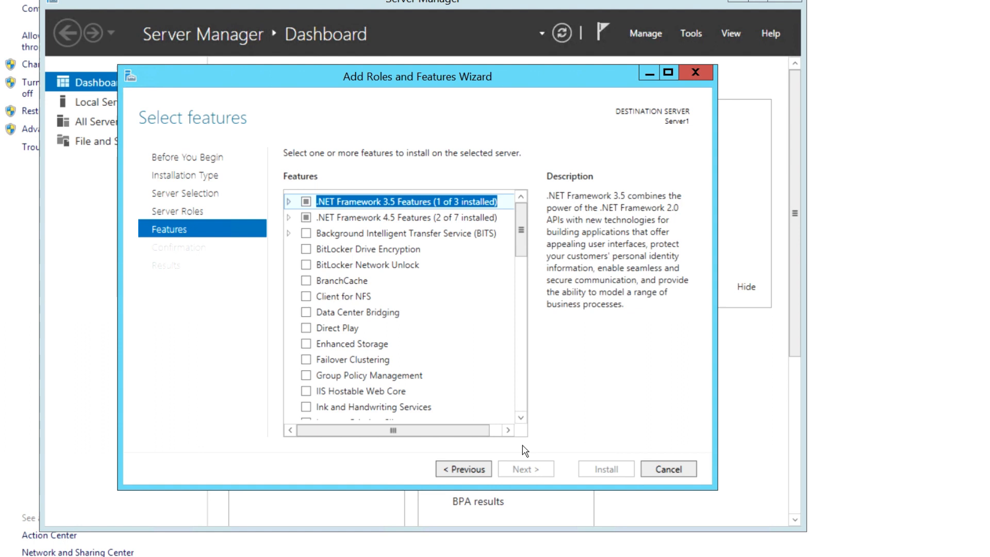
# - Select Telnet Client and start its installation
pyautogui.scroll(-10, 524, 403)
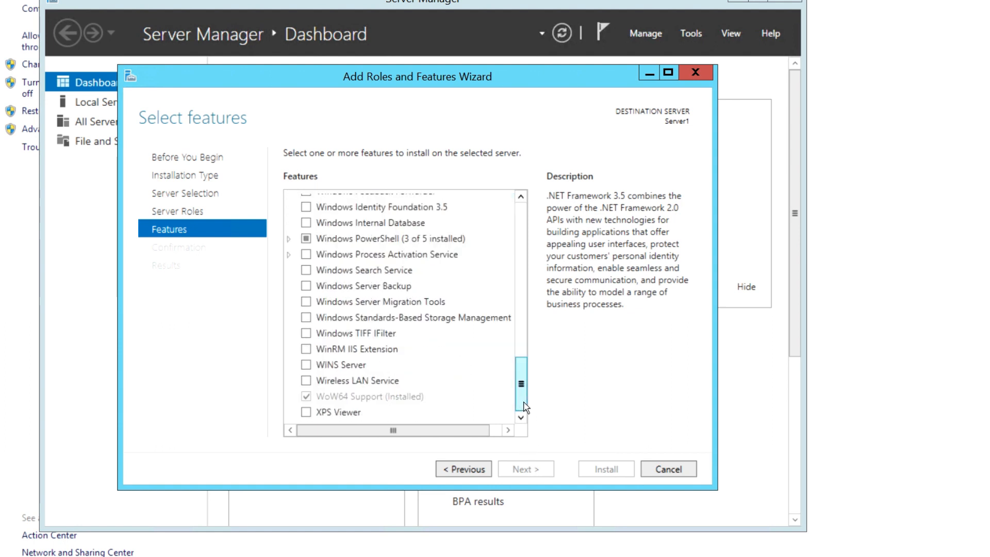
pyautogui.scroll(5, 525, 402)
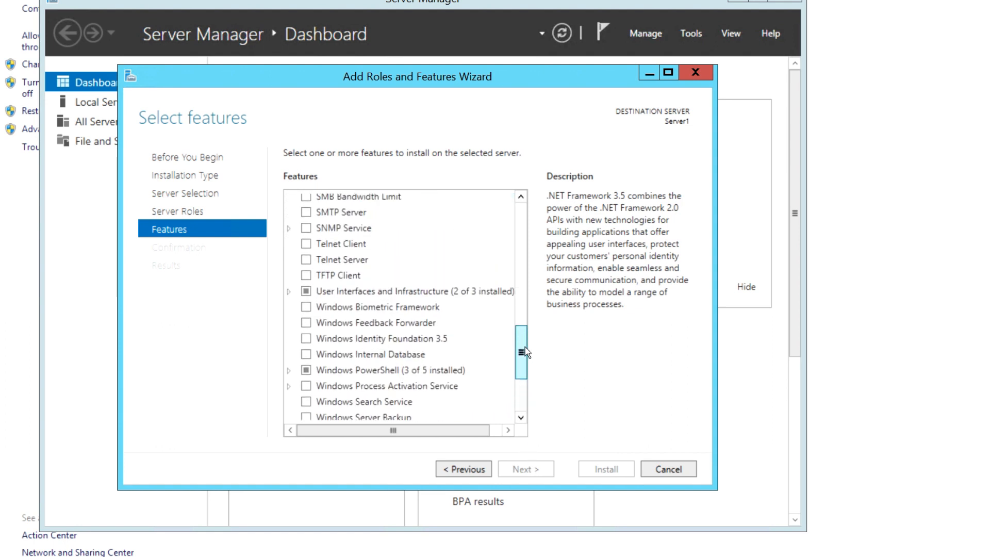
pyautogui.click(350, 324)
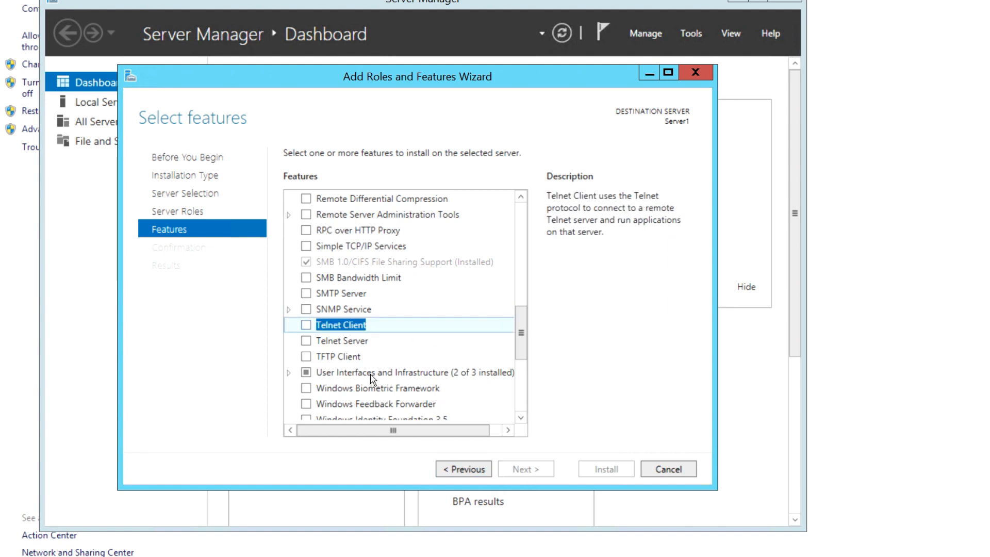
pyautogui.click(307, 325)
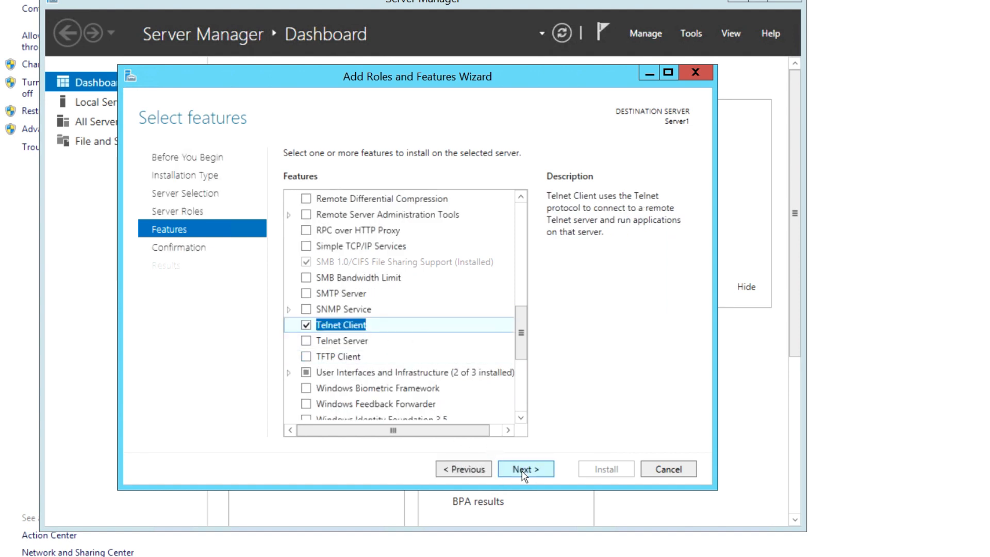
pyautogui.click(532, 472)
pyautogui.click(599, 472)
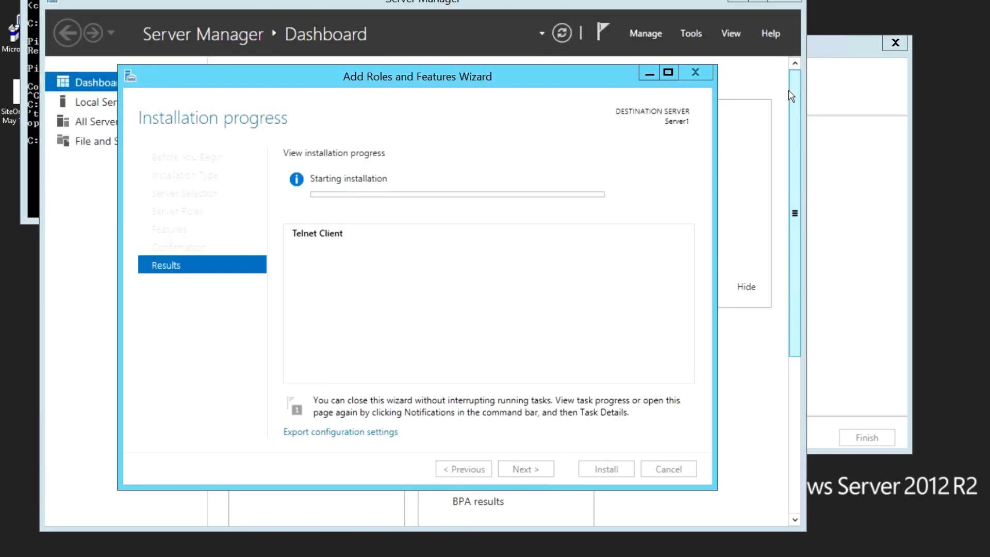
pyautogui.click(832, 55)
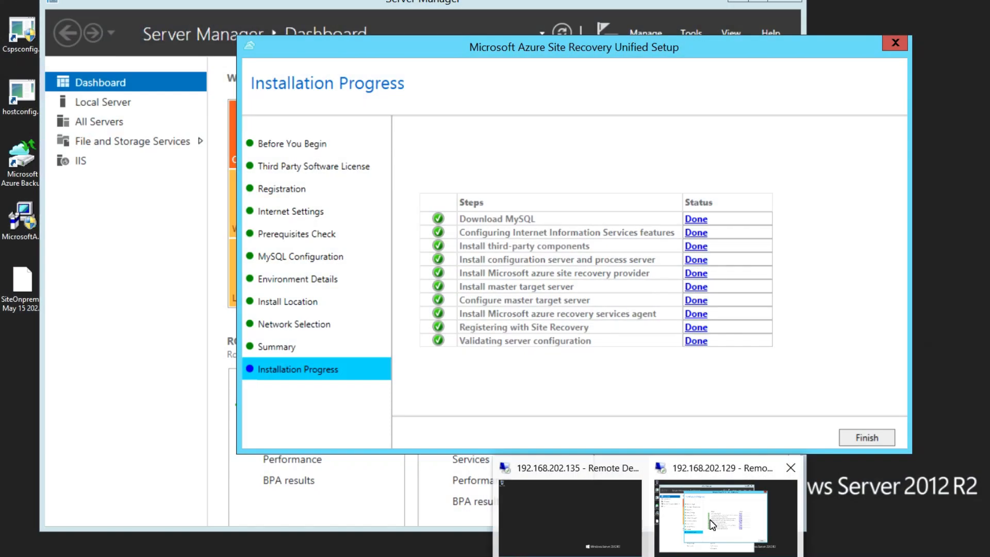
# - Highlight 'Source Server' and port '135' in the Notepad Special Instruction line
pyautogui.click(714, 524)
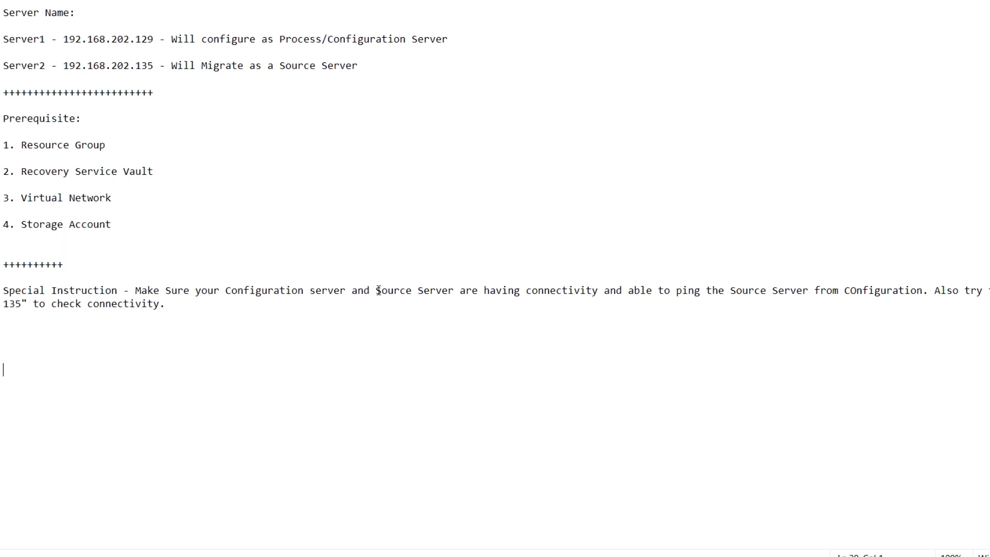
pyautogui.moveTo(378, 290); pyautogui.dragTo(425, 292)
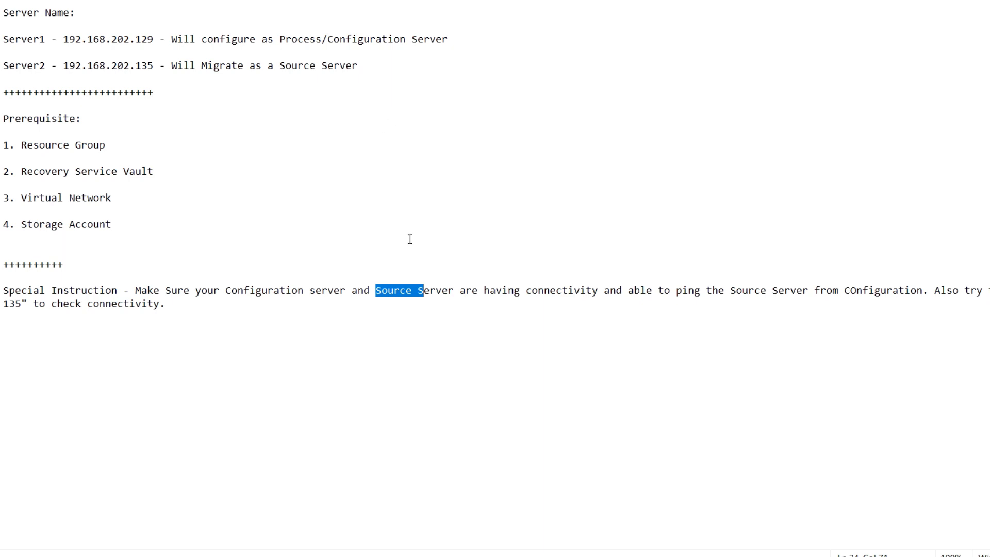
pyautogui.doubleClick(10, 305)
pyautogui.click(113, 305)
# - Finish the Site Recovery installation and copy the connection passphrase to the clipboard
pyautogui.moveTo(665, 549)
pyautogui.click(699, 521)
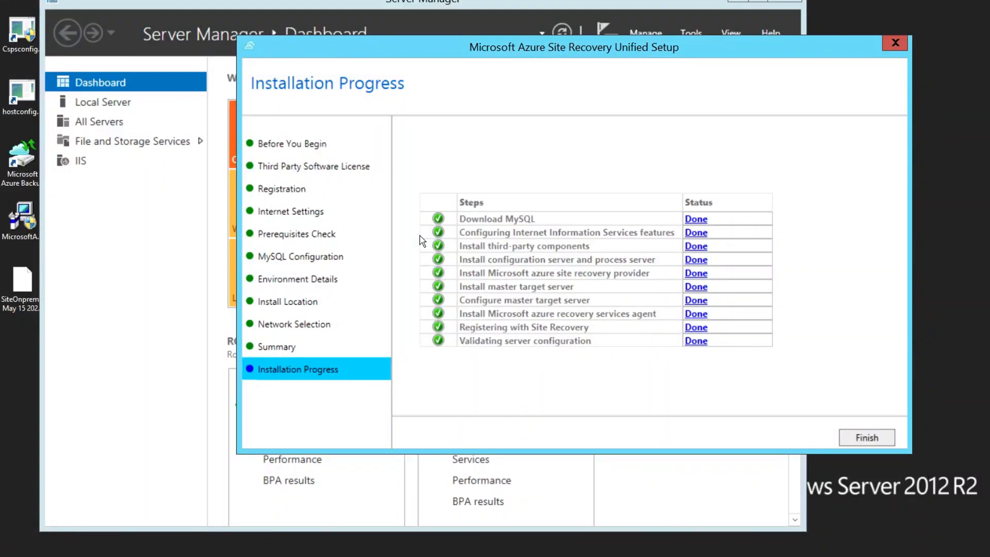
pyautogui.click(853, 441)
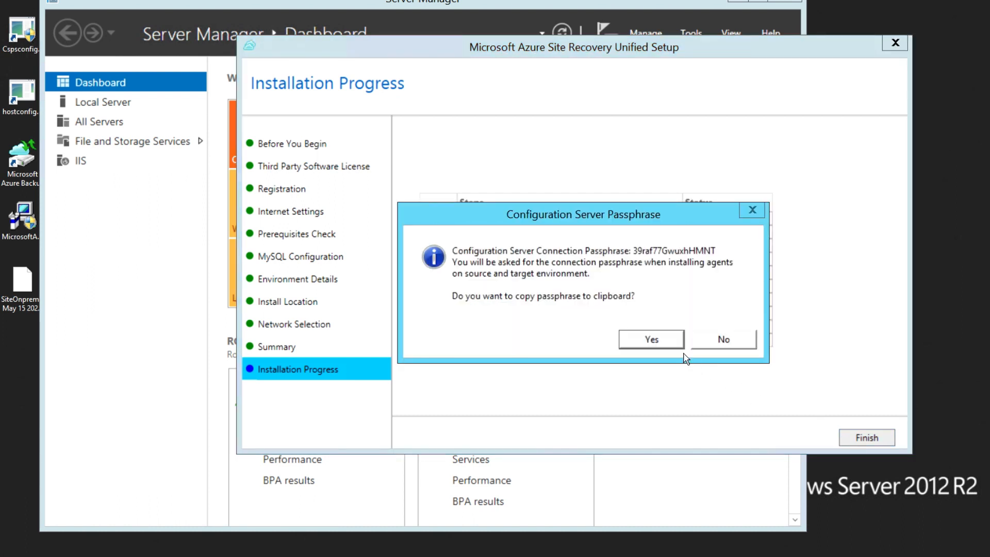
pyautogui.click(641, 339)
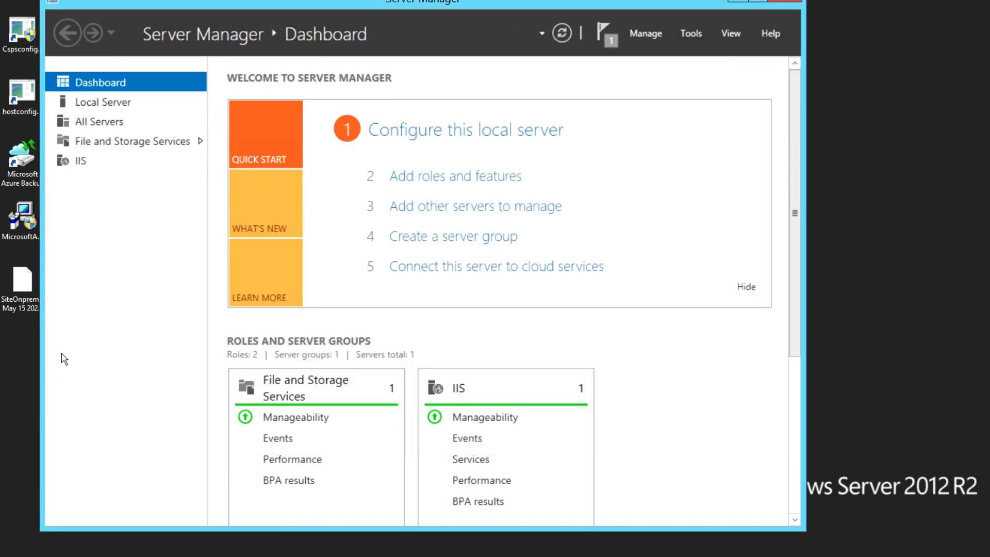
# - Launch Notepad from Command Prompt and paste the passphrase into a new note
pyautogui.rightClick(830, 542)
pyautogui.click(829, 479)
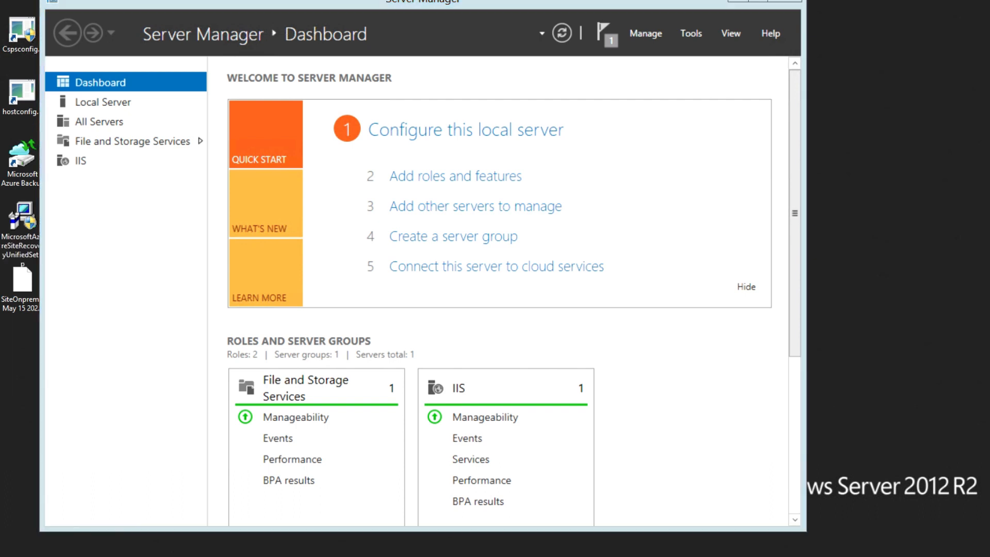
pyautogui.click(212, 556)
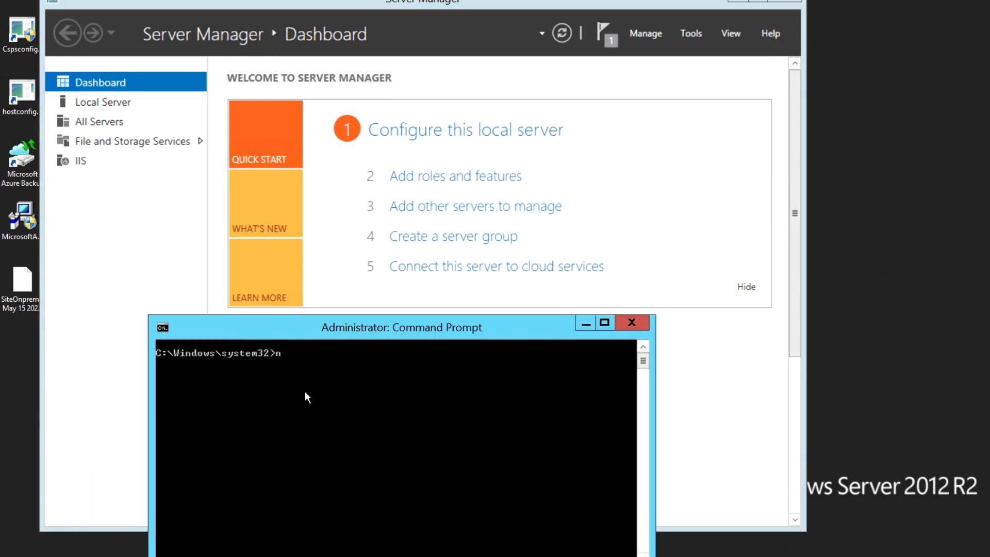
pyautogui.press('Return')
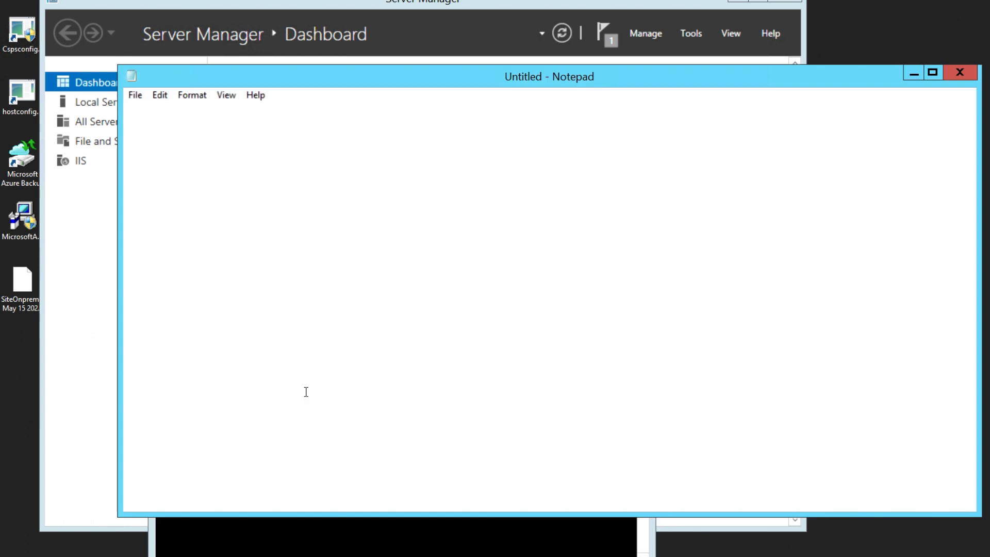
# - Save the note to the Desktop with the file name Passphrase
pyautogui.click(135, 95)
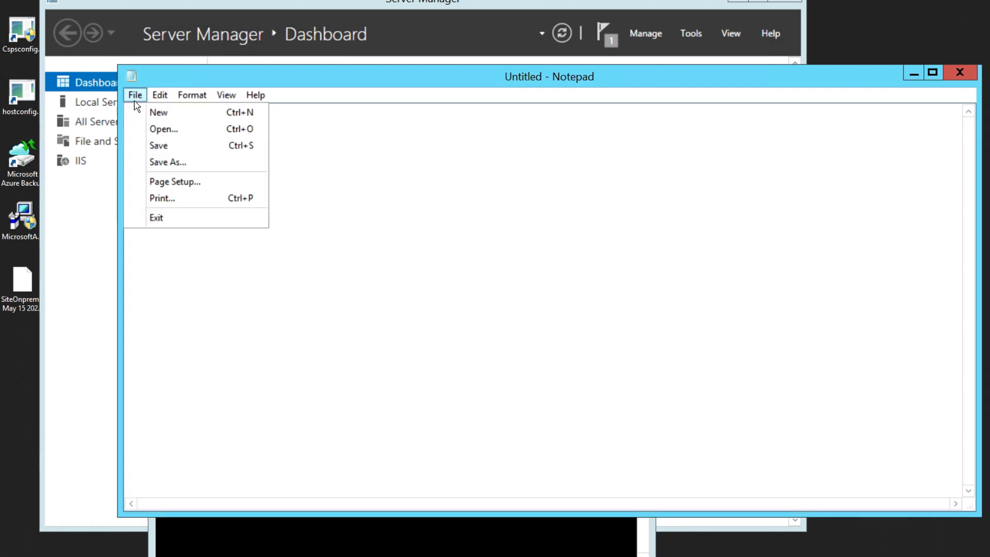
pyautogui.click(156, 167)
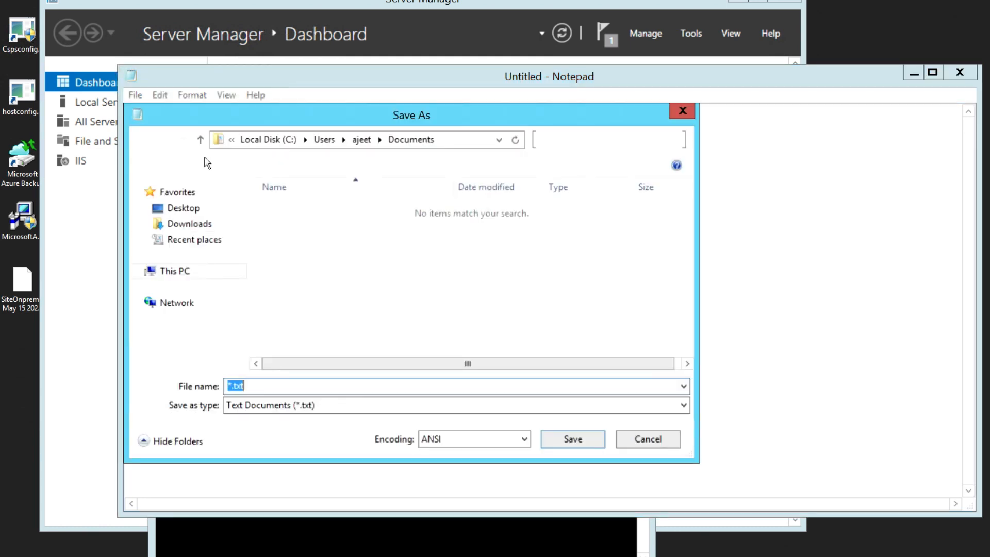
pyautogui.click(200, 210)
pyautogui.click(254, 385)
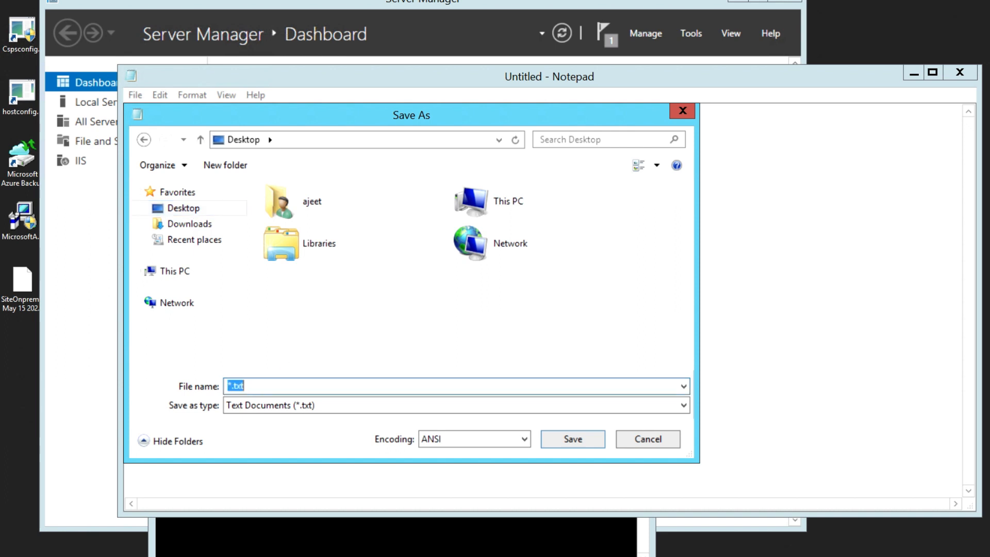
pyautogui.write('Passphrase')
pyautogui.click(574, 440)
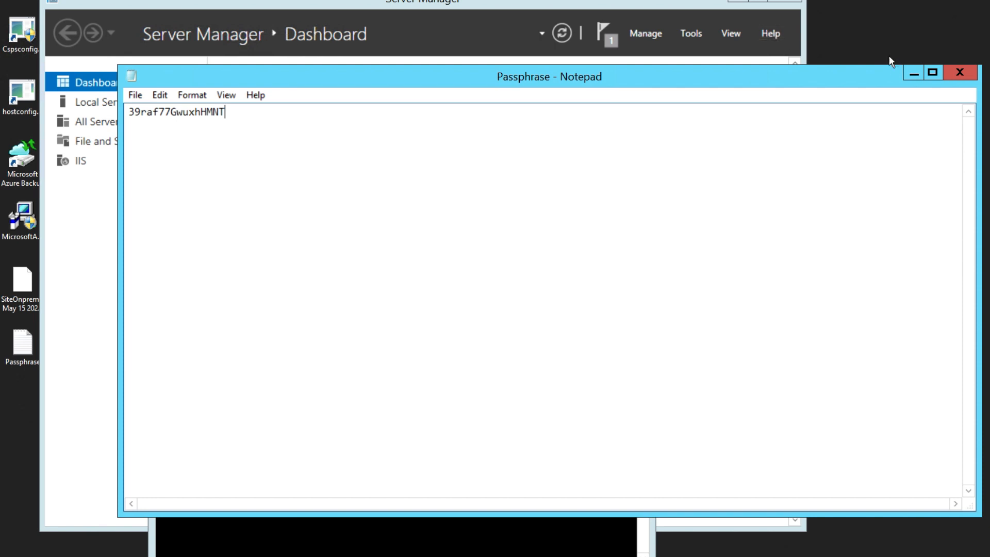
# - Start a new administrator account with the friendly name AzureAKS
pyautogui.click(914, 73)
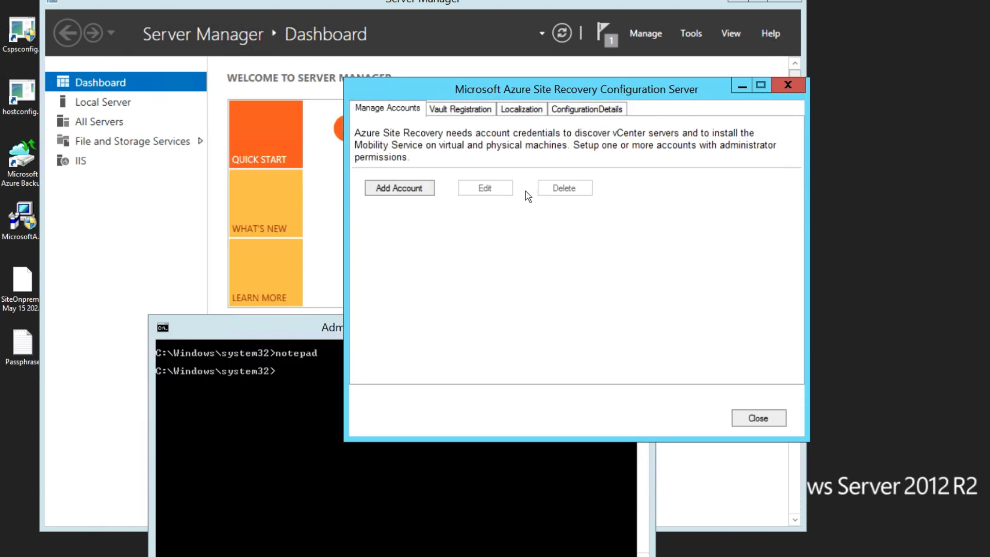
pyautogui.click(427, 194)
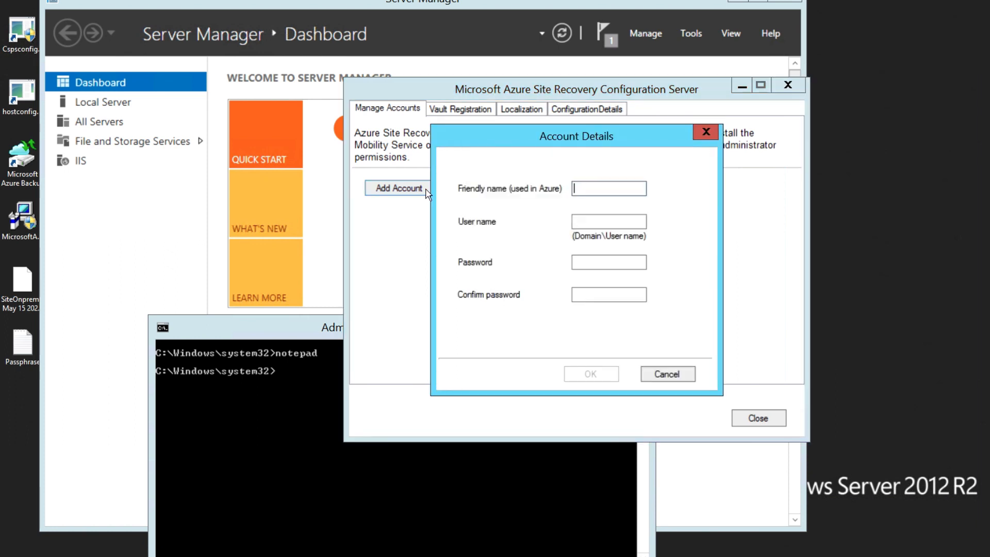
pyautogui.write('Azure')
pyautogui.write('SBM')
pyautogui.press('BackSpace')
pyautogui.press('BackSpace')
pyautogui.press('BackSpace')
pyautogui.write('AKS')
pyautogui.click(616, 220)
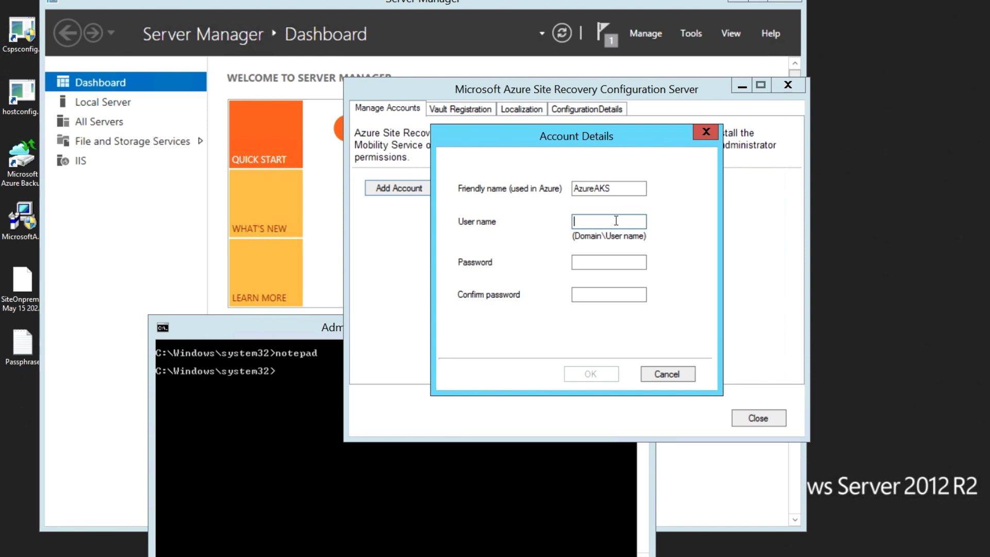
# - Enter the administrator's user name, password and password confirmation
pyautogui.write('Azure')
pyautogui.press('BackSpace')
pyautogui.press('BackSpace')
pyautogui.press('BackSpace')
pyautogui.press('BackSpace')
pyautogui.press('BackSpace')
pyautogui.write('Ajeet')
pyautogui.press('Tab')
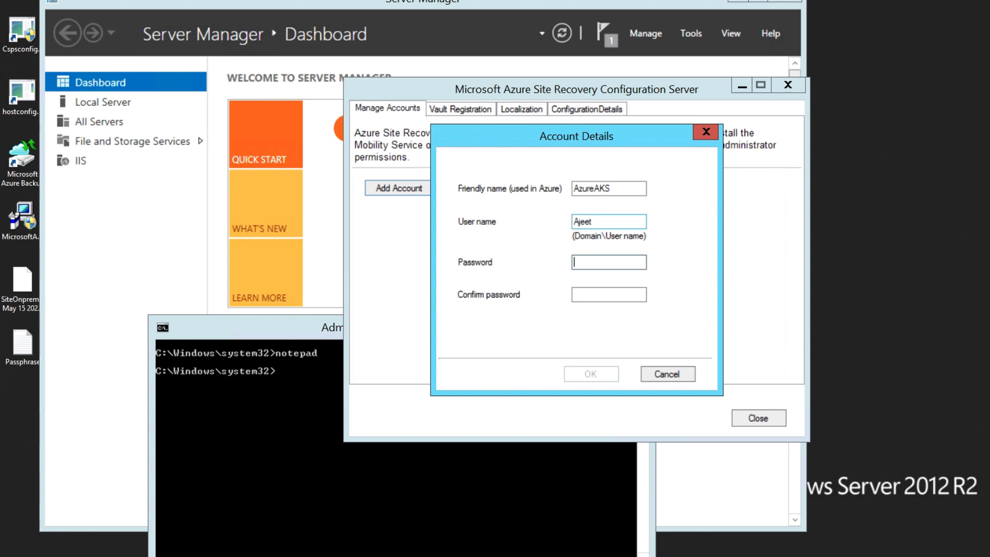
pyautogui.write('*************')
pyautogui.press('Tab')
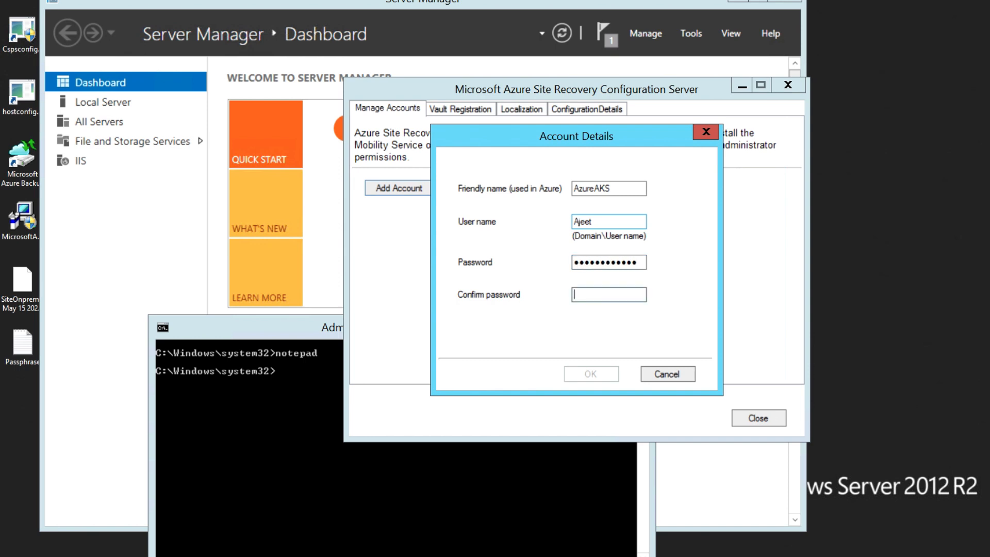
pyautogui.write('***********')
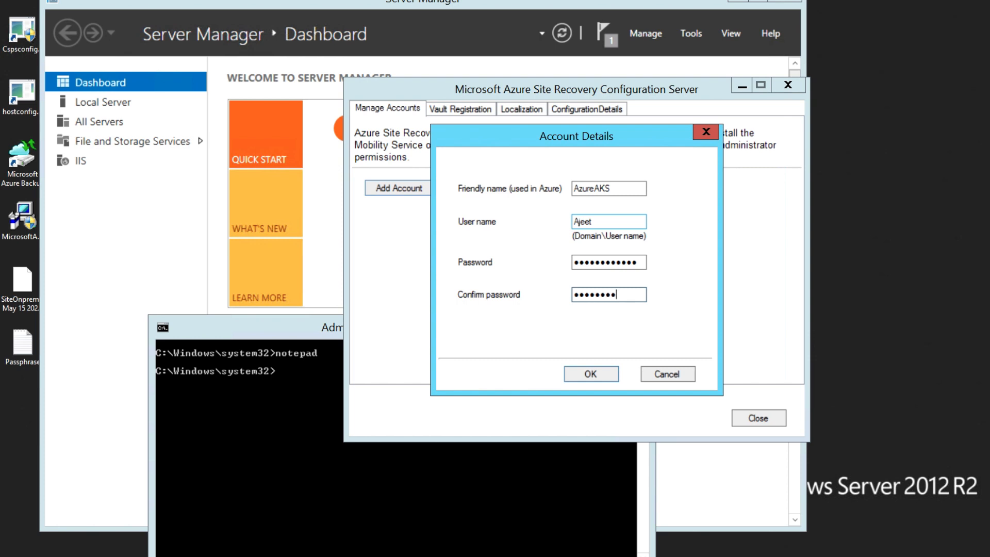
pyautogui.write('**')
# - Check the user name, then save the AzureAKS account and dismiss the confirmation
pyautogui.click(575, 222)
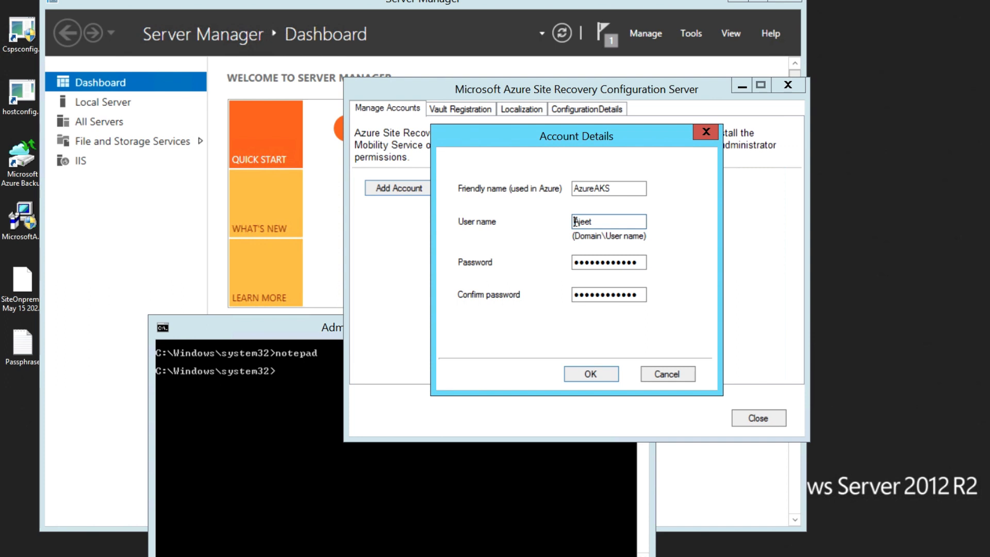
pyautogui.moveTo(575, 222); pyautogui.dragTo(600, 220)
pyautogui.click(600, 220)
pyautogui.click(593, 375)
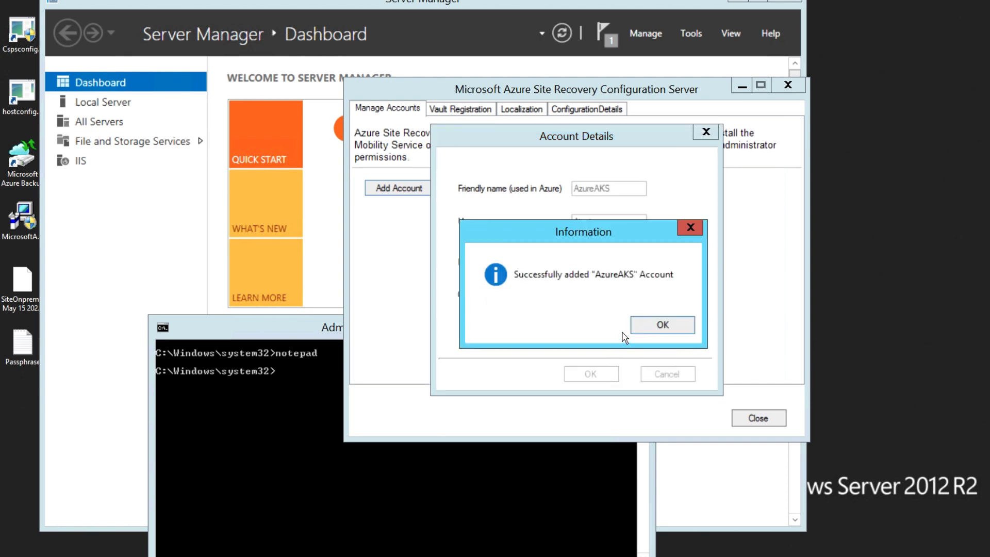
pyautogui.click(650, 332)
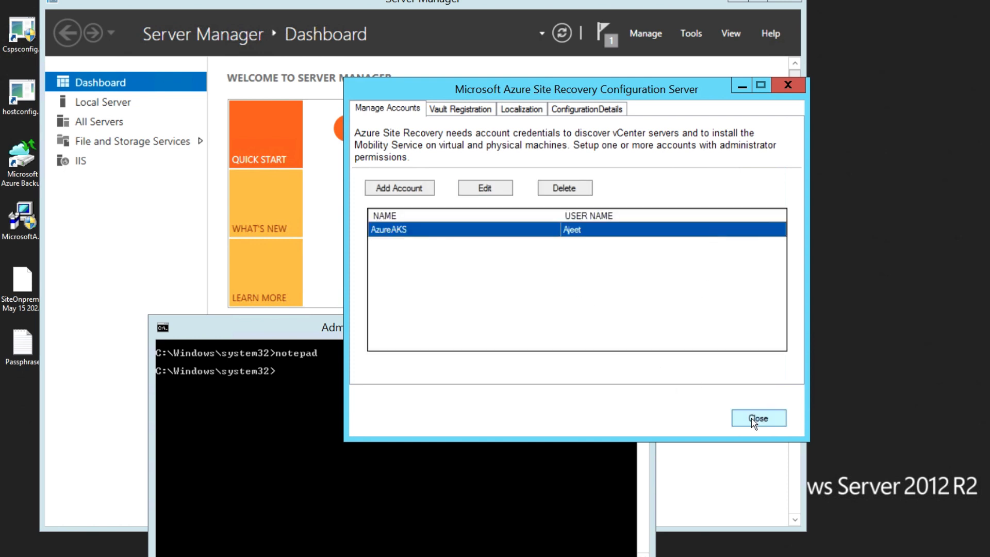
# - Close the configuration server window, ping 192.168.202.135, then telnet to its port 135
pyautogui.click(753, 419)
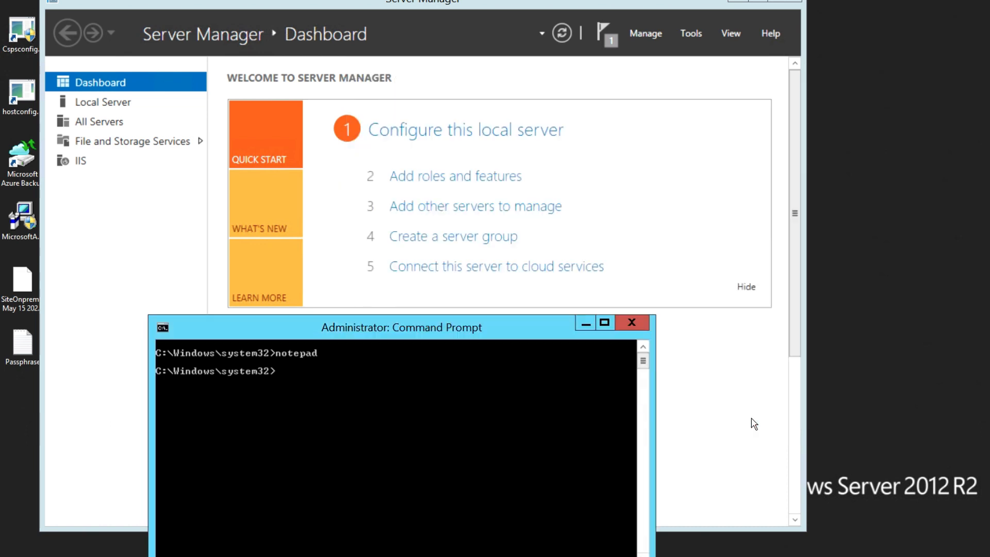
pyautogui.moveTo(378, 330); pyautogui.dragTo(401, 187)
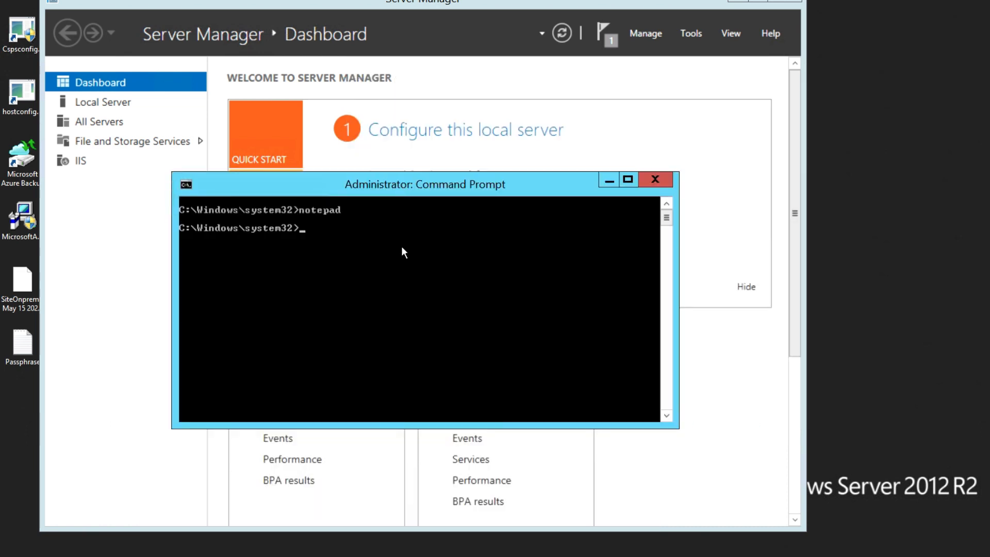
pyautogui.write('ping 192.168.202.')
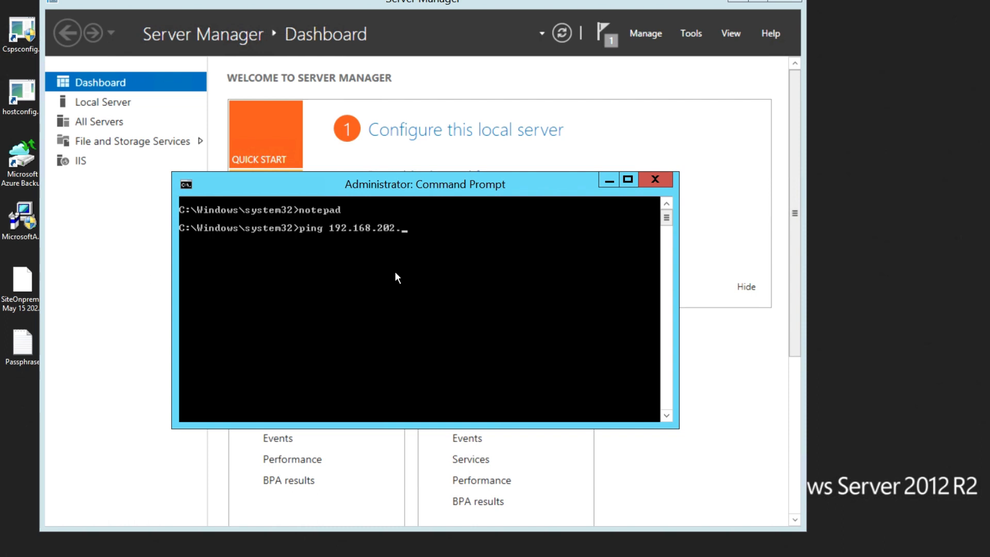
pyautogui.write('135')
pyautogui.press('Return')
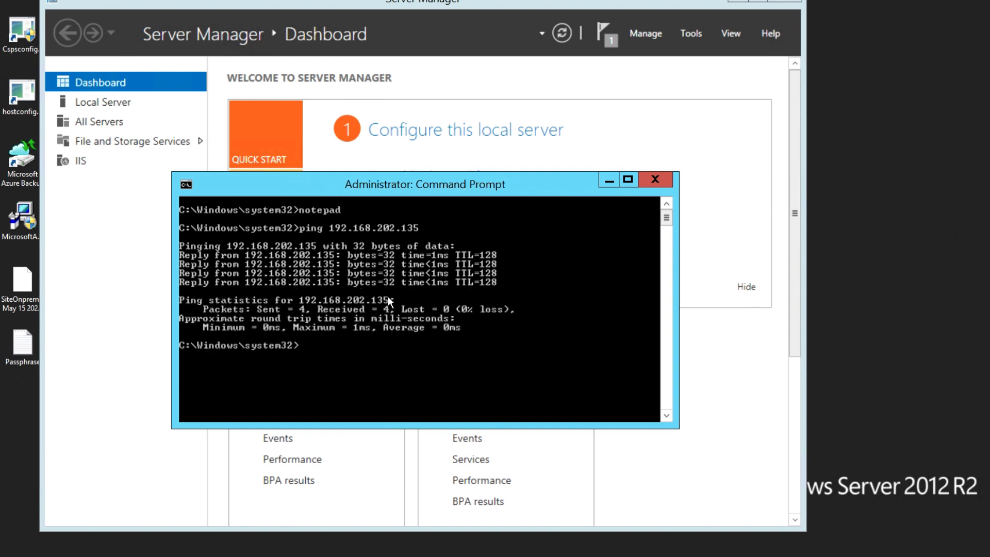
pyautogui.write('telnet 192.168.202')
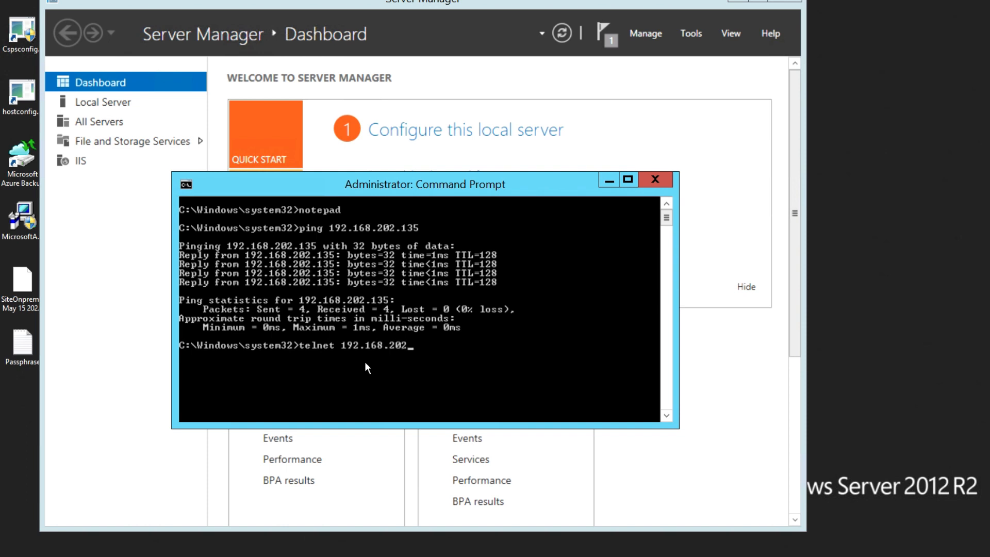
pyautogui.write('.135 135')
pyautogui.press('Return')
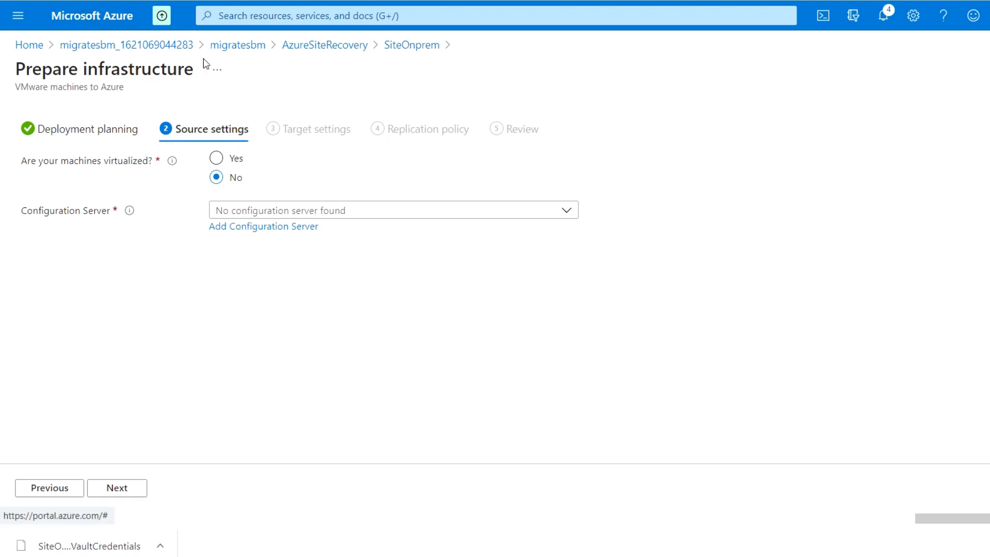
# - Discard the wizard edits and restart Prepare infrastructure from the SiteOnprem vault's Site Recovery page
pyautogui.click(312, 48)
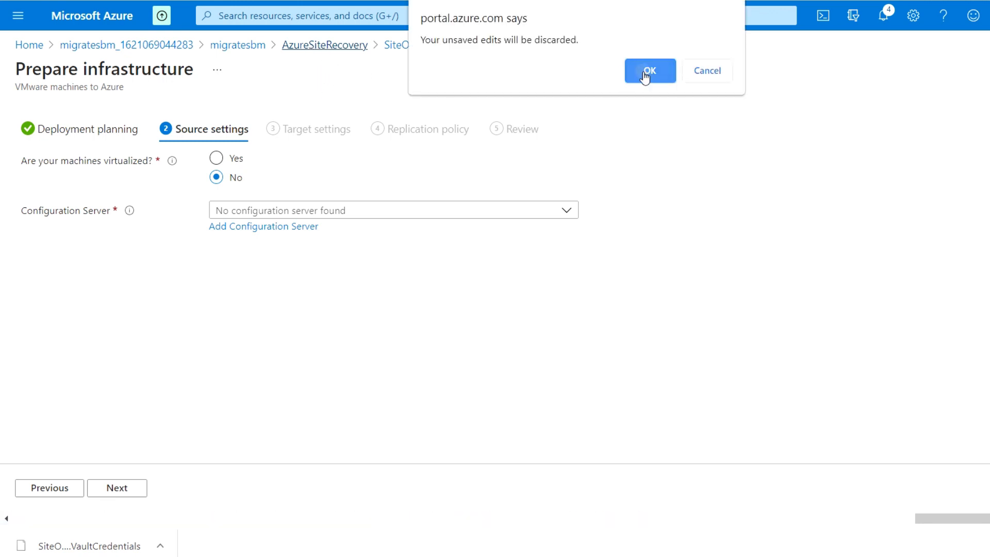
pyautogui.click(652, 65)
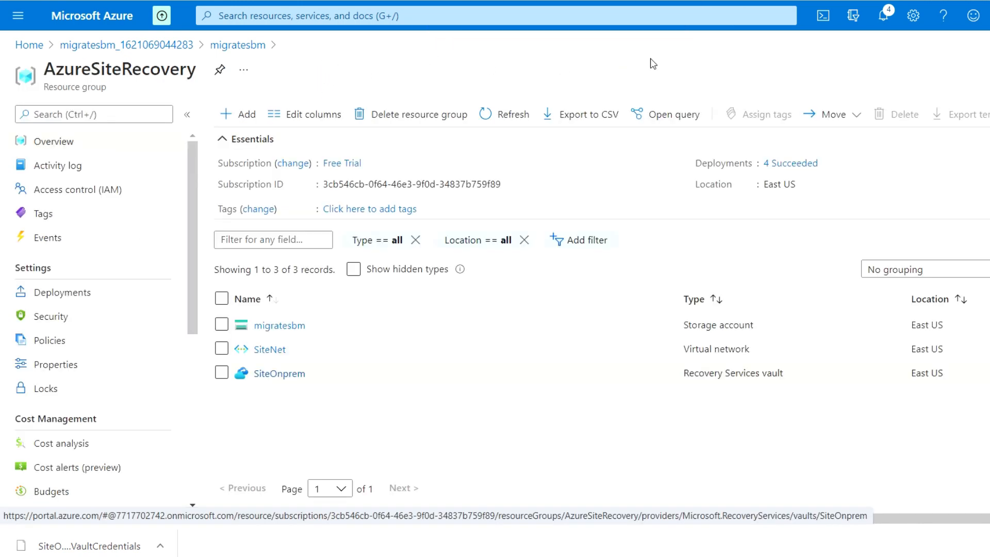
pyautogui.click(289, 375)
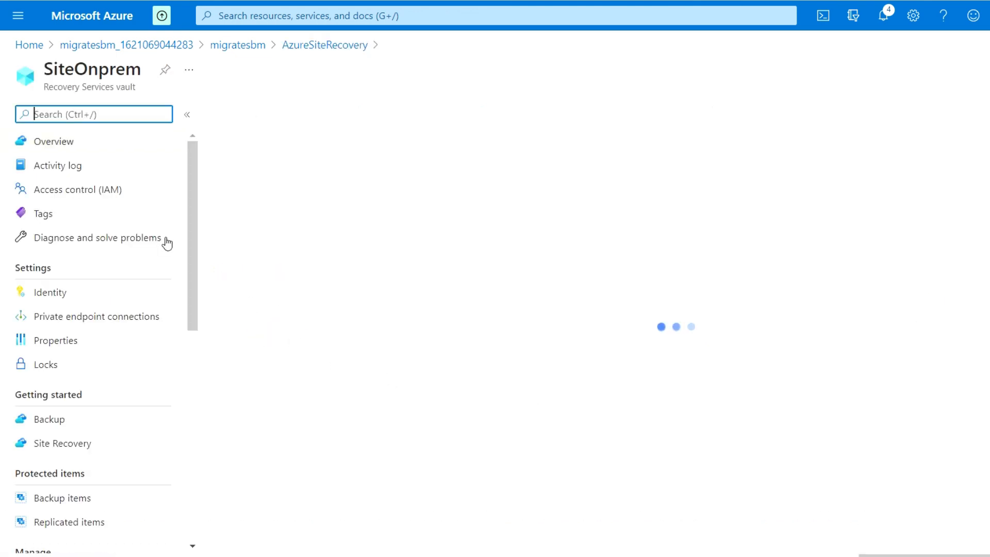
pyautogui.click(72, 444)
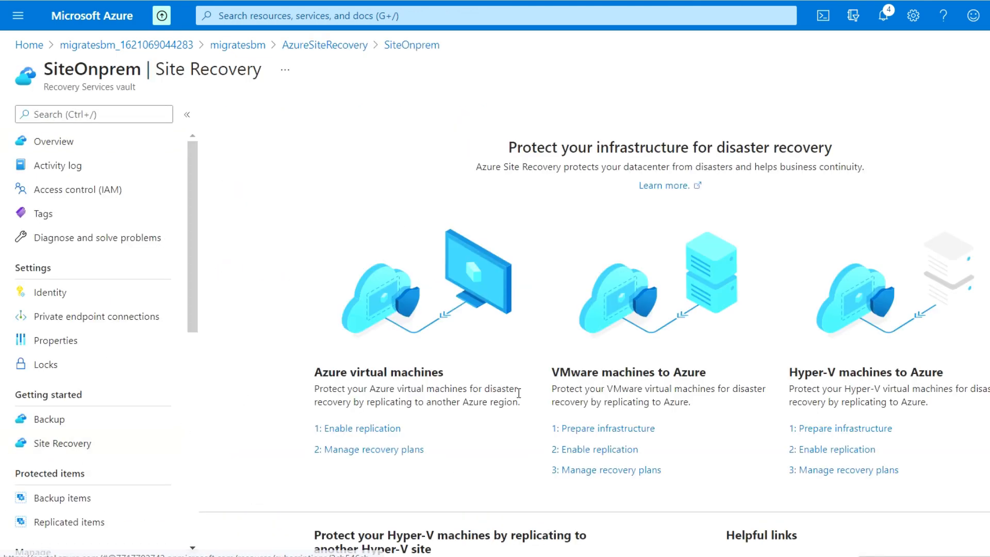
pyautogui.click(583, 428)
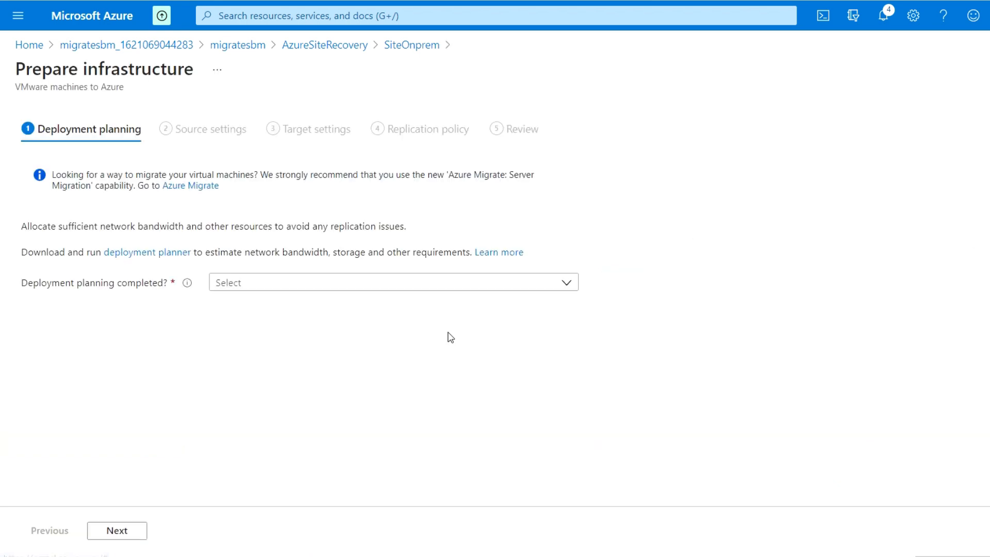
# - Defer deployment planning, choose not virtualized with Server1, and advance to Target settings
pyautogui.click(351, 282)
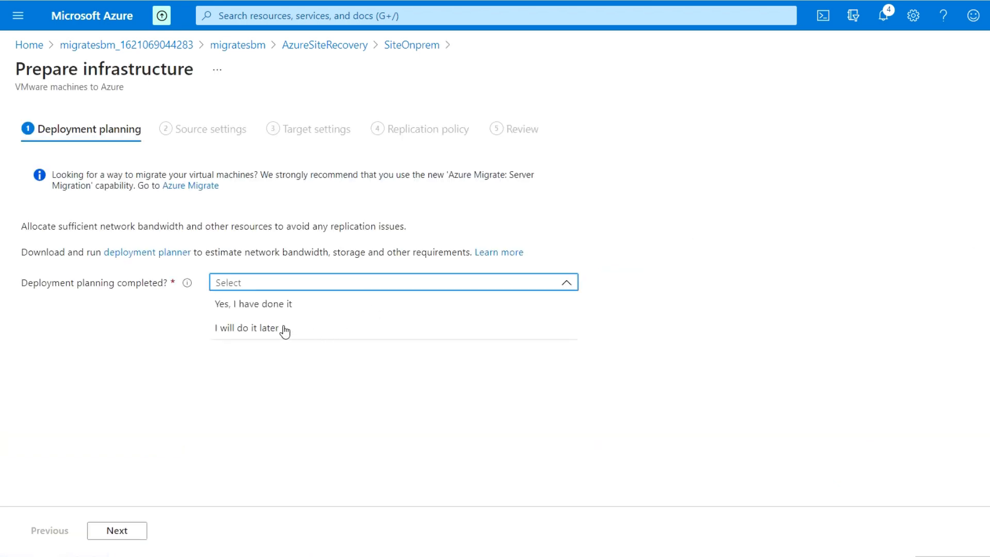
pyautogui.click(285, 330)
pyautogui.click(133, 529)
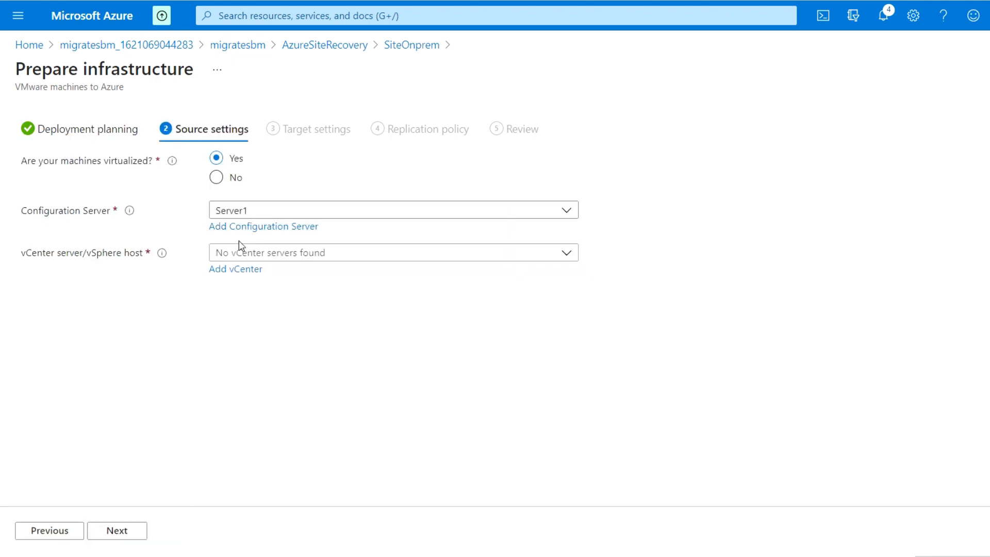
pyautogui.click(279, 213)
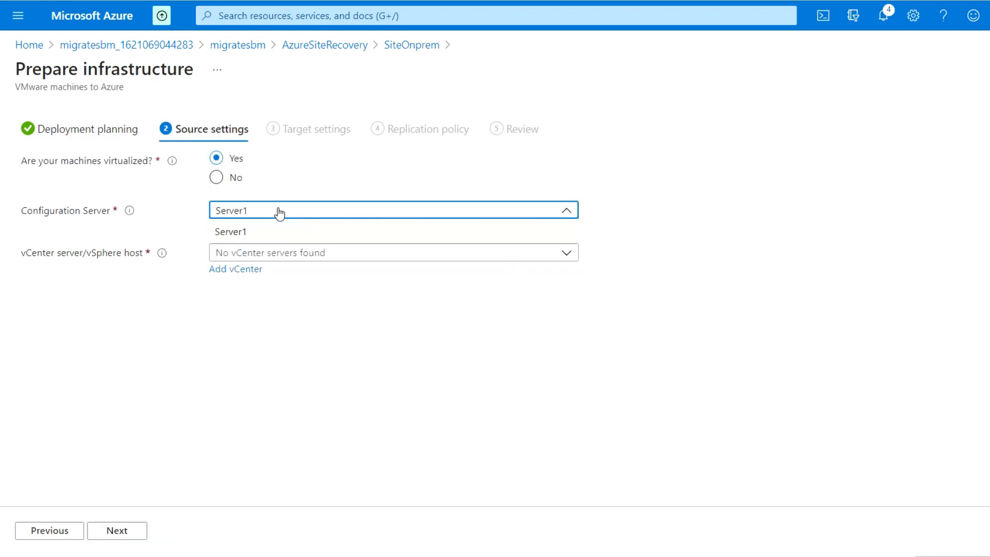
pyautogui.click(238, 181)
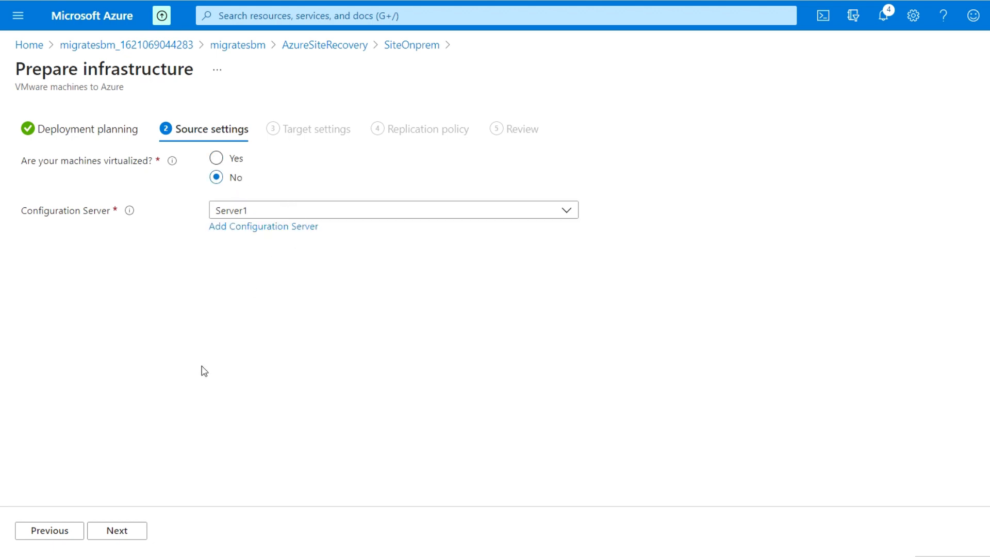
pyautogui.click(139, 539)
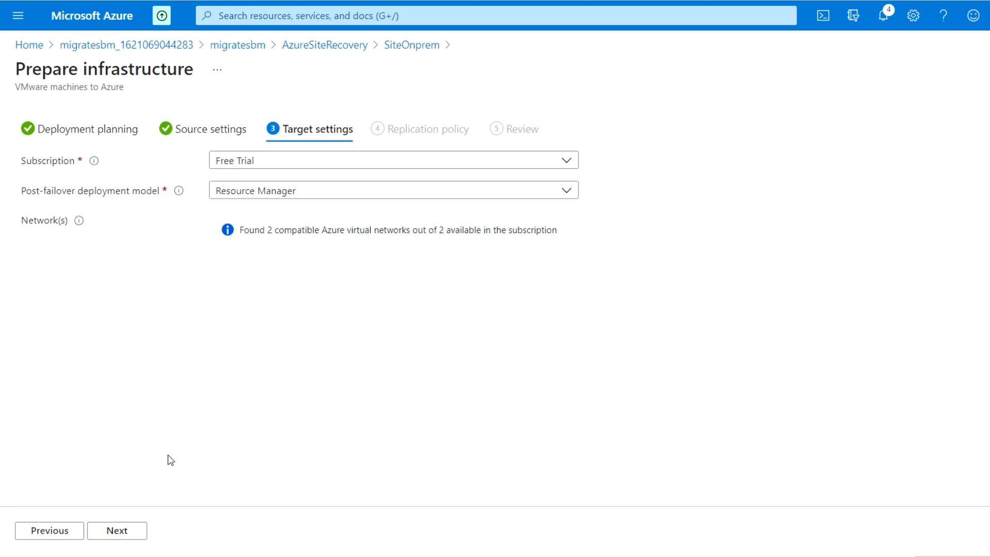
# - Choose Resource Manager as the post-failover deployment model and continue to Replication policy
pyautogui.click(284, 194)
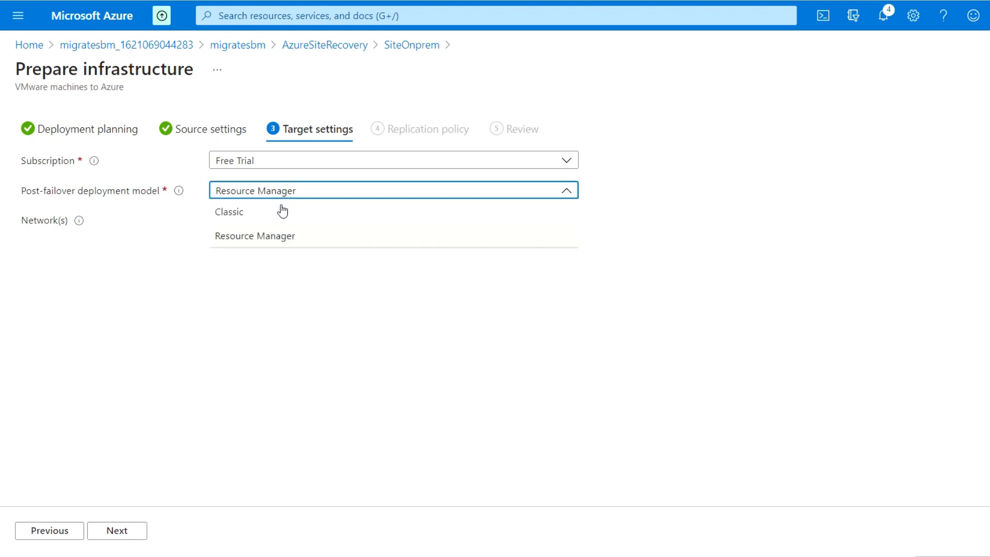
pyautogui.click(266, 240)
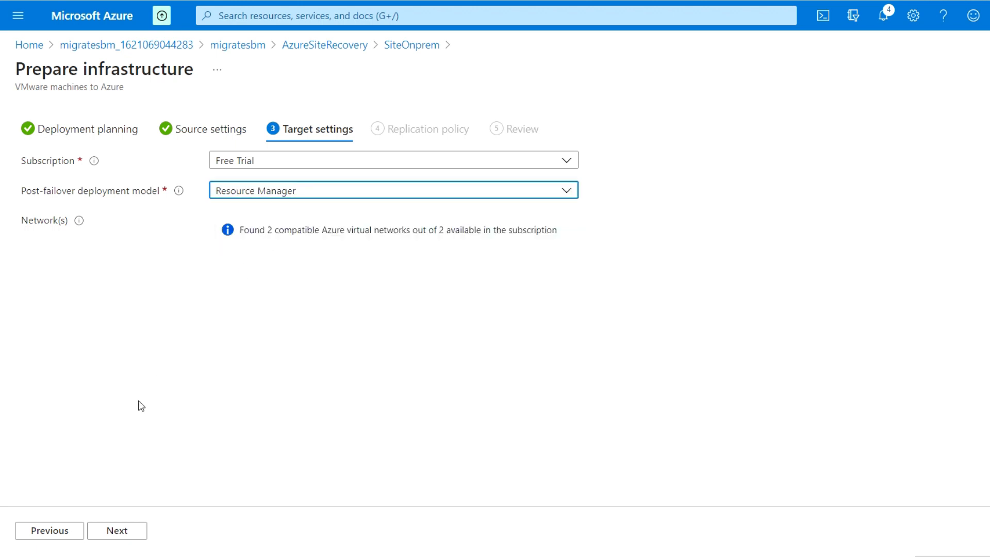
pyautogui.click(120, 536)
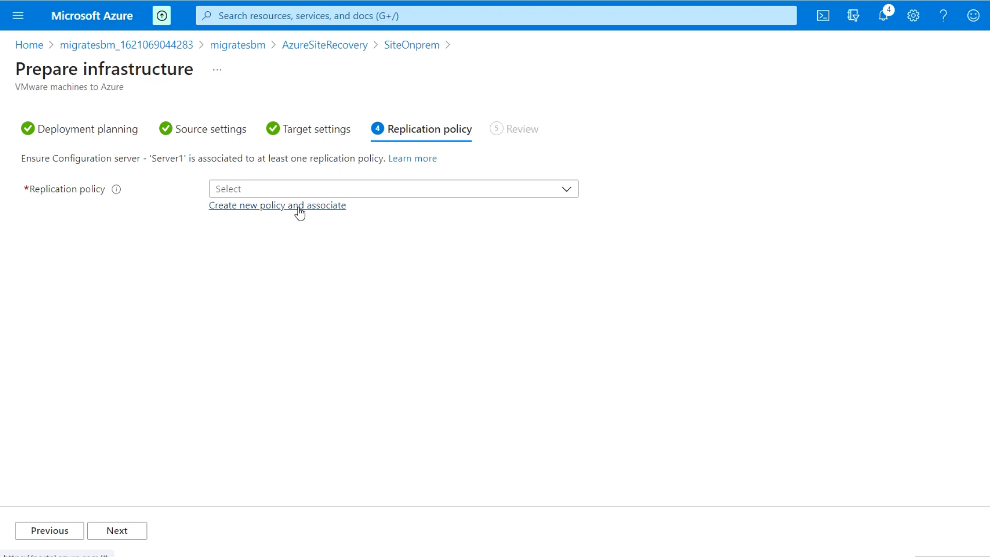
# - Create a policy named 'Replication Policy' with default settings and associate it with Server1
pyautogui.click(326, 192)
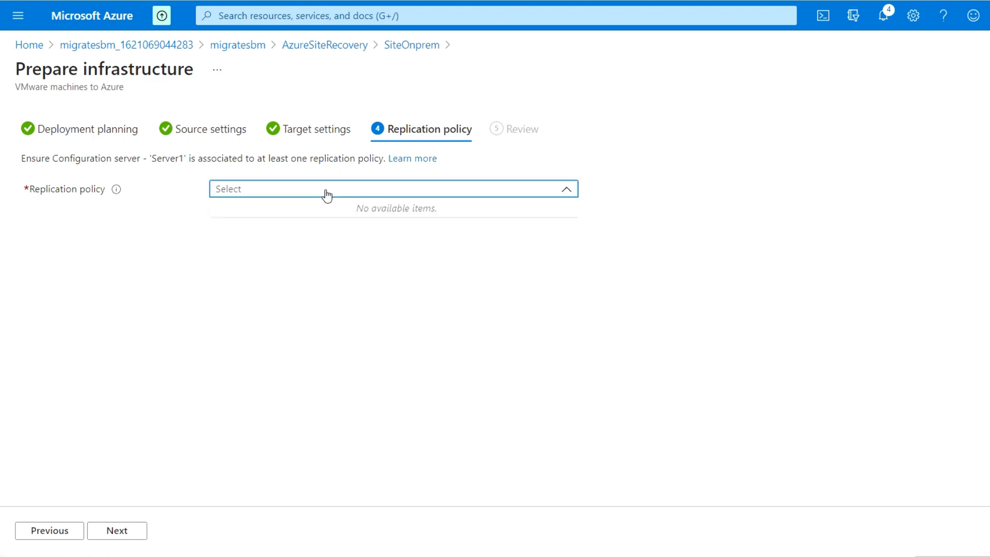
pyautogui.click(326, 195)
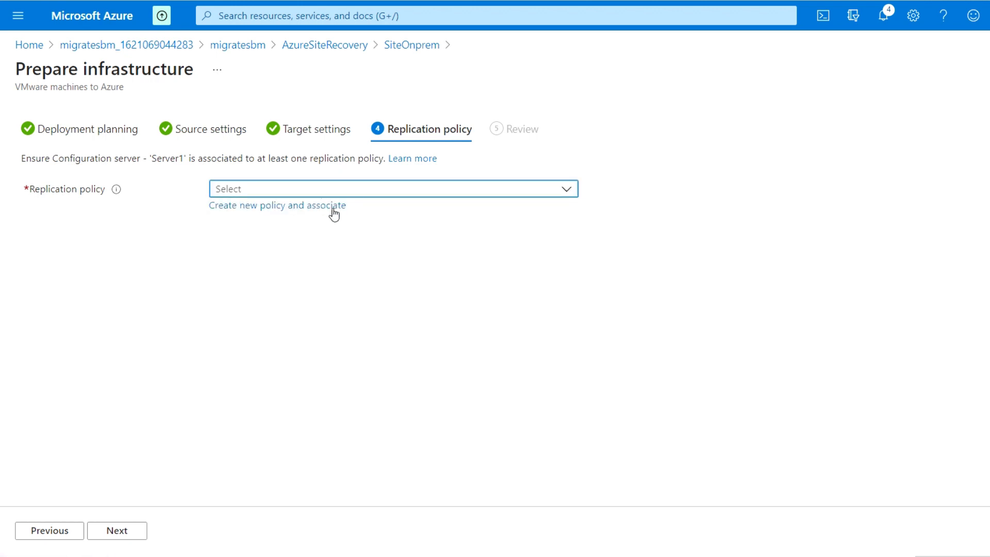
pyautogui.click(323, 206)
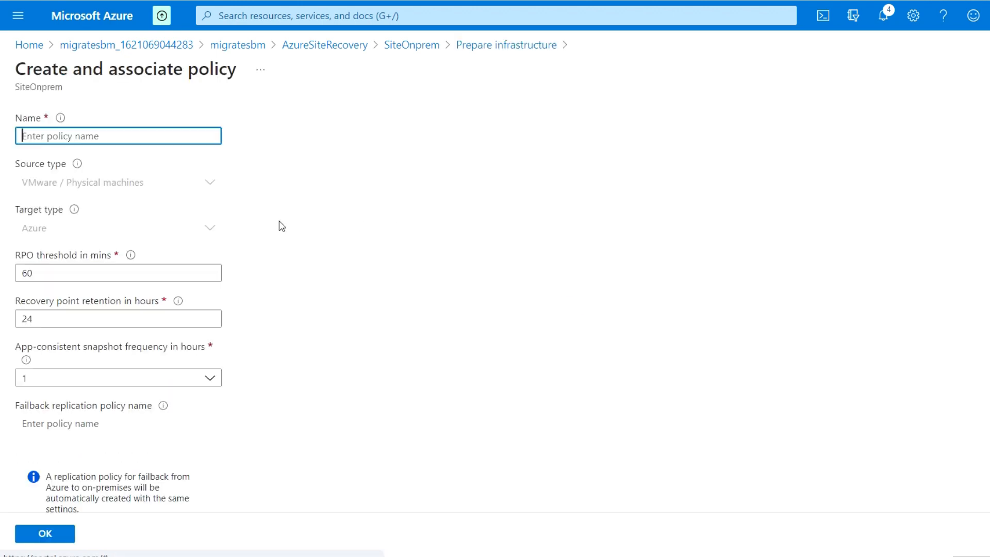
pyautogui.click(128, 140)
pyautogui.write('Repl')
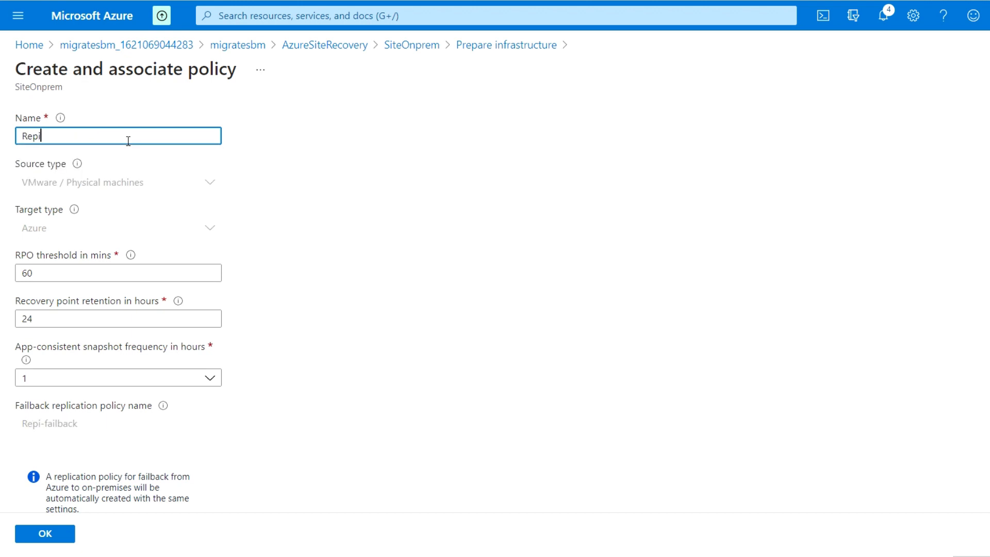
pyautogui.press('BackSpace')
pyautogui.write('lication POlicy')
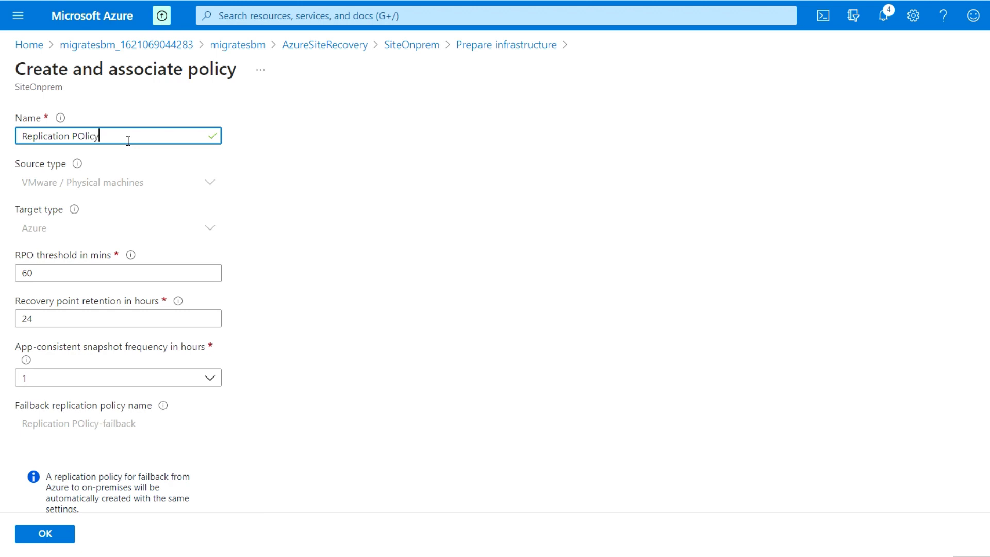
pyautogui.press('BackSpace')
pyautogui.press('BackSpace')
pyautogui.press('BackSpace')
pyautogui.press('BackSpace')
pyautogui.press('BackSpace')
pyautogui.write('olicy')
pyautogui.scroll(-2, 95, 442)
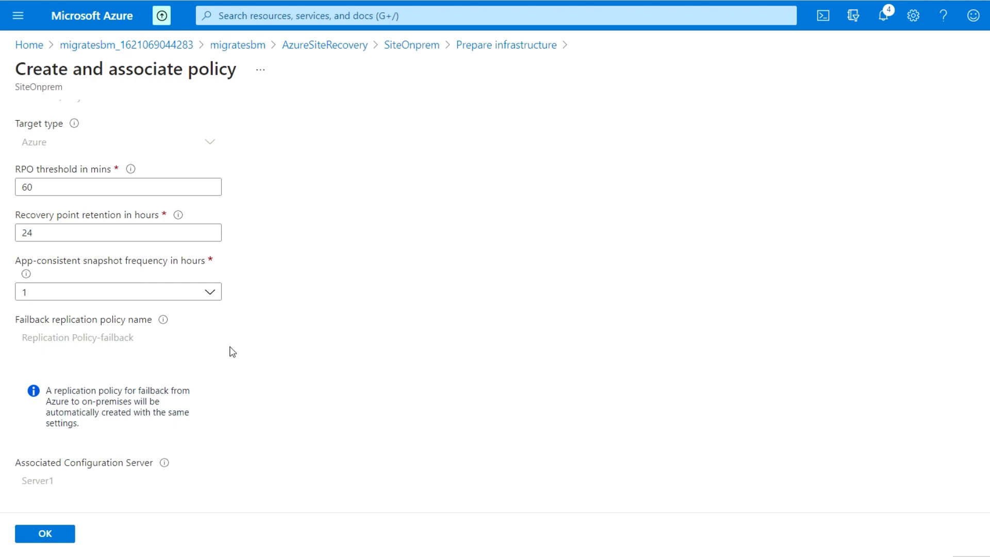
pyautogui.click(46, 535)
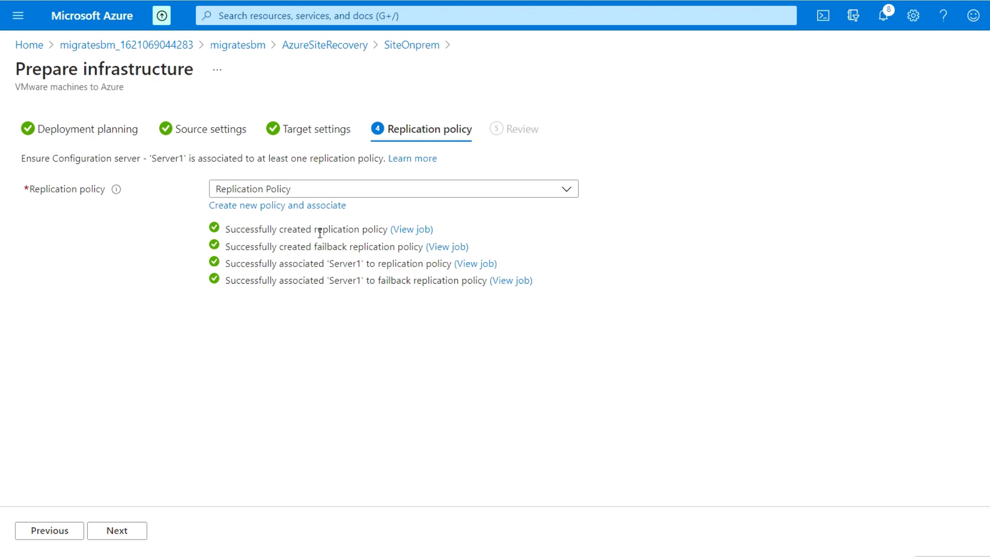
# - Review the policy and Server1 association messages, then submit Prepare from the Review tab
pyautogui.moveTo(316, 231); pyautogui.dragTo(389, 227)
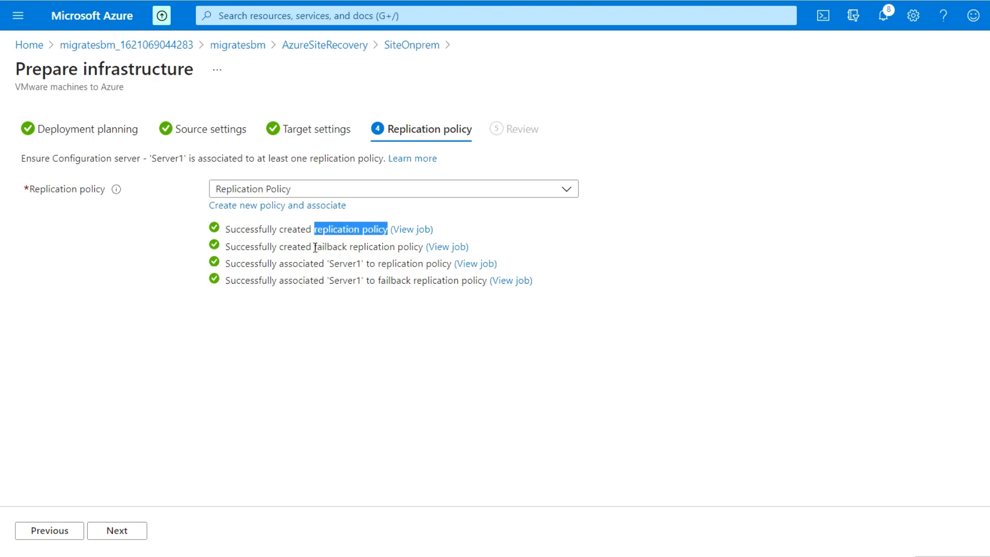
pyautogui.doubleClick(344, 247)
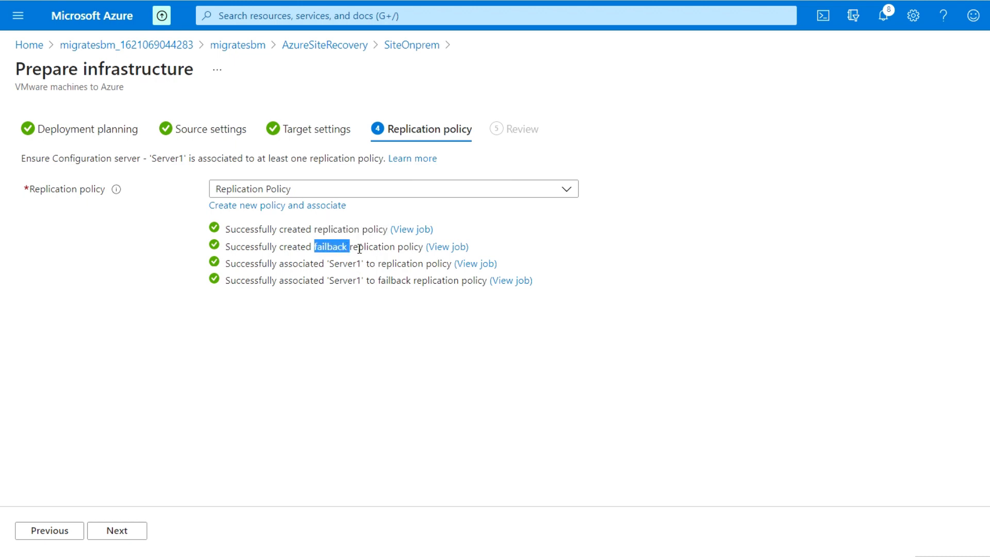
pyautogui.moveTo(256, 267); pyautogui.dragTo(398, 280)
pyautogui.click(399, 280)
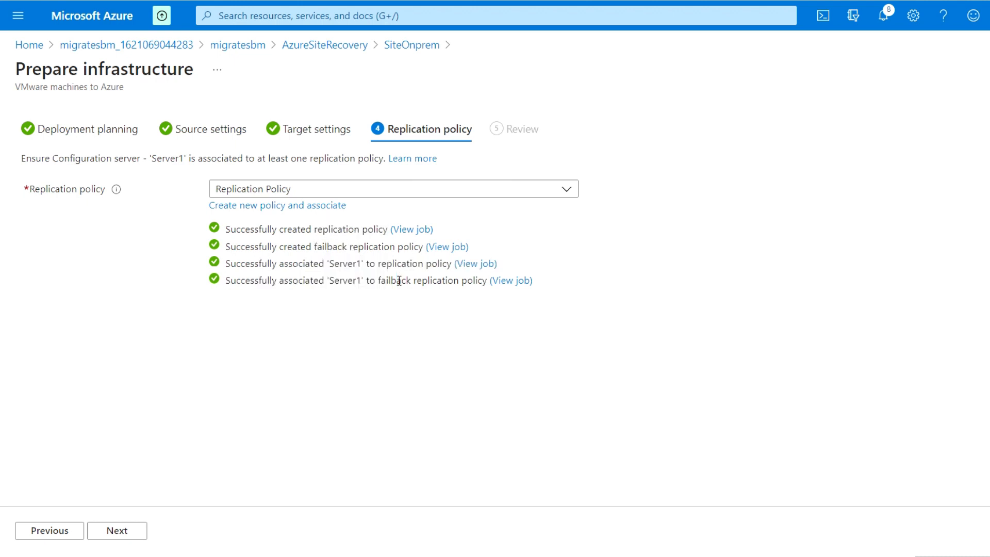
pyautogui.doubleClick(345, 264)
pyautogui.click(122, 533)
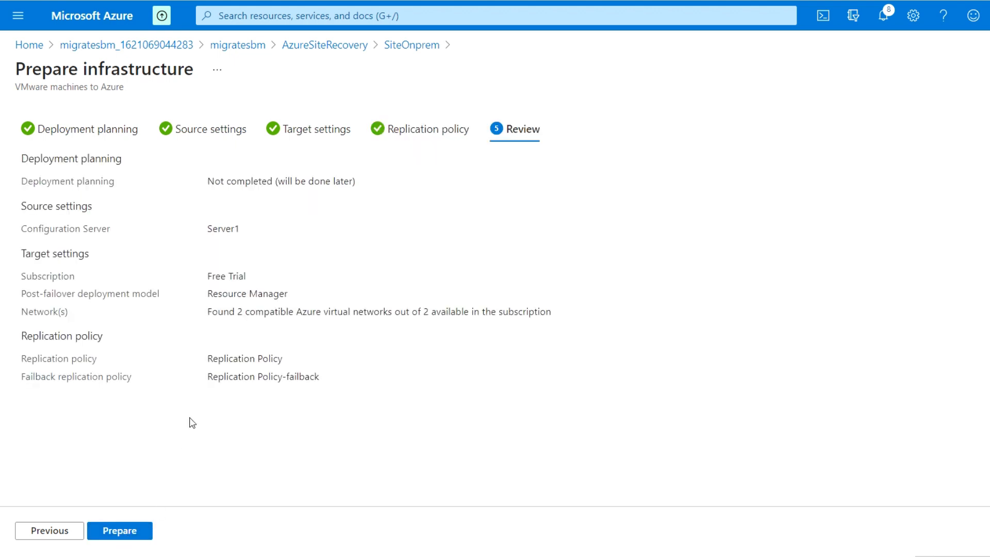
pyautogui.moveTo(21, 158); pyautogui.dragTo(292, 356)
pyautogui.click(305, 358)
pyautogui.click(130, 534)
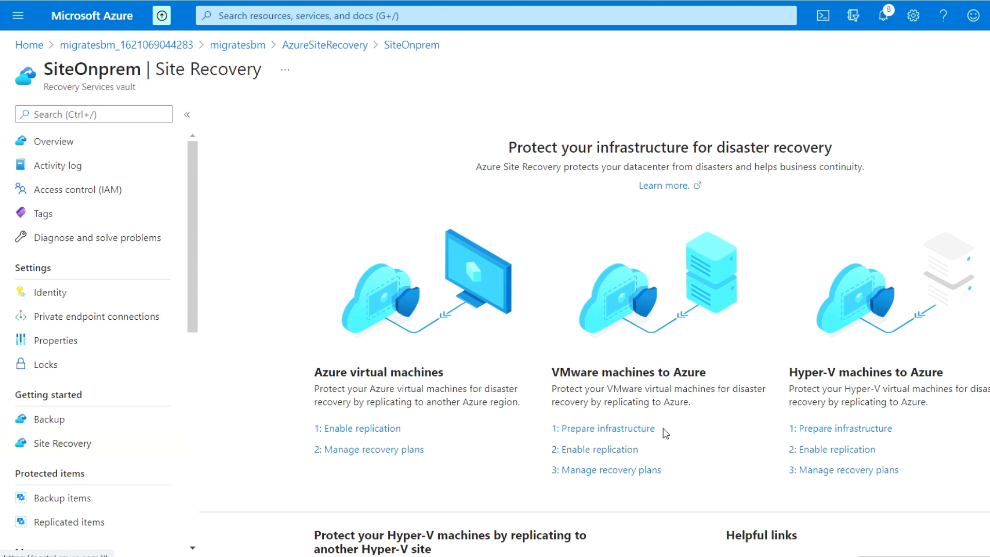
# - Set the replication source to Server1 with machine type Physical Machines
pyautogui.click(618, 457)
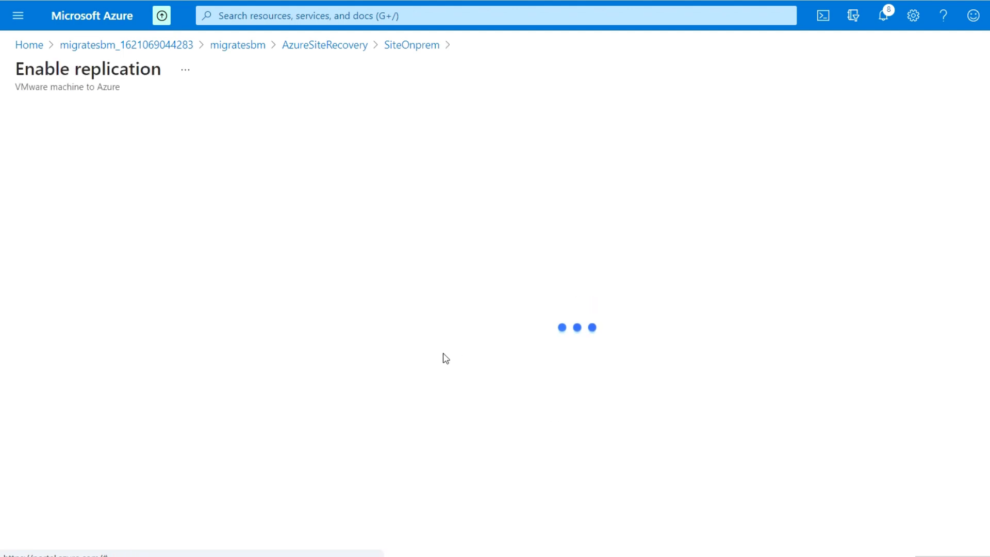
pyautogui.click(254, 227)
pyautogui.click(254, 248)
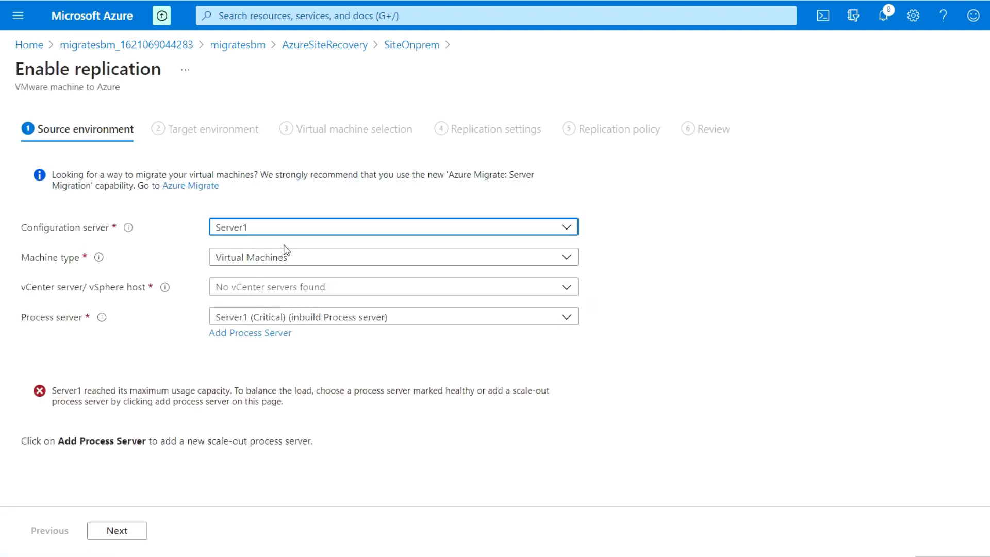
pyautogui.click(306, 256)
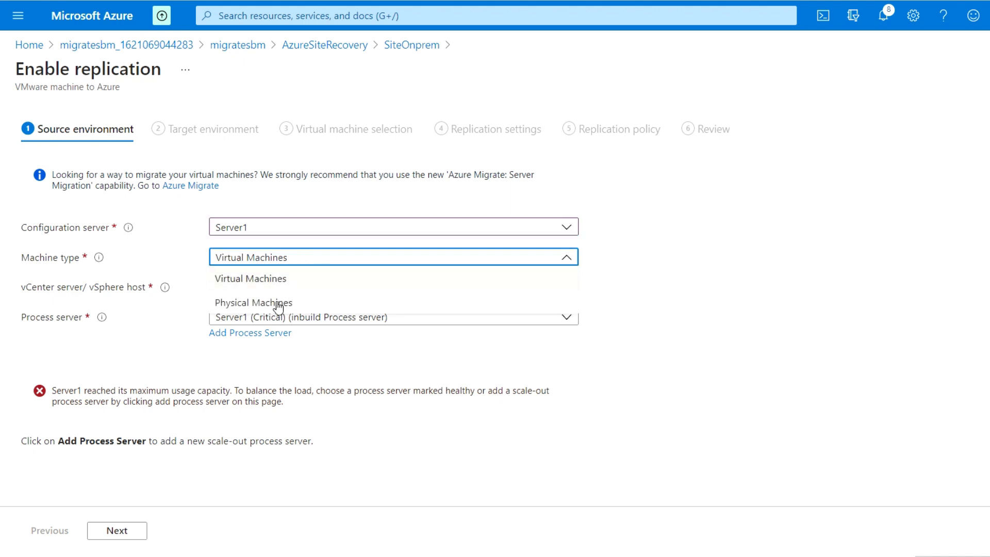
pyautogui.click(249, 303)
pyautogui.click(253, 303)
pyautogui.click(938, 111)
pyautogui.click(929, 156)
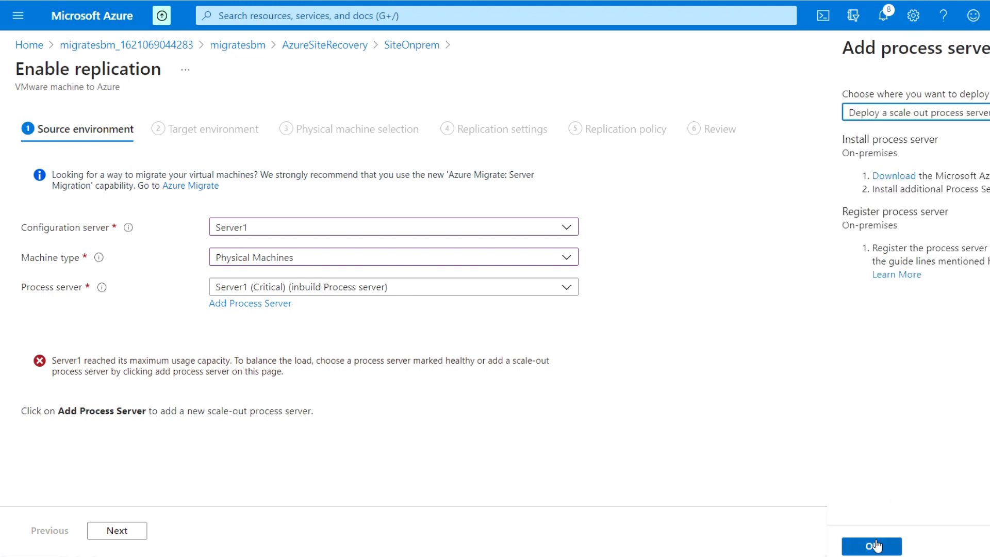
pyautogui.click(875, 545)
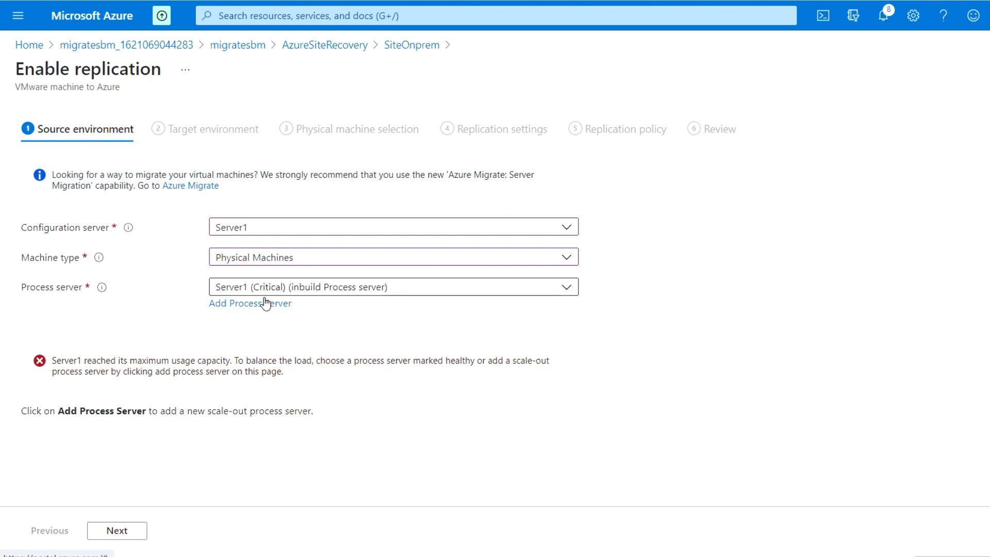
pyautogui.click(133, 532)
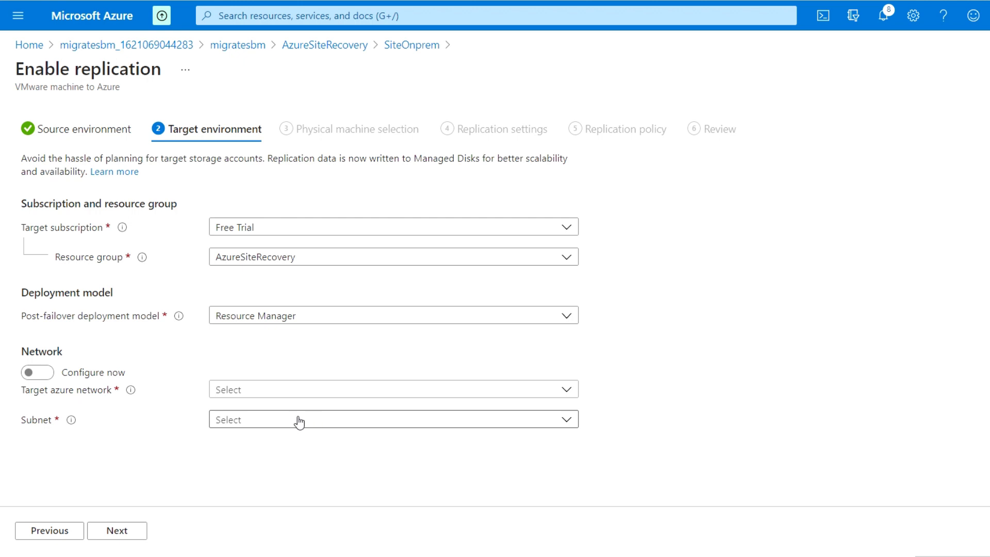
# - Choose SiteNet as the target Azure network and continue to physical machine selection
pyautogui.click(258, 392)
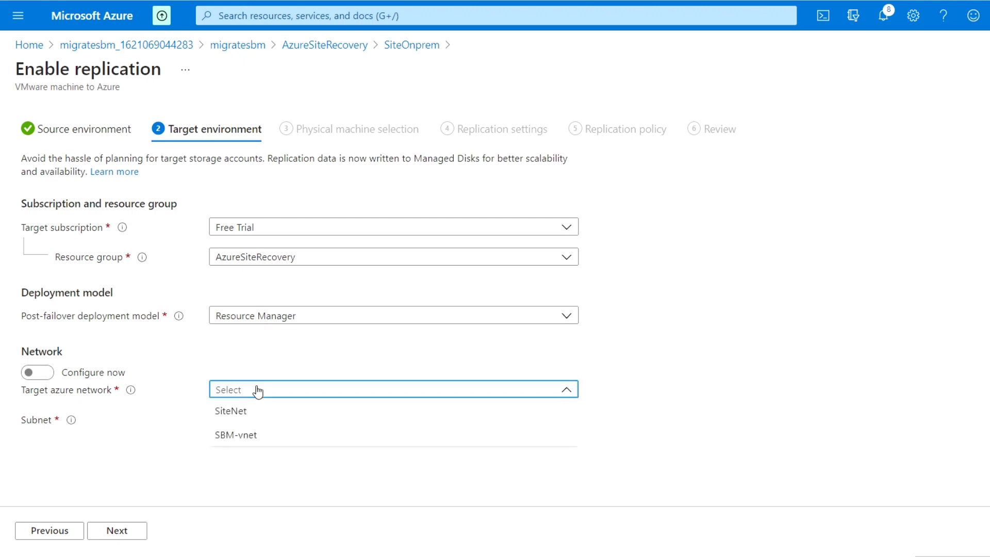
pyautogui.click(231, 411)
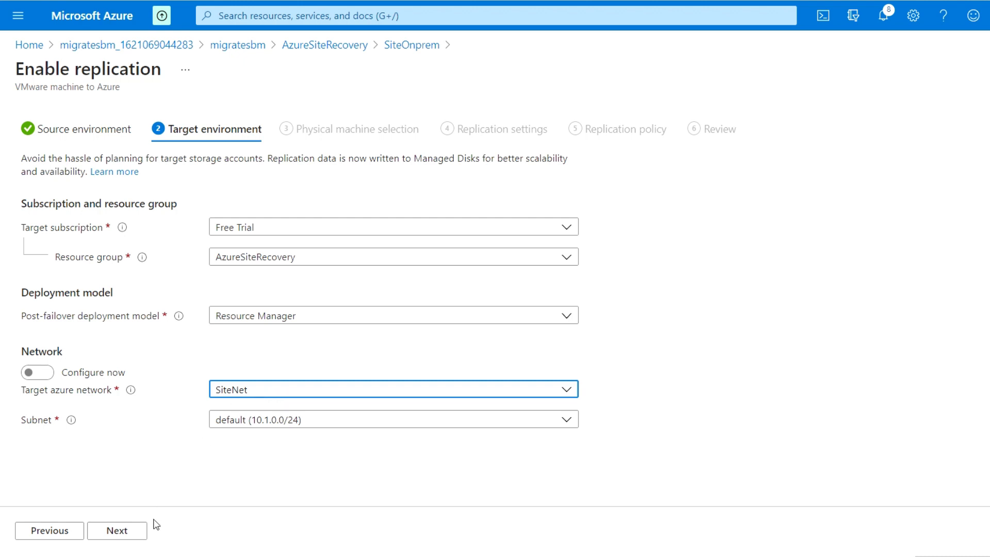
pyautogui.click(137, 533)
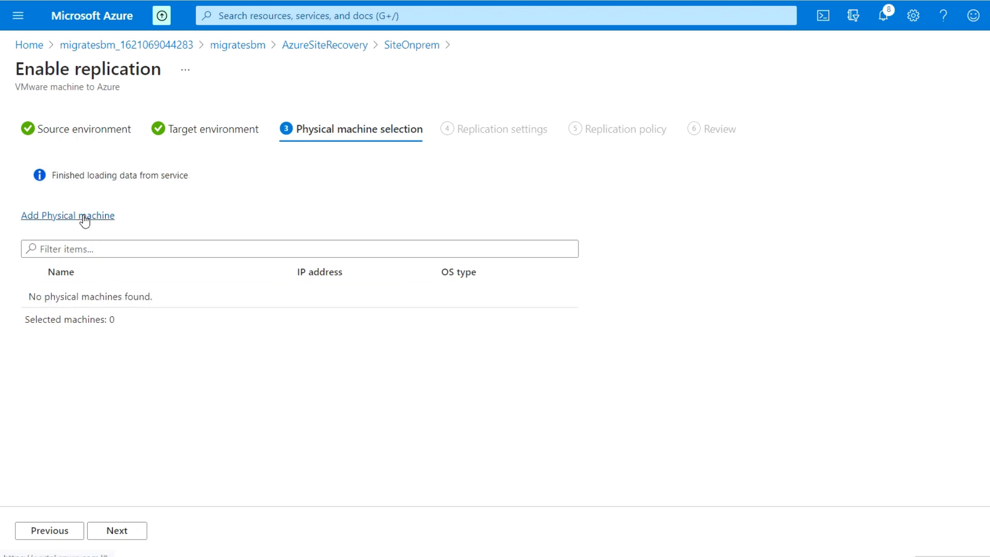
pyautogui.click(84, 219)
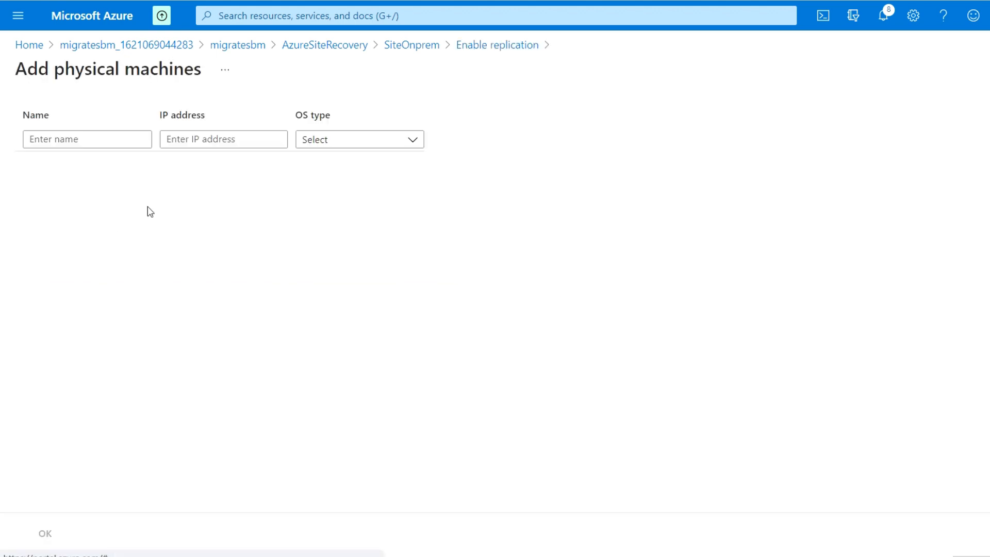
# - Paste Server2 as the machine name and copy its IP 192.168.202.135 from Notepad
pyautogui.hotkey('alt', 'Tab')
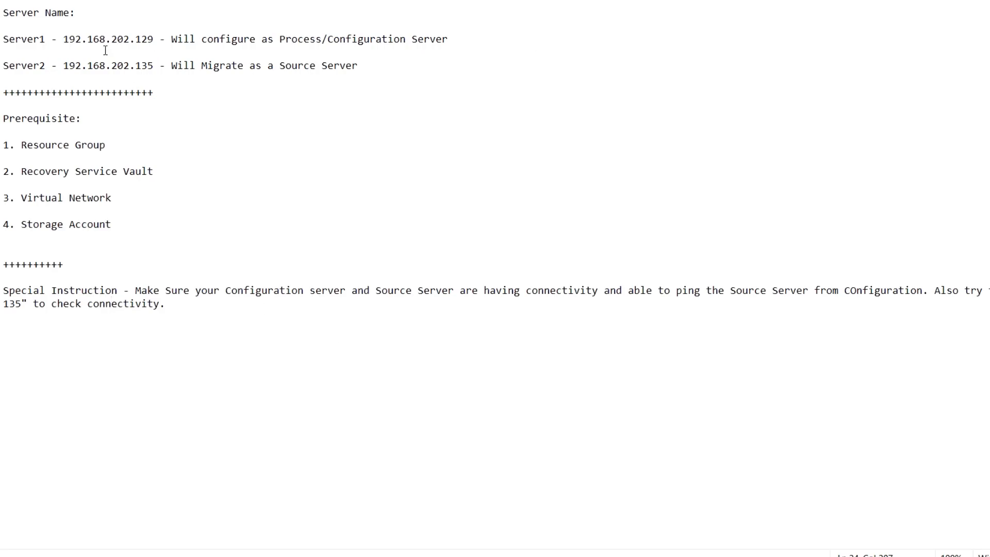
pyautogui.moveTo(48, 67); pyautogui.dragTo(2, 68)
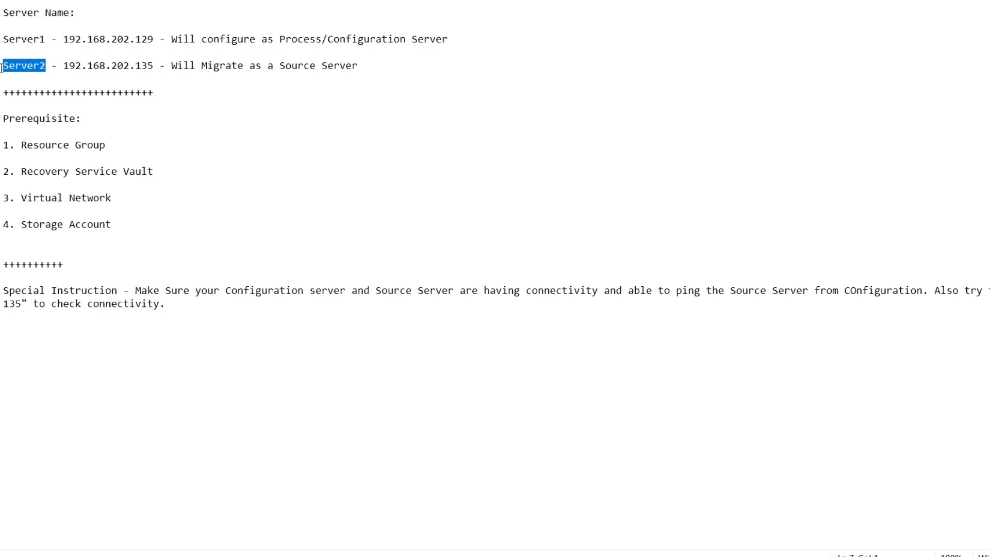
pyautogui.hotkey('ctrl', 'c')
pyautogui.hotkey('alt', 'Tab')
pyautogui.click(118, 140)
pyautogui.hotkey('ctrl', 'v')
pyautogui.hotkey('alt', 'Tab')
pyautogui.moveTo(154, 67); pyautogui.dragTo(64, 68)
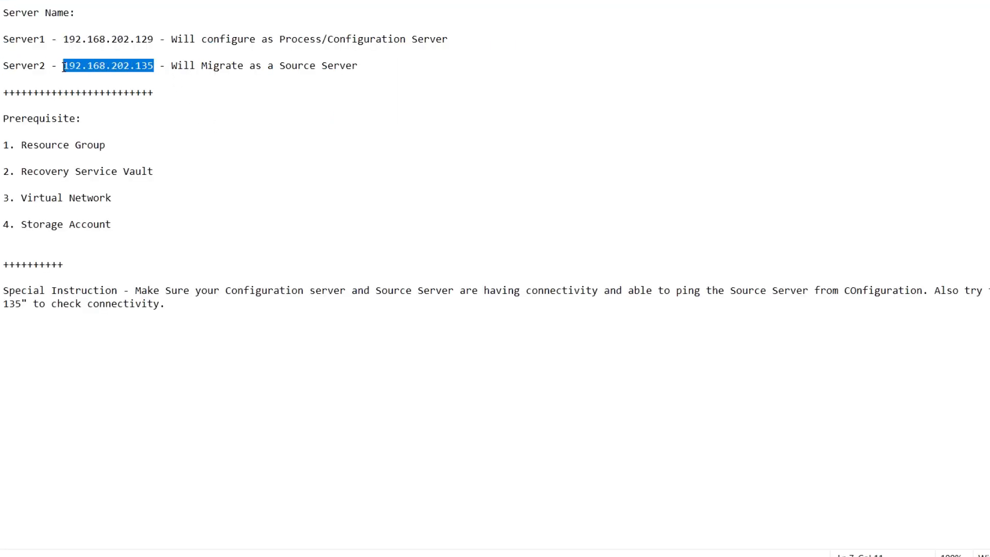
pyautogui.hotkey('ctrl', 'c')
pyautogui.hotkey('alt', 'Tab')
pyautogui.click(247, 137)
# - Paste the IP address, set OS type to Windows, and add Server2
pyautogui.hotkey('ctrl', 'v')
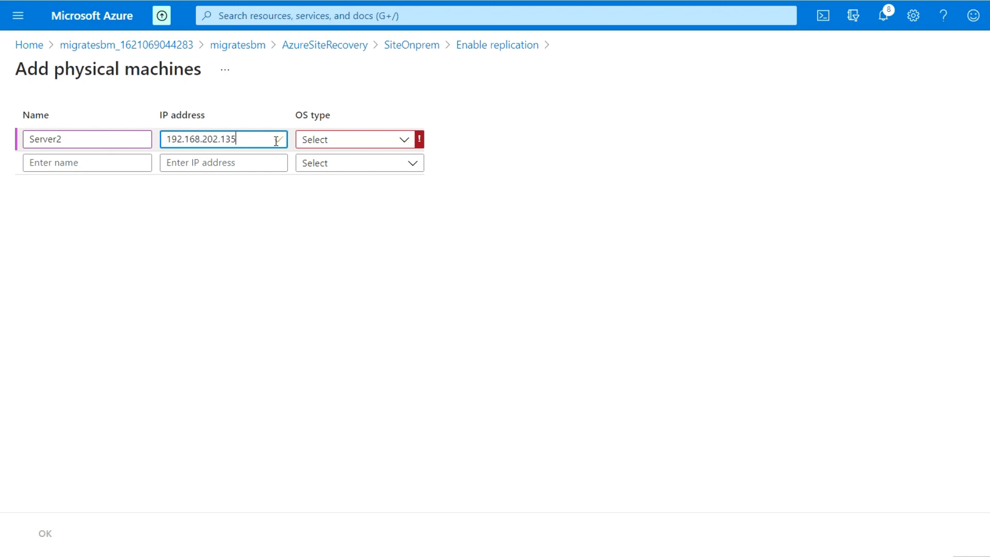
pyautogui.click(348, 144)
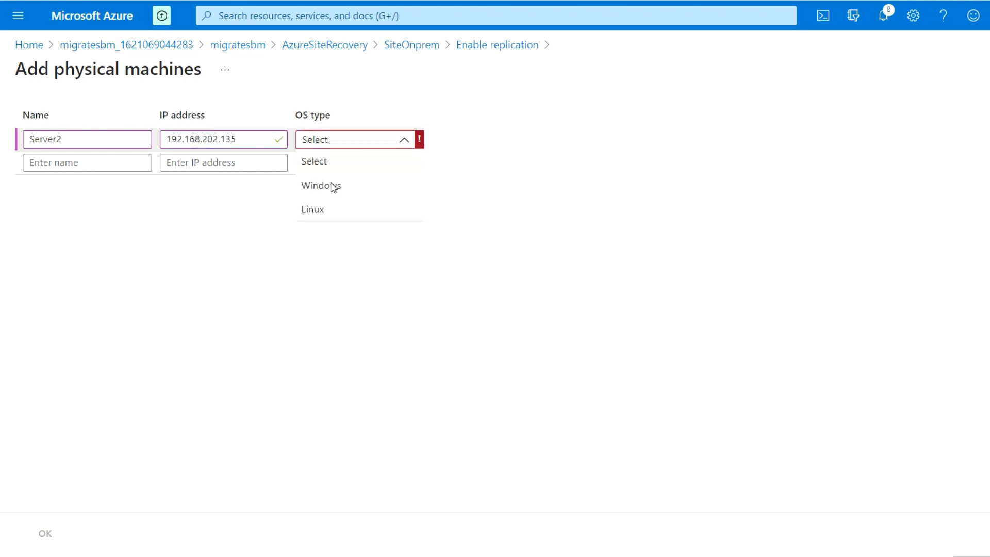
pyautogui.click(331, 186)
pyautogui.click(66, 534)
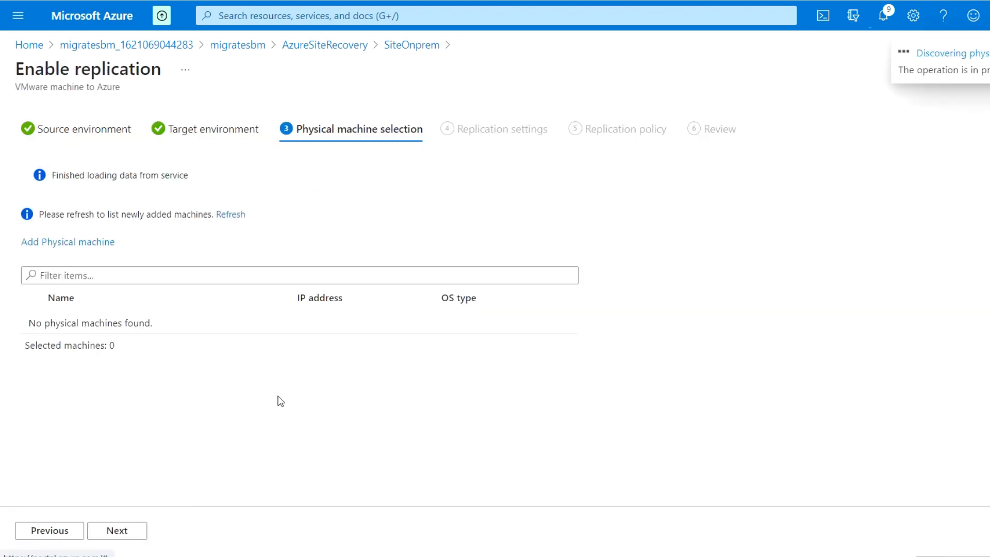
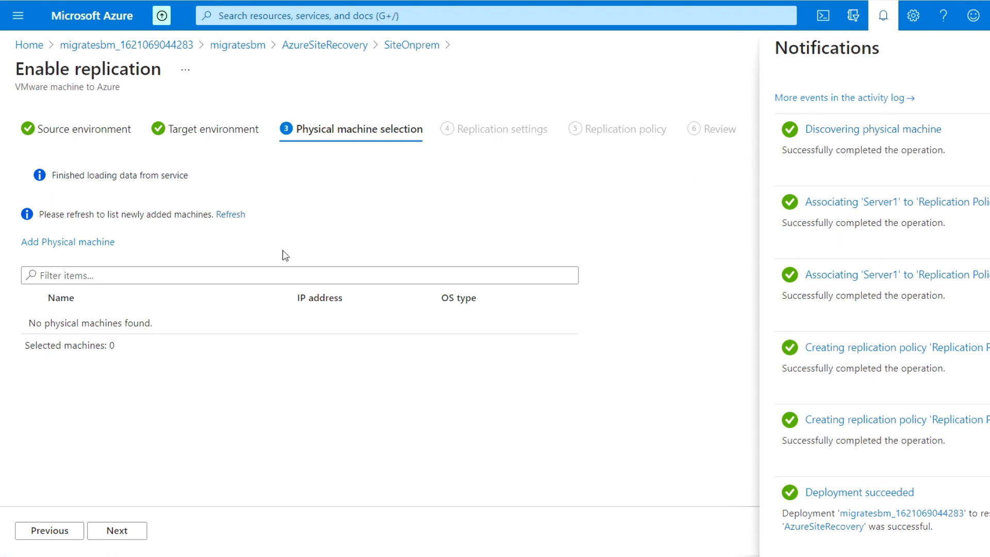
# - Refresh the physical machine list so Server2 (192.168.202.135, Windows) appears, and tick it for replication
pyautogui.click(233, 216)
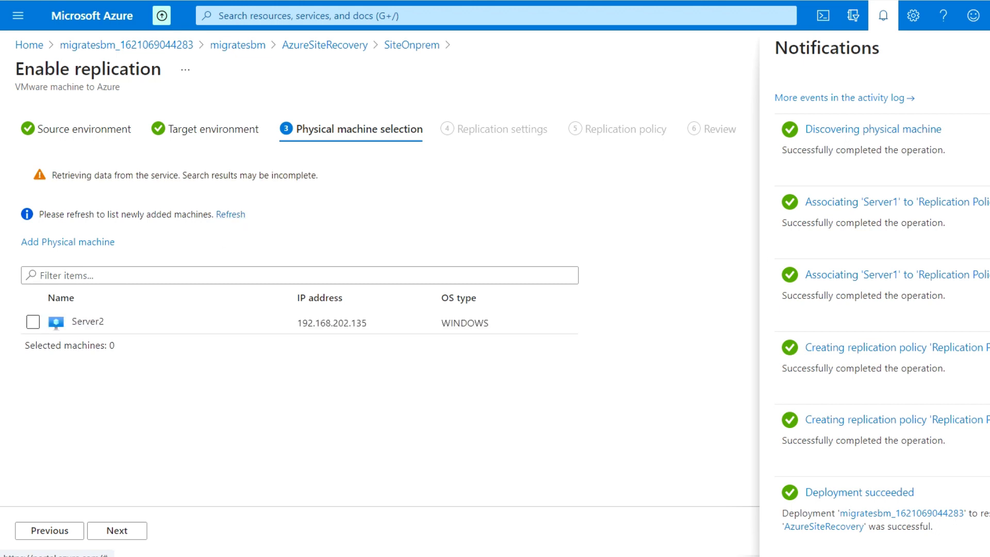
pyautogui.click(988, 48)
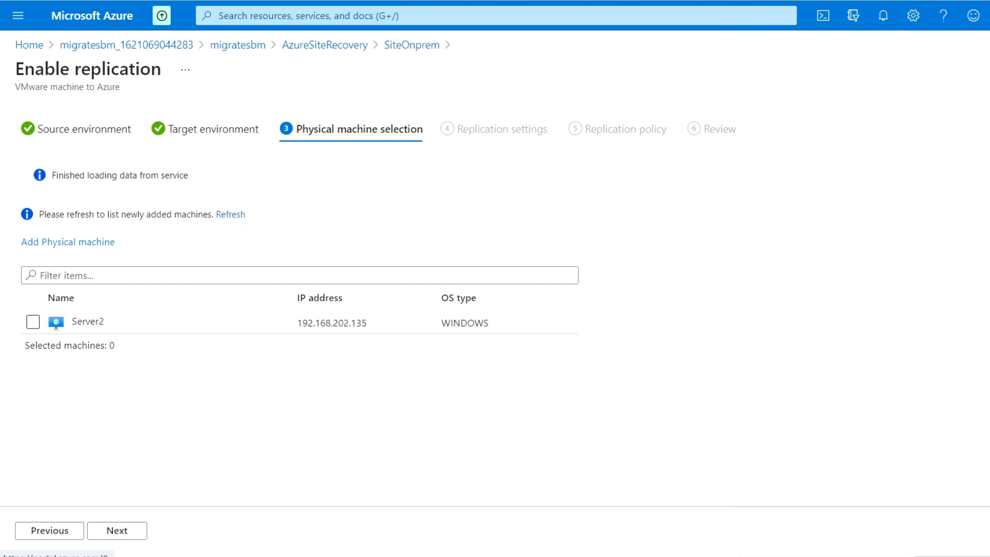
pyautogui.click(31, 326)
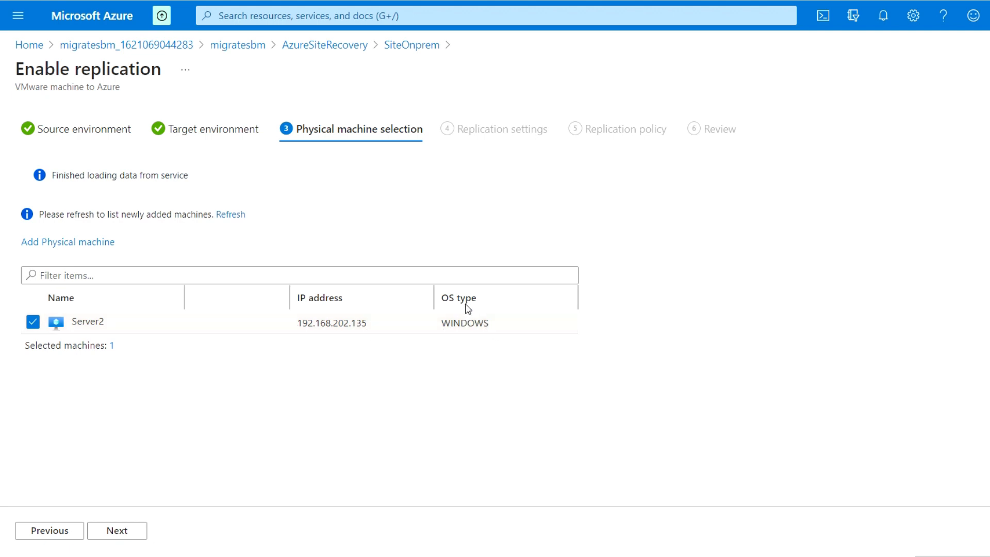
# - On the replication settings step, give Server2 Standard SSD managed disks
pyautogui.click(122, 533)
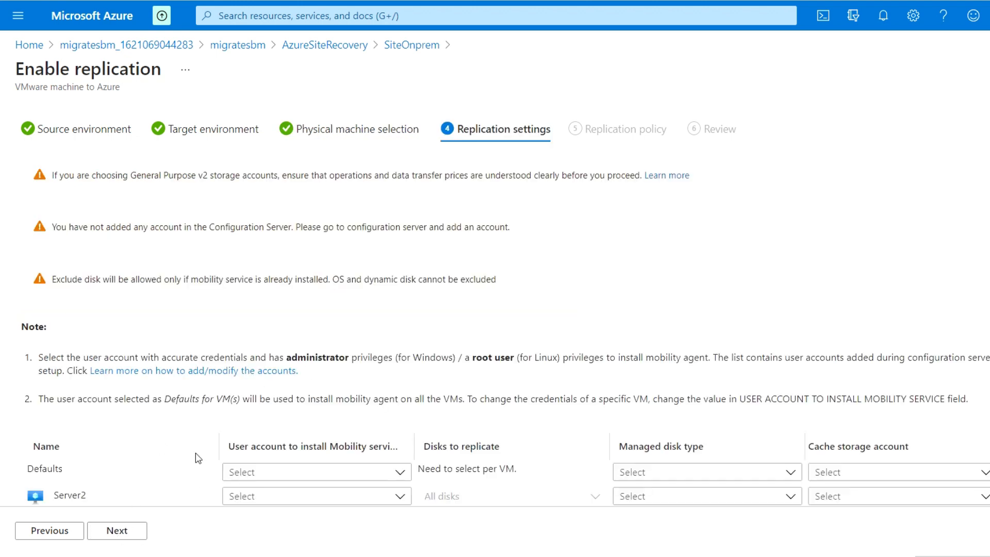
pyautogui.scroll(-1, 189, 420)
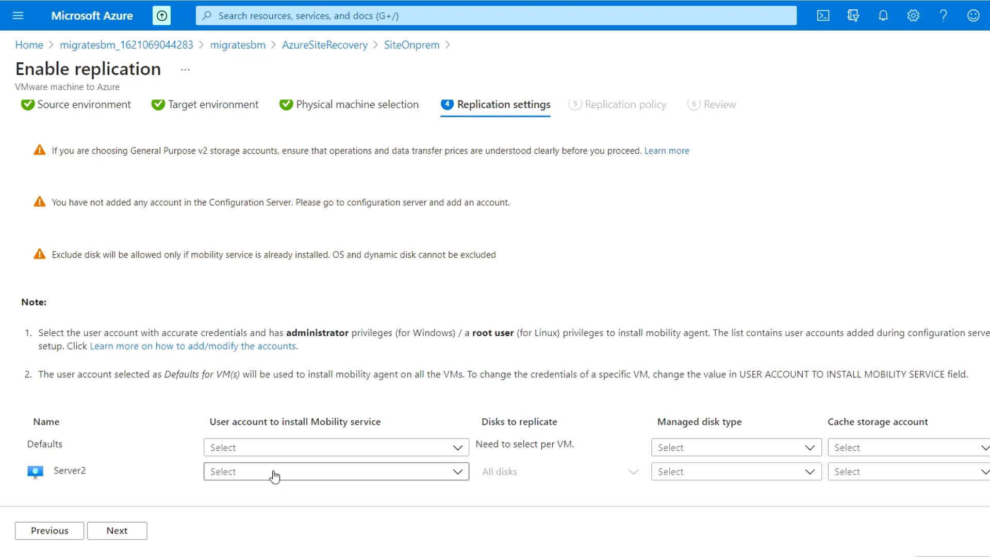
pyautogui.click(361, 471)
pyautogui.click(661, 472)
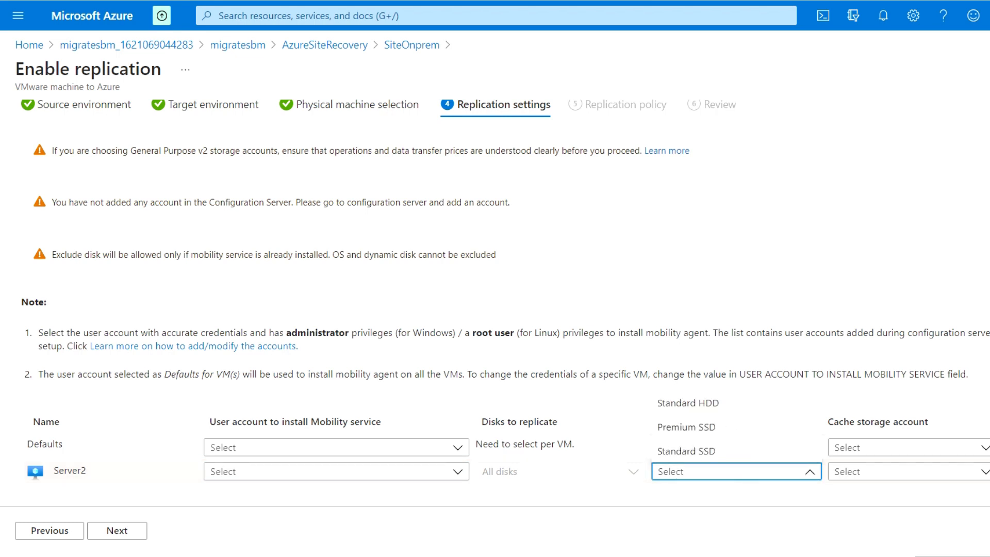
pyautogui.click(773, 494)
pyautogui.click(751, 477)
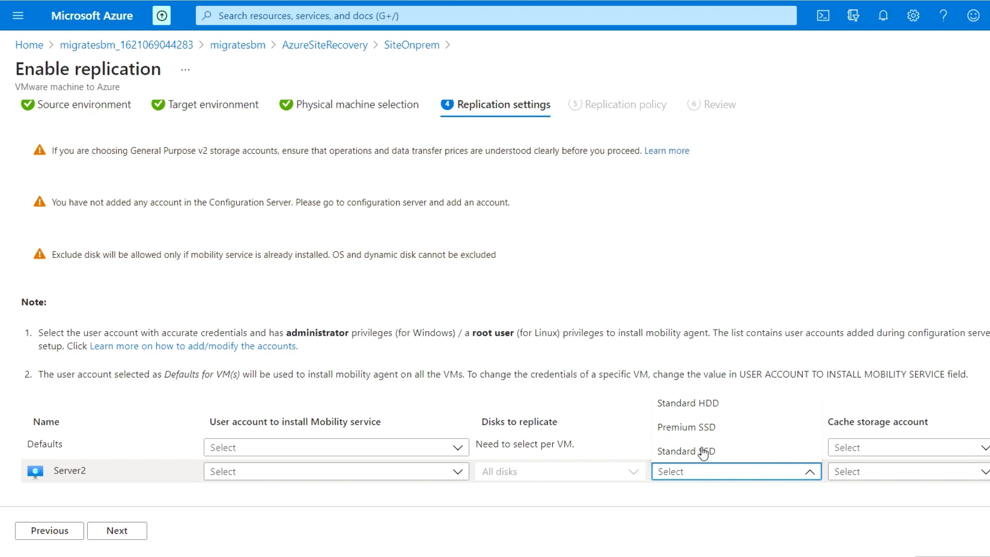
pyautogui.click(854, 423)
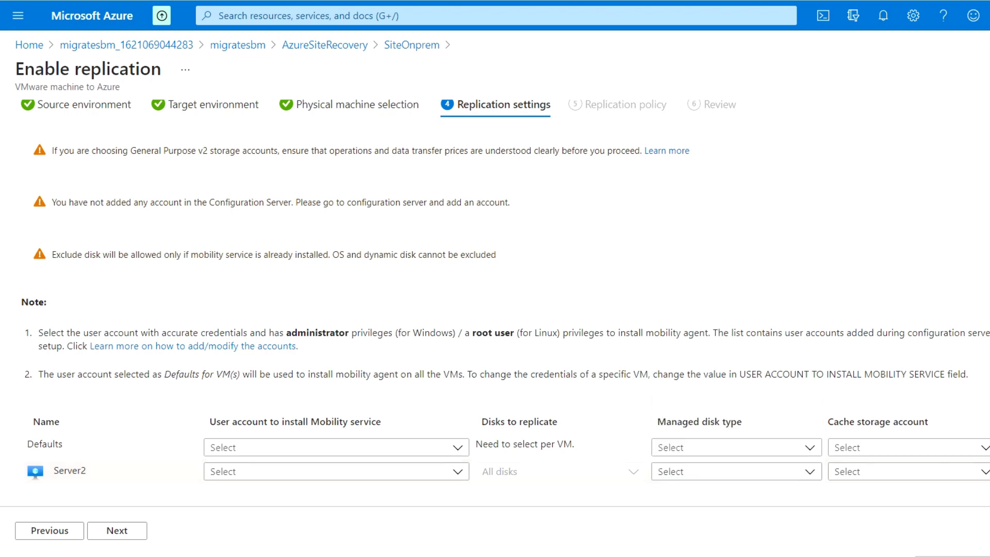
pyautogui.click(702, 475)
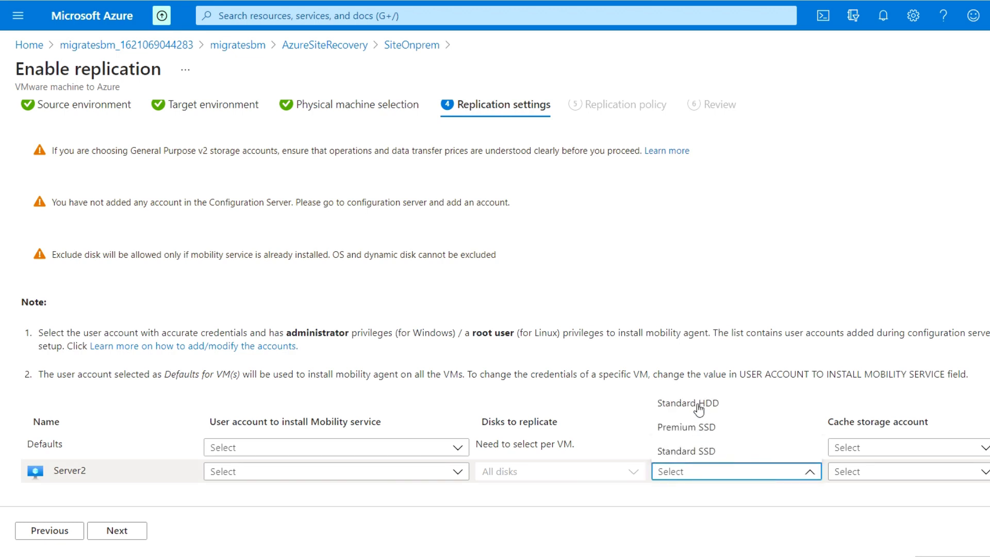
pyautogui.click(685, 452)
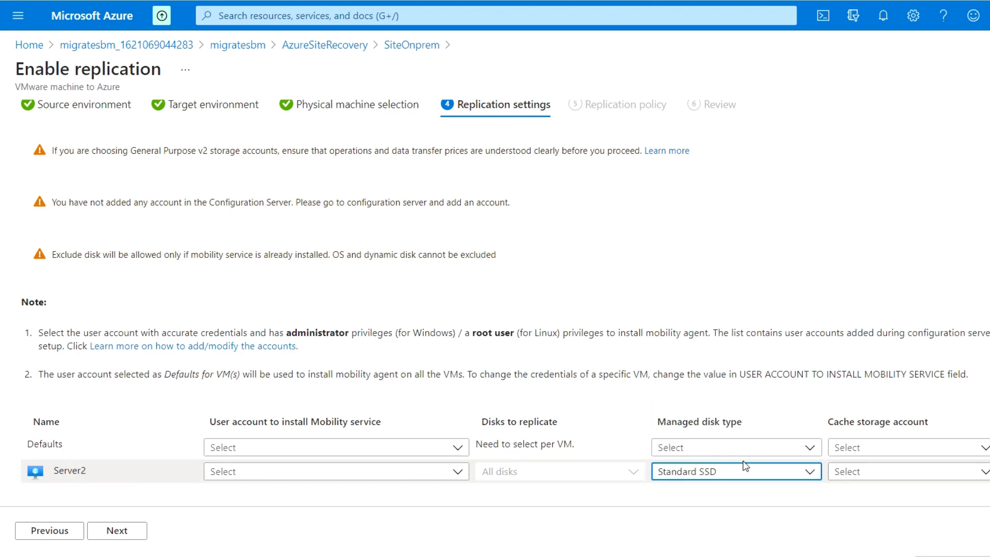
# - Use migratesbm [StandardLRS] as Server2's cache storage and try to continue; the empty user account is flagged
pyautogui.click(884, 470)
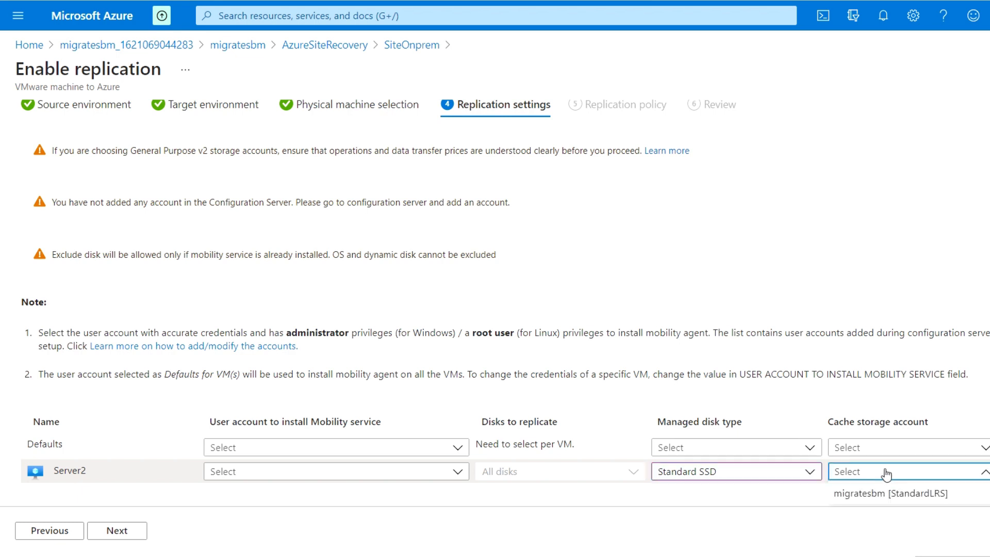
pyautogui.click(851, 494)
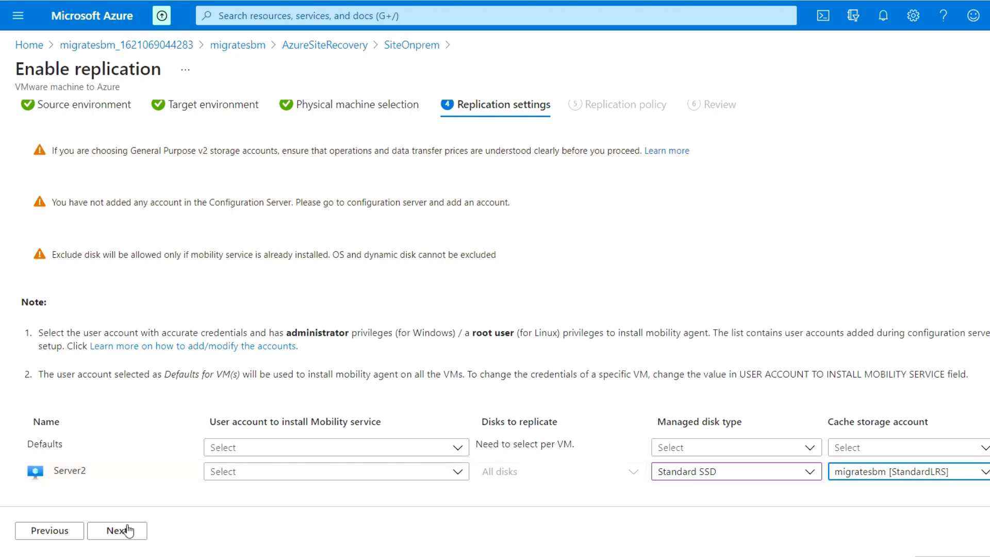
pyautogui.click(245, 481)
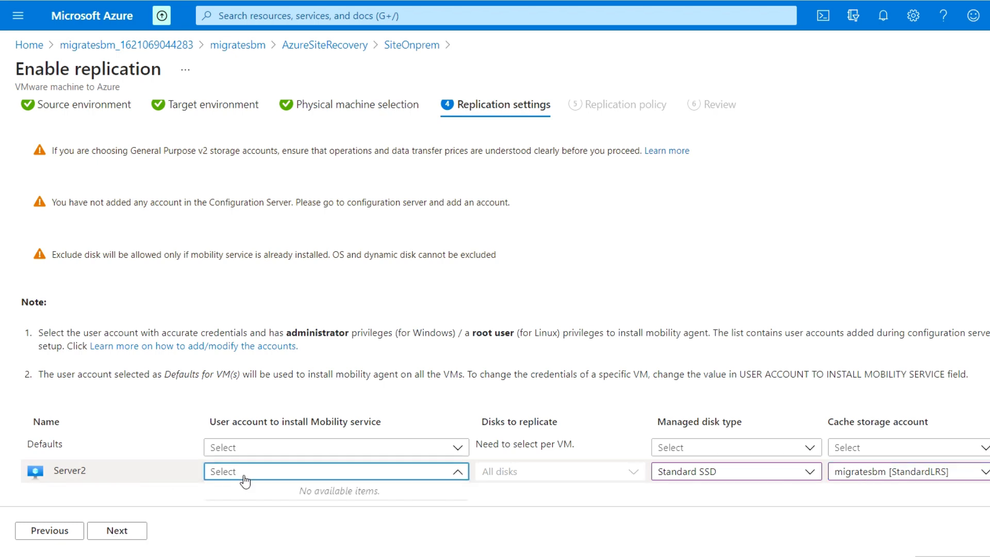
pyautogui.click(245, 478)
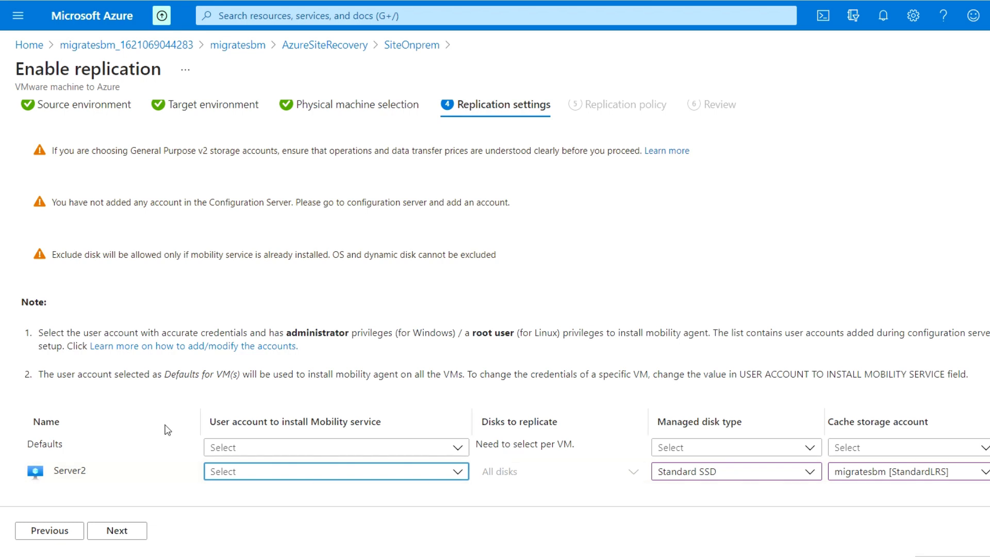
pyautogui.scroll(1, 168, 423)
pyautogui.scroll(-1, 168, 423)
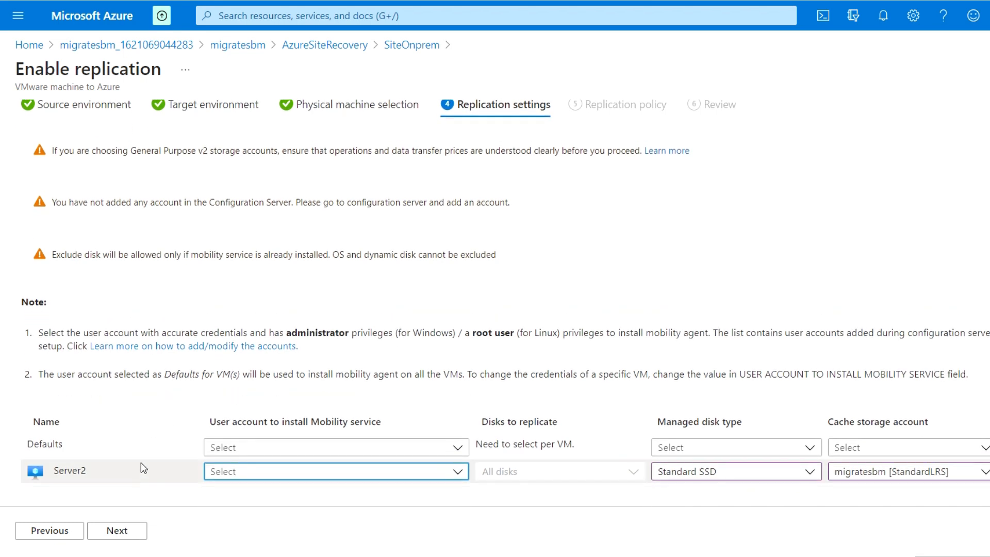
pyautogui.click(133, 538)
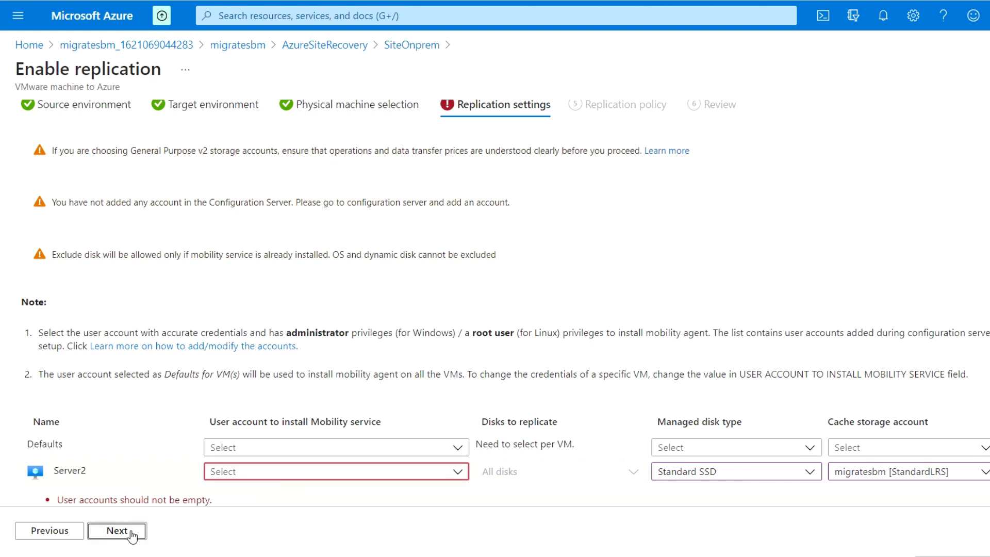
# - Choose AzureAKS as Server2's account for installing the mobility service
pyautogui.click(233, 471)
pyautogui.click(232, 471)
pyautogui.scroll(-1, 233, 470)
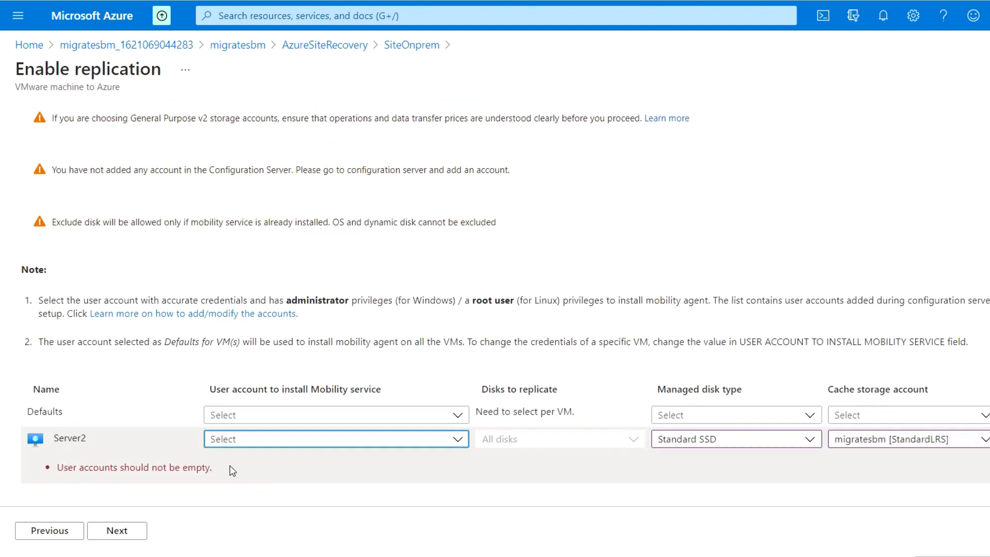
pyautogui.click(257, 443)
pyautogui.click(256, 443)
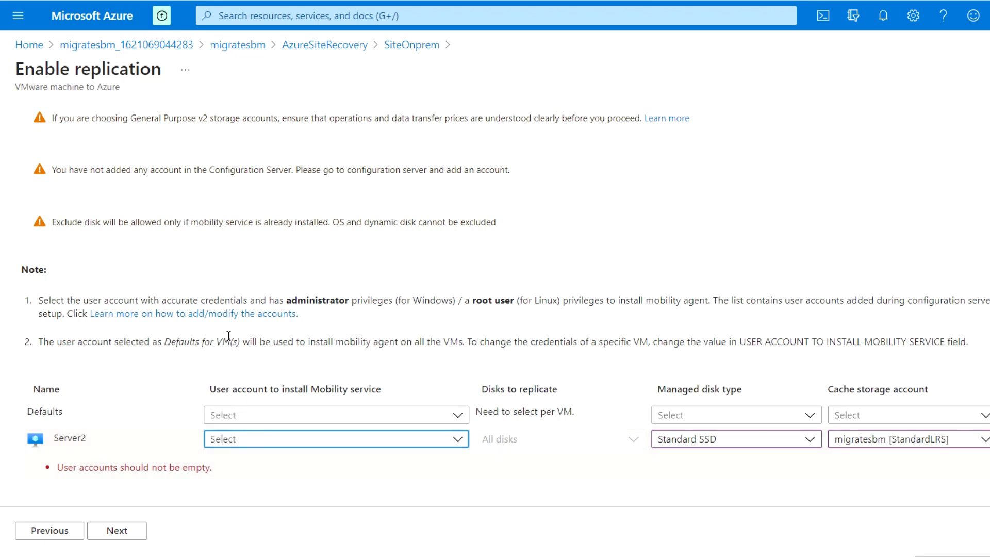
pyautogui.click(474, 248)
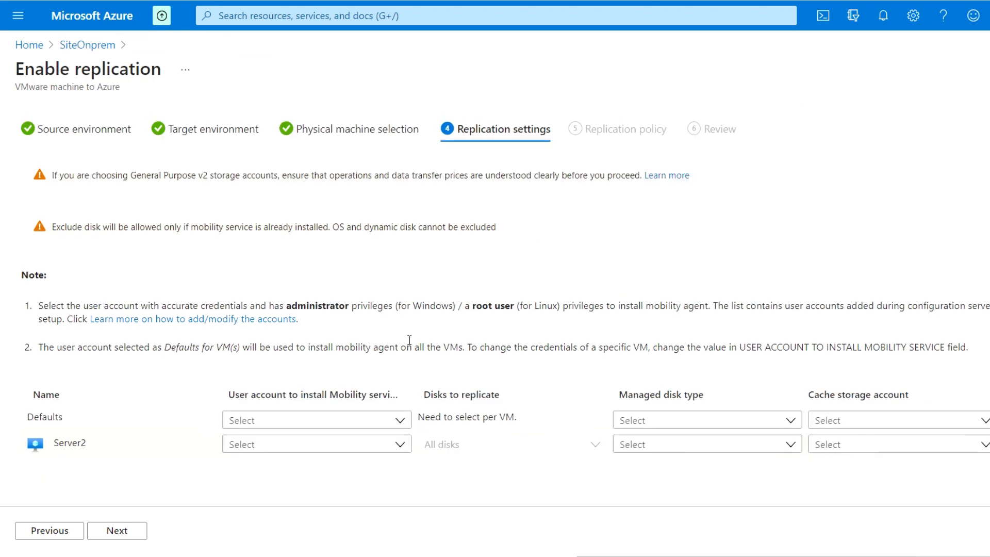
pyautogui.click(367, 444)
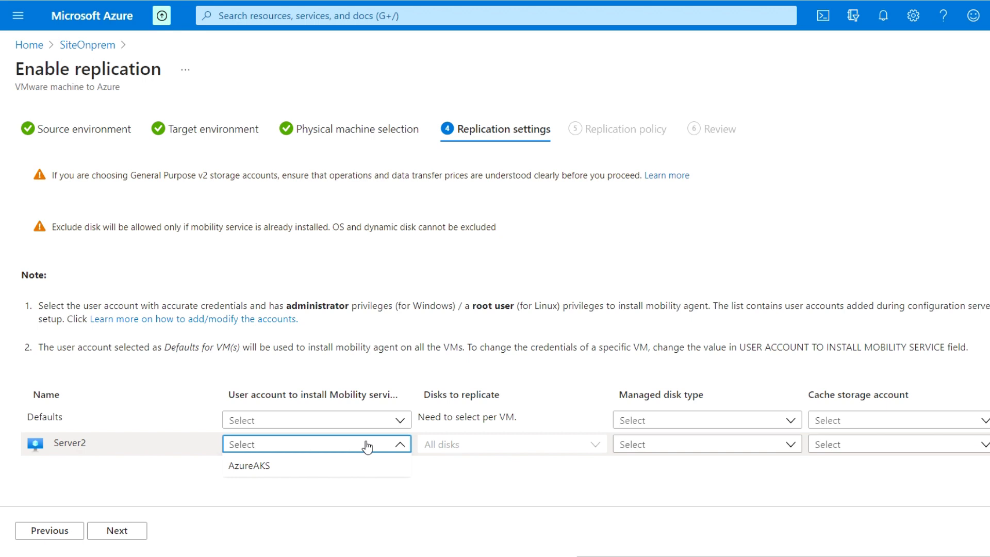
pyautogui.click(316, 469)
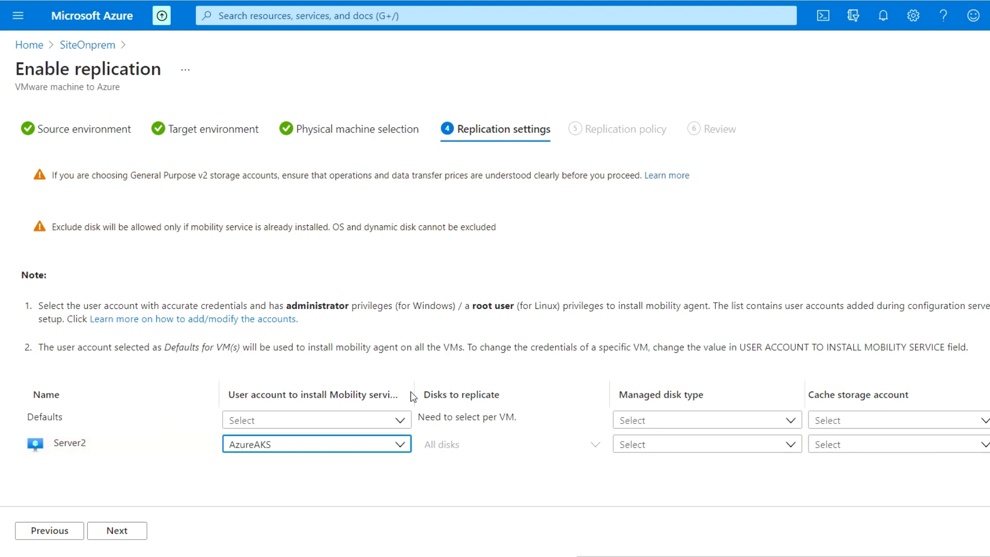
pyautogui.moveTo(412, 389); pyautogui.dragTo(469, 392)
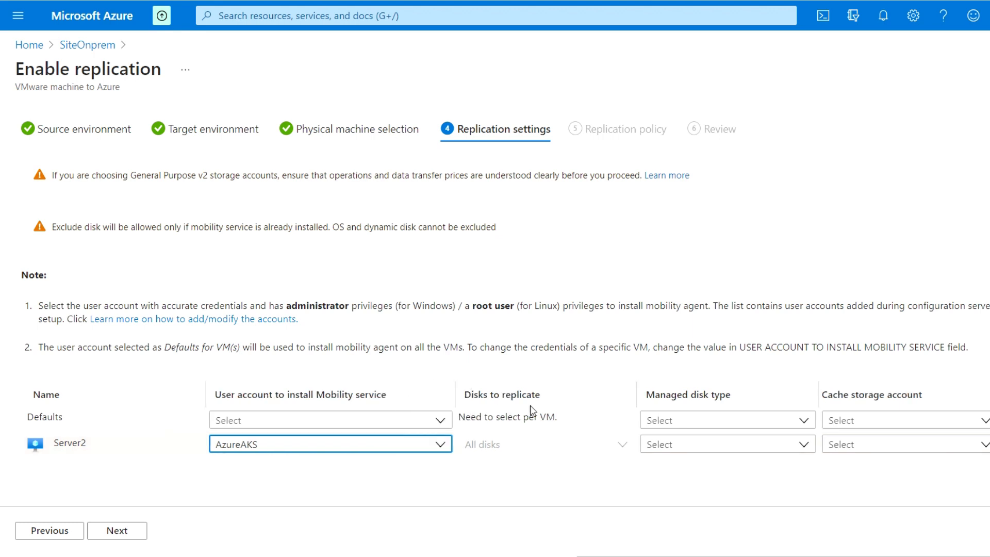
# - Reapply Standard SSD managed disks and migratesbm [StandardLRS] cache storage for Server2
pyautogui.click(667, 445)
pyautogui.click(673, 511)
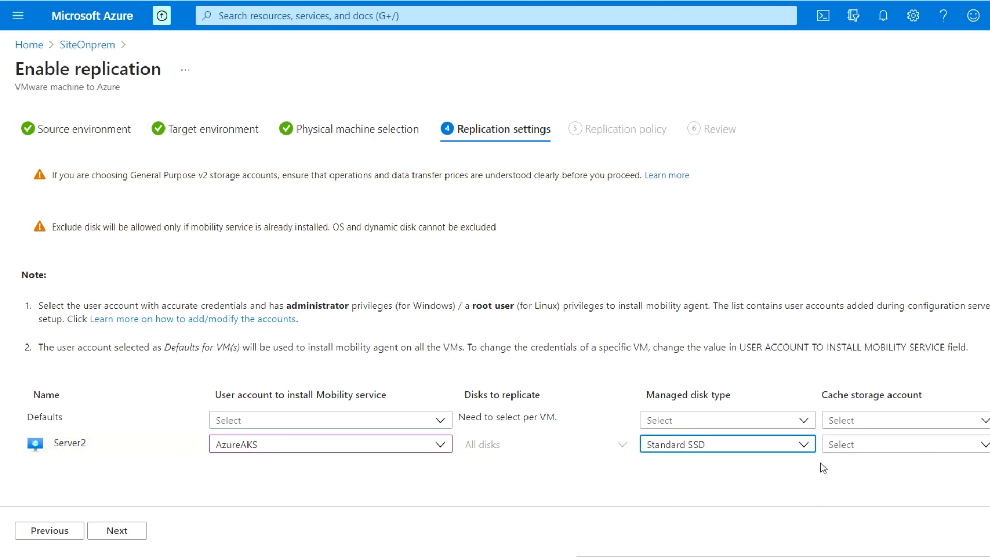
pyautogui.click(846, 444)
pyautogui.click(857, 466)
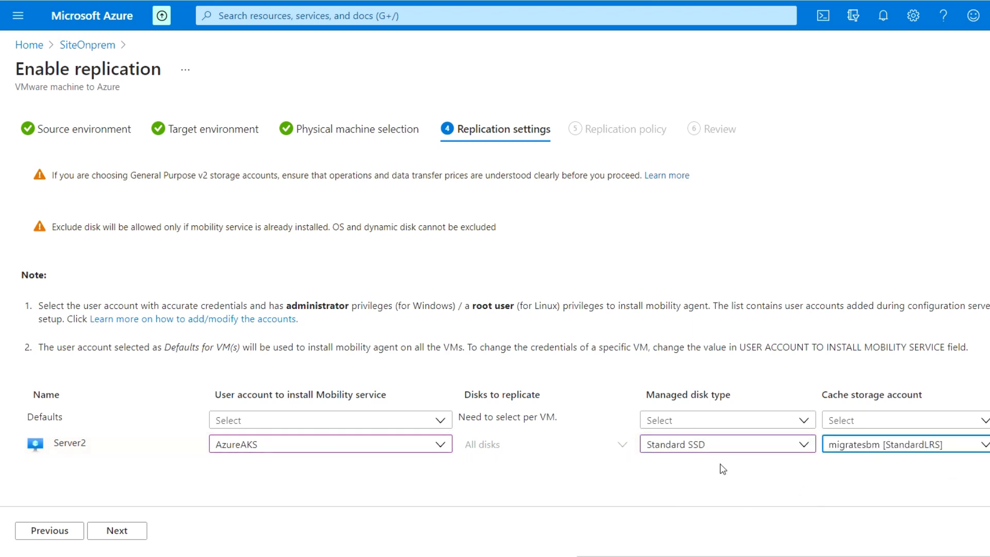
# - Advance to the replication policy step, keeping Replication Policy (60-minute RPO, 24-hour retention)
pyautogui.click(115, 534)
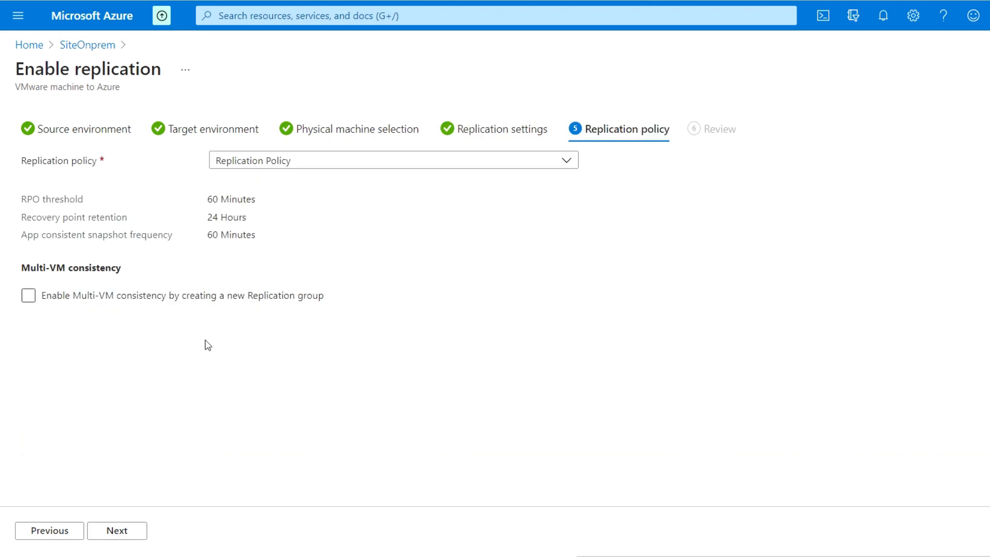
pyautogui.click(268, 166)
pyautogui.click(267, 166)
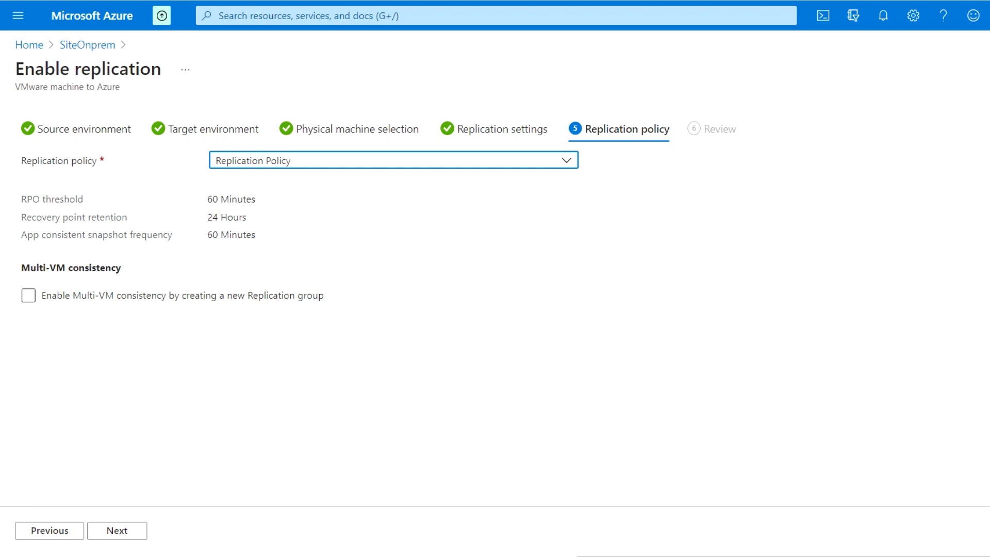
# - Connect by Remote Desktop to Server2 at 192.168.202.129, entering the account password and accepting the certificate
pyautogui.moveTo(686, 556)
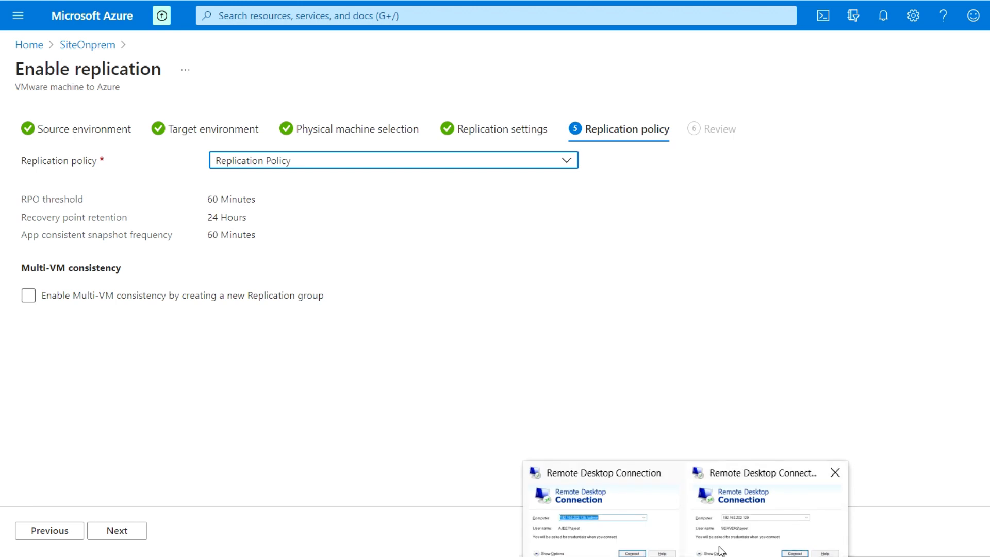
pyautogui.click(714, 468)
pyautogui.click(634, 230)
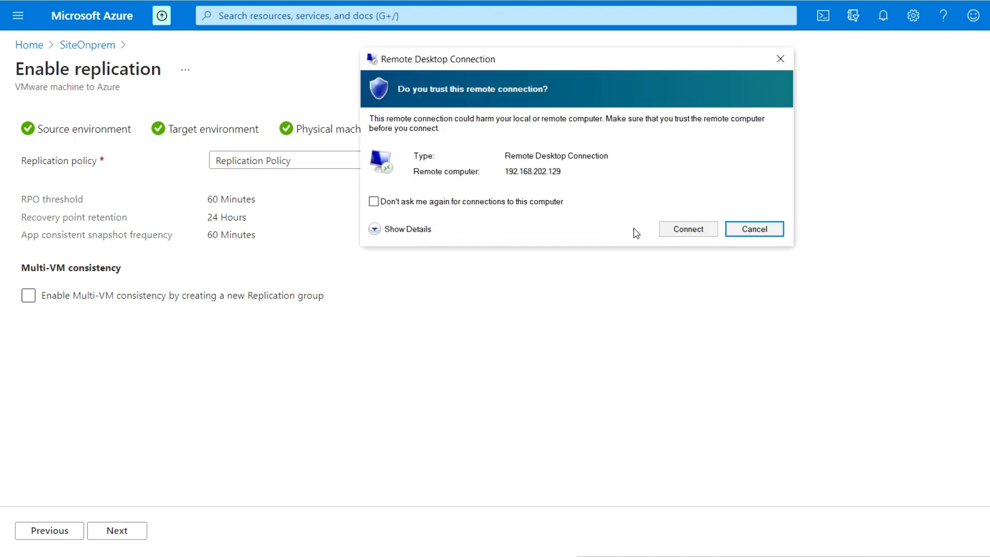
pyautogui.click(670, 230)
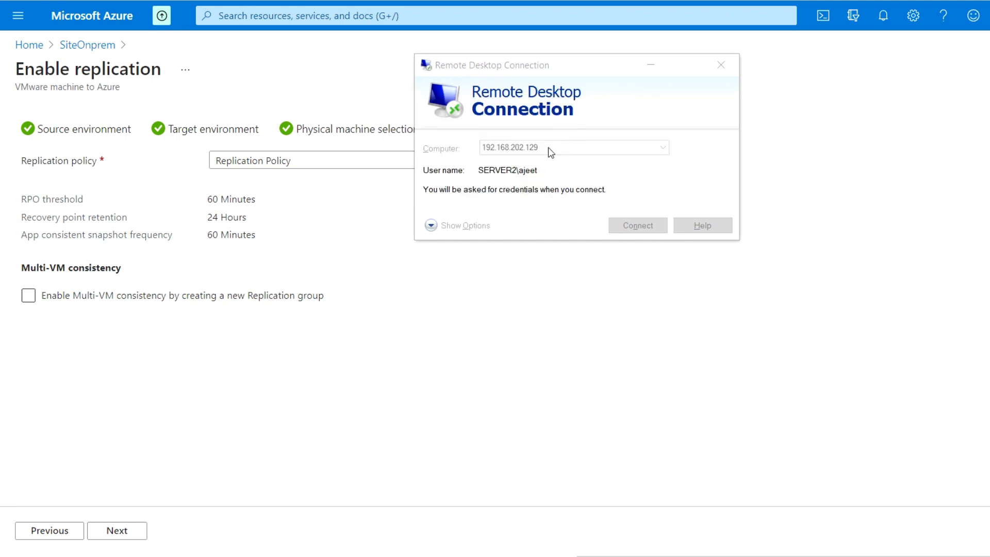
pyautogui.write('************')
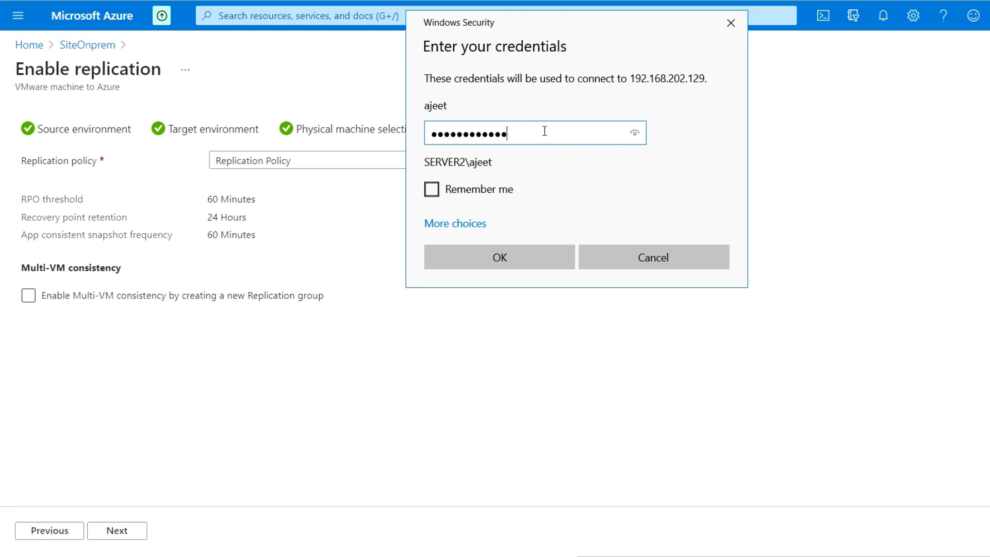
pyautogui.press('Return')
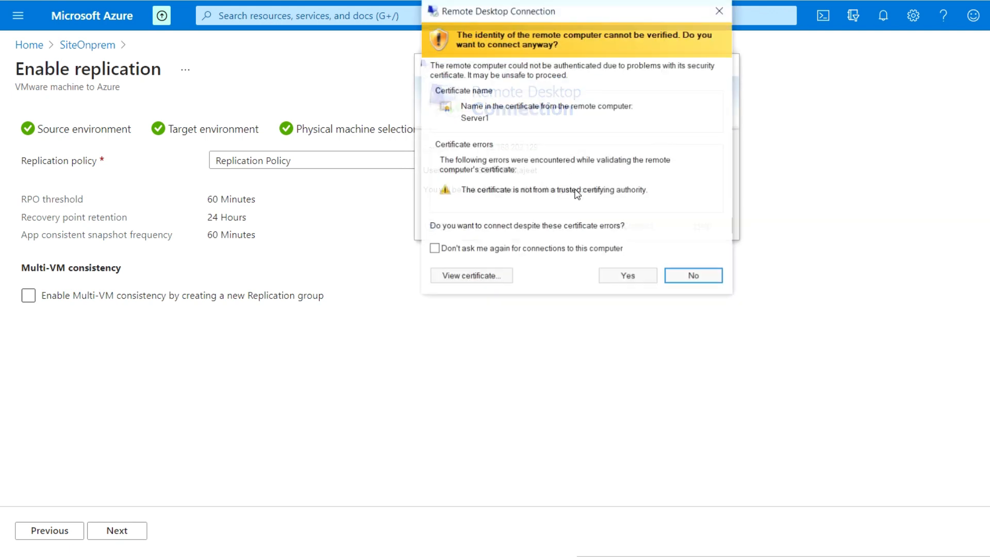
pyautogui.click(619, 276)
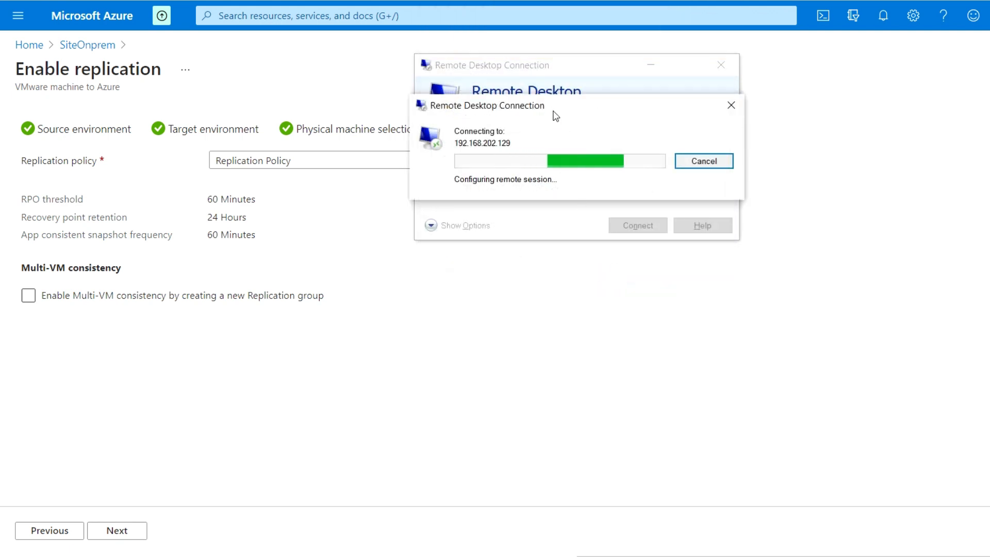
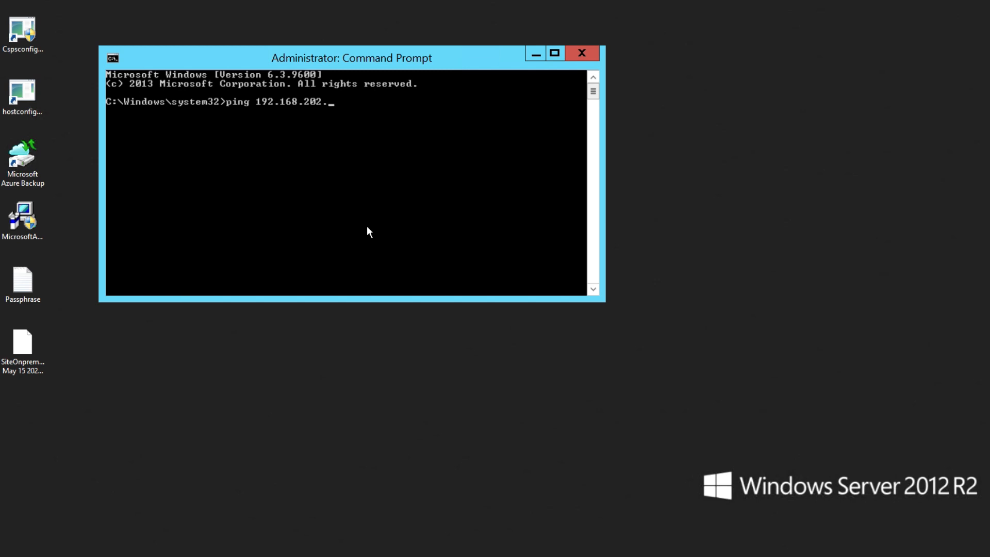
# - Ping 192.168.202.135 (3 of 3 replies), then start a telnet test to it on port 135
pyautogui.write('135')
pyautogui.press('Return')
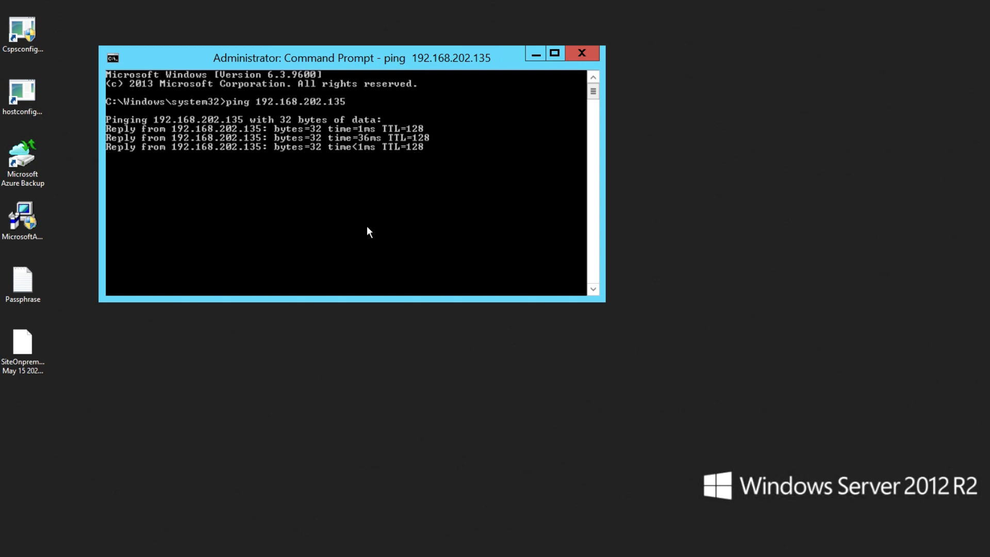
pyautogui.hotkey('ctrl', 'c')
pyautogui.write('te')
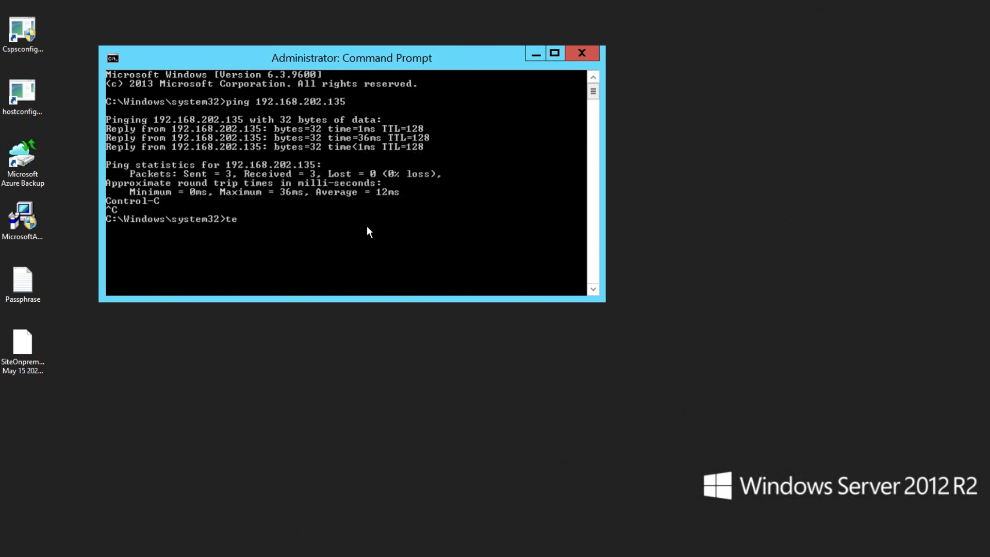
pyautogui.write('lnet 192.168.202.135 135')
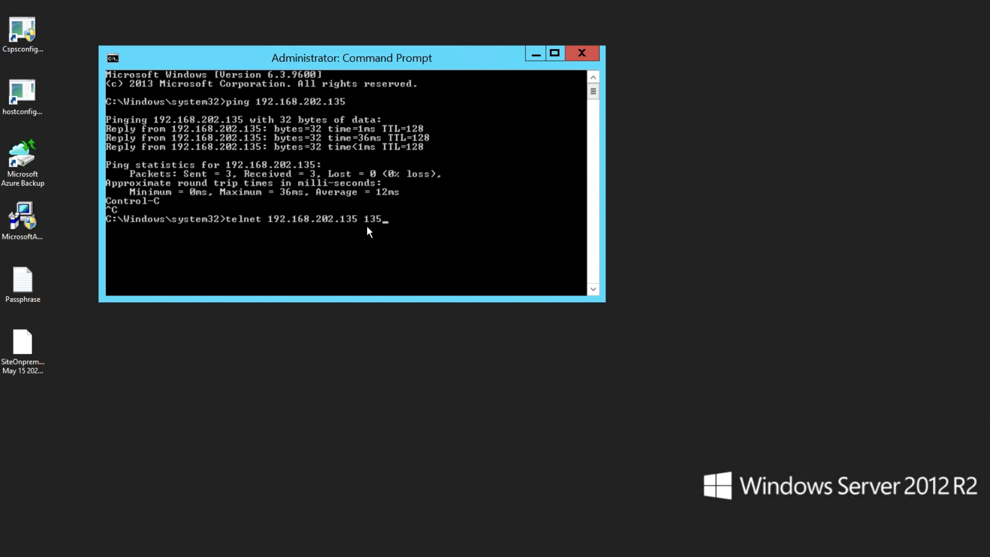
pyautogui.press('Return')
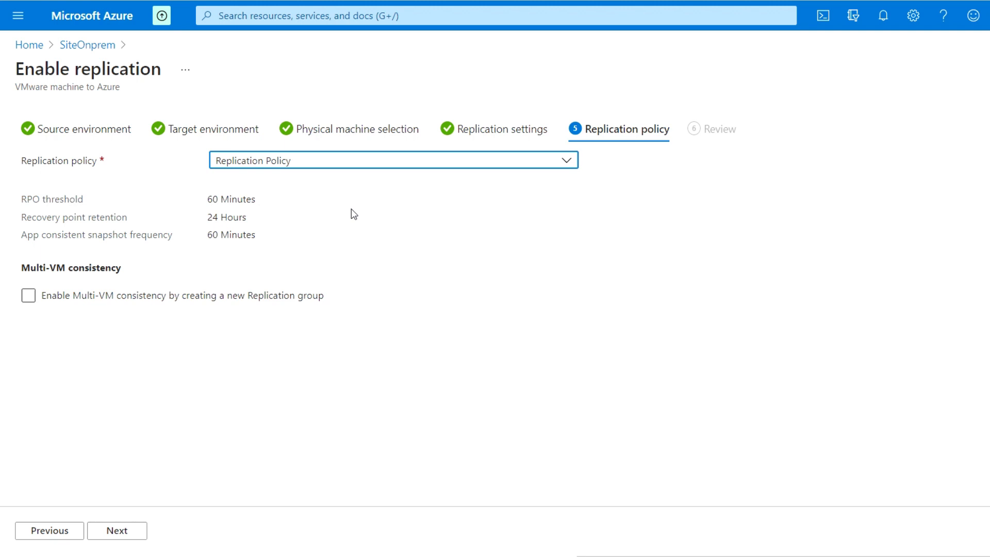
# - Submit Enable replication for the physical machine from the Review step
pyautogui.click(124, 534)
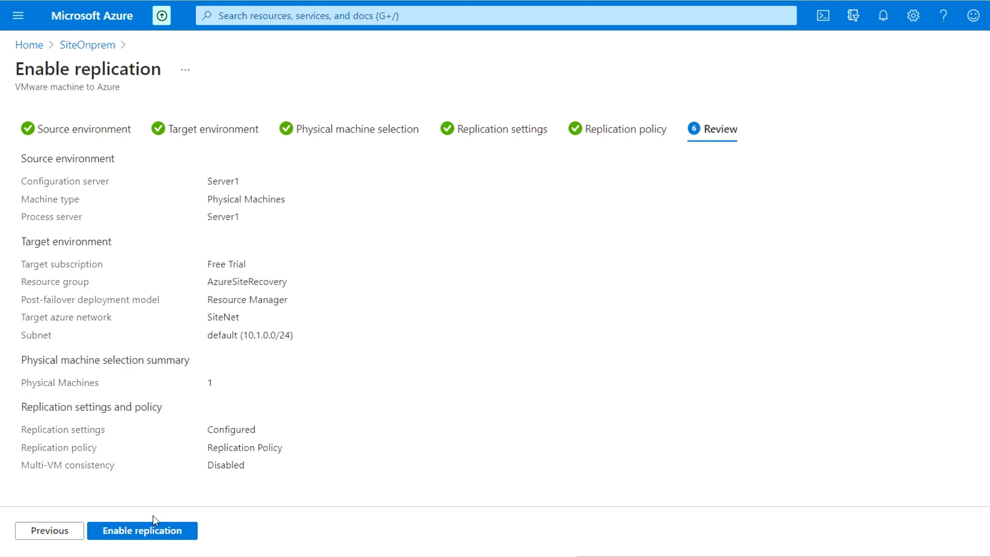
pyautogui.click(151, 533)
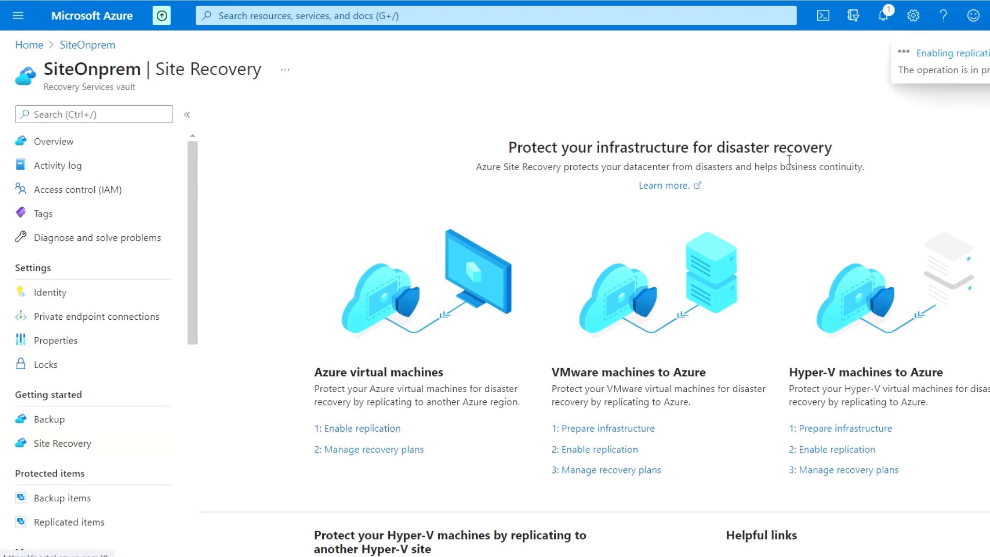
# - Open Server2's Enable replication job from notifications and confirm its five steps are Successful
pyautogui.click(883, 18)
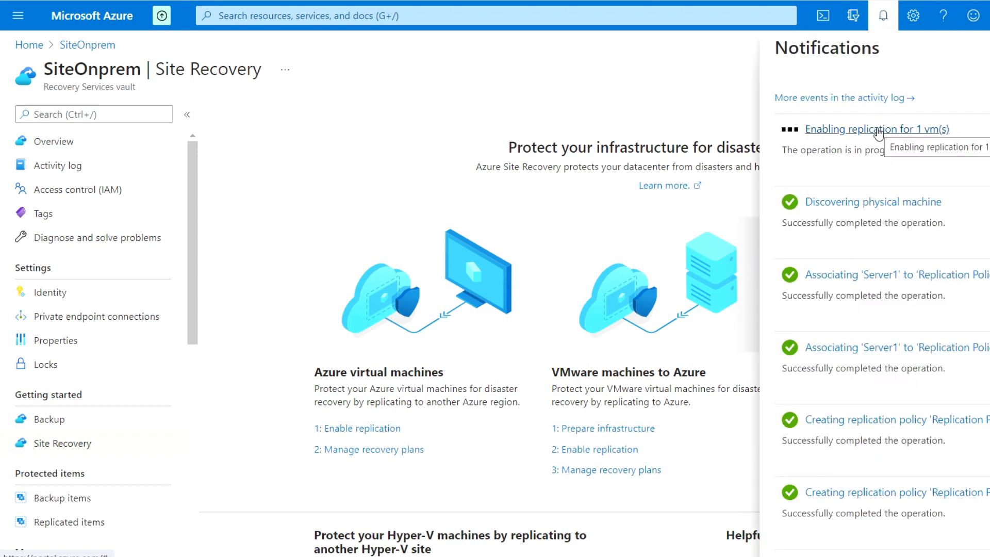
pyautogui.click(878, 130)
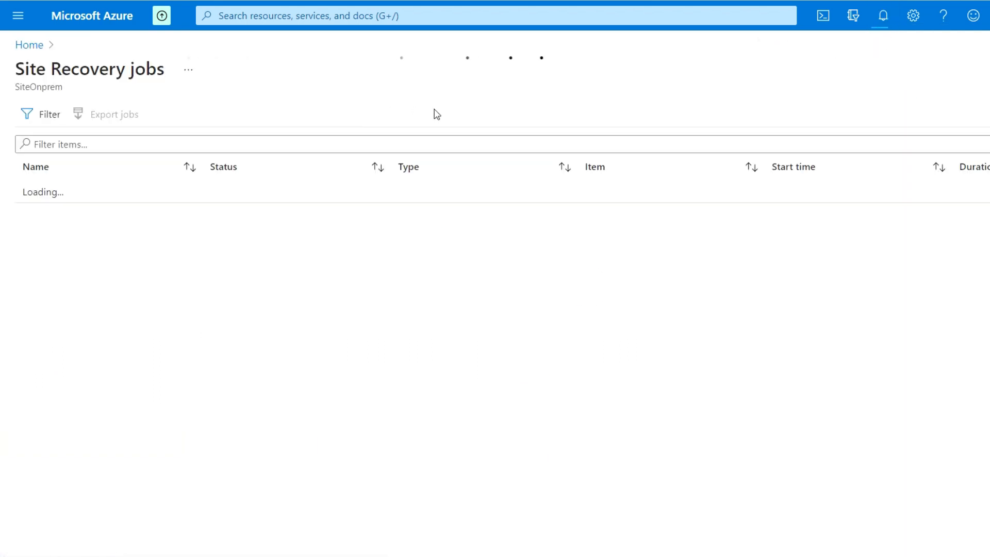
pyautogui.click(875, 28)
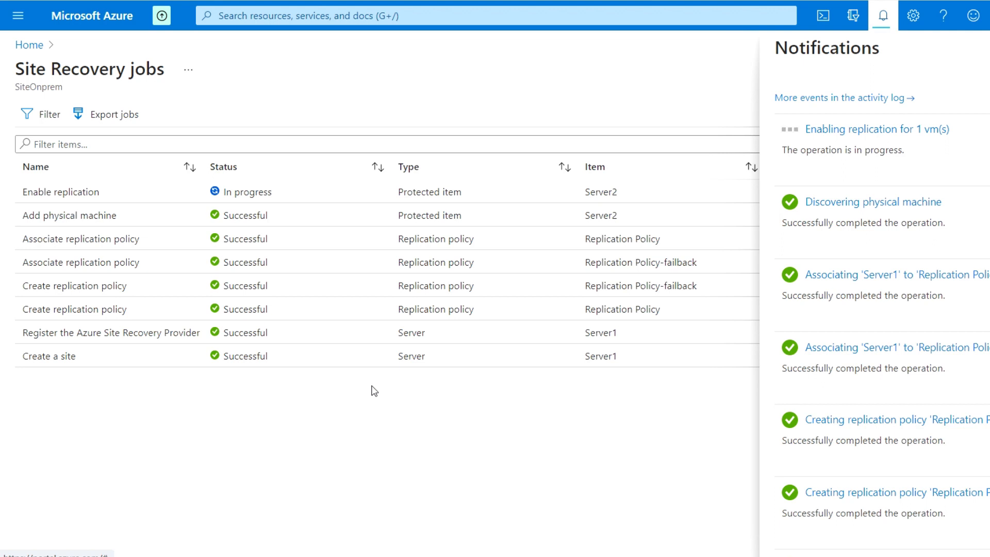
pyautogui.click(335, 191)
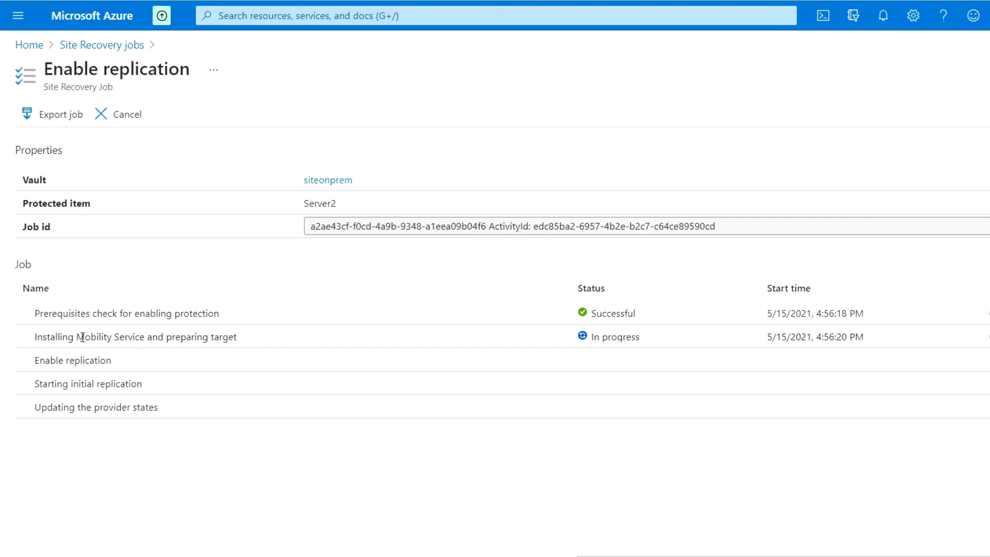
pyautogui.click(883, 15)
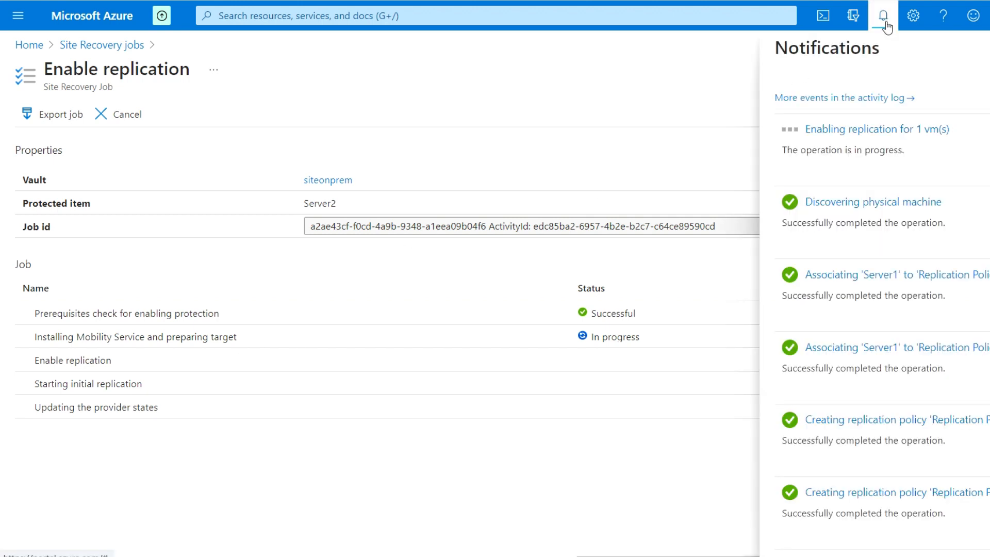
pyautogui.click(854, 132)
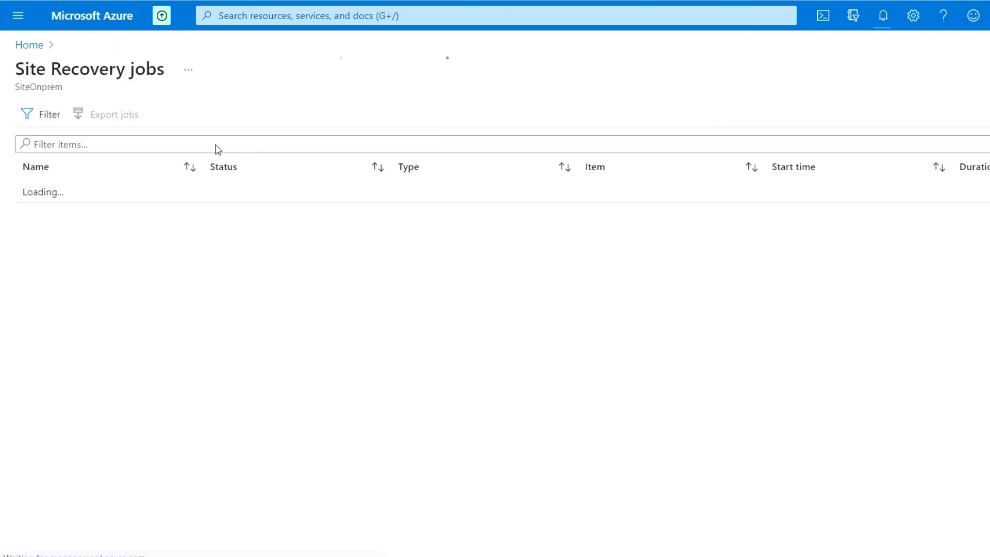
pyautogui.click(155, 199)
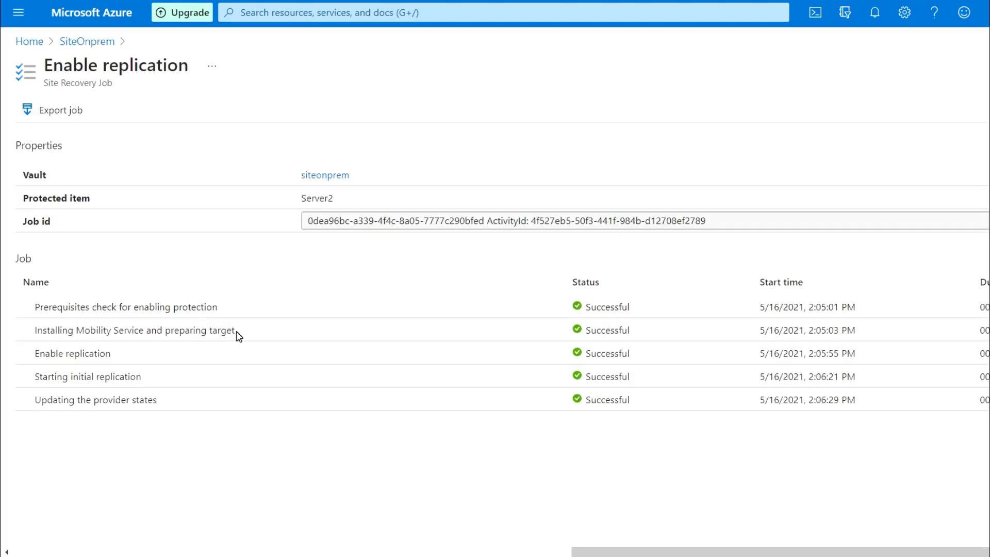
# - Highlight the completed job steps, then go to SiteOnprem's Site Recovery infrastructure page
pyautogui.moveTo(236, 333); pyautogui.dragTo(232, 331)
pyautogui.click(116, 357)
pyautogui.moveTo(115, 356); pyautogui.dragTo(39, 356)
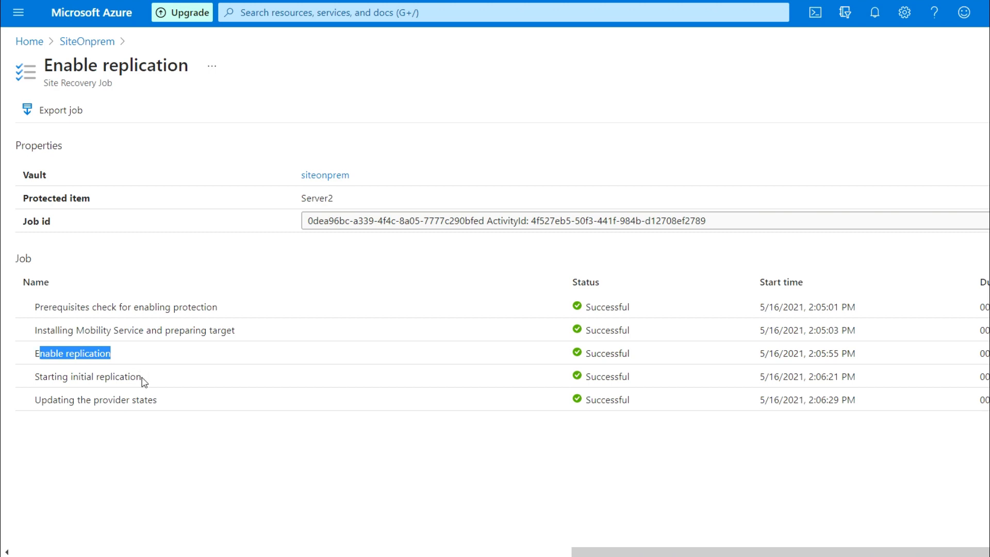
pyautogui.moveTo(143, 381); pyautogui.dragTo(38, 380)
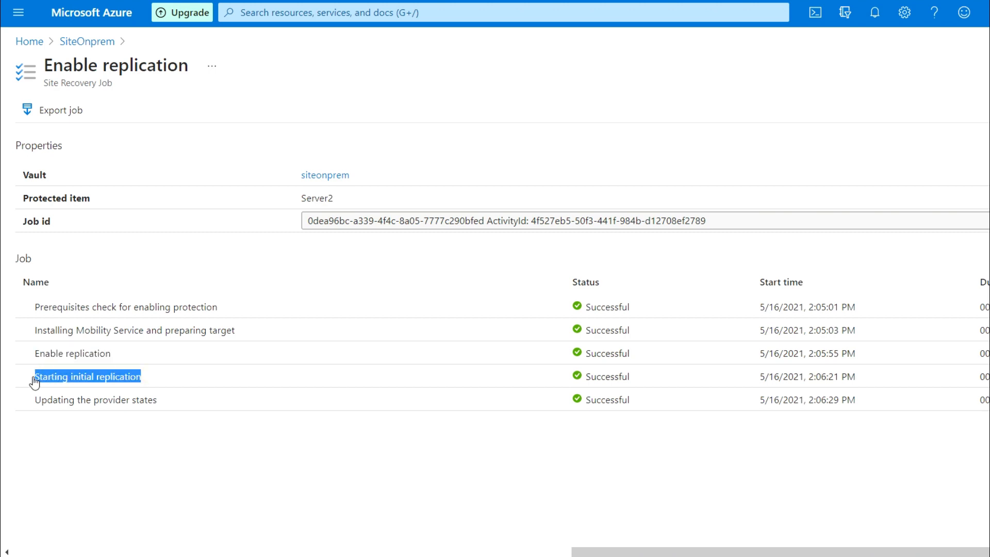
pyautogui.moveTo(161, 403); pyautogui.dragTo(74, 401)
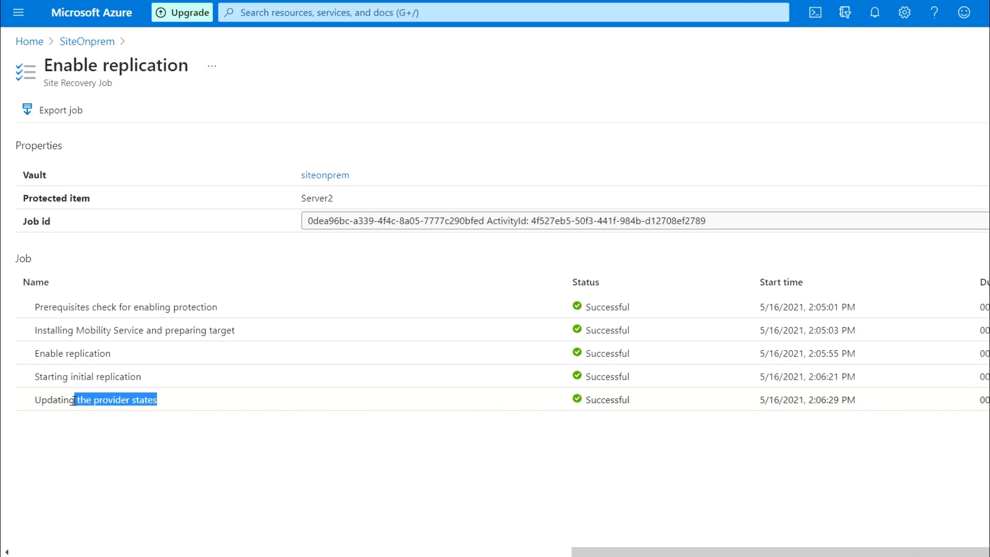
pyautogui.click(101, 46)
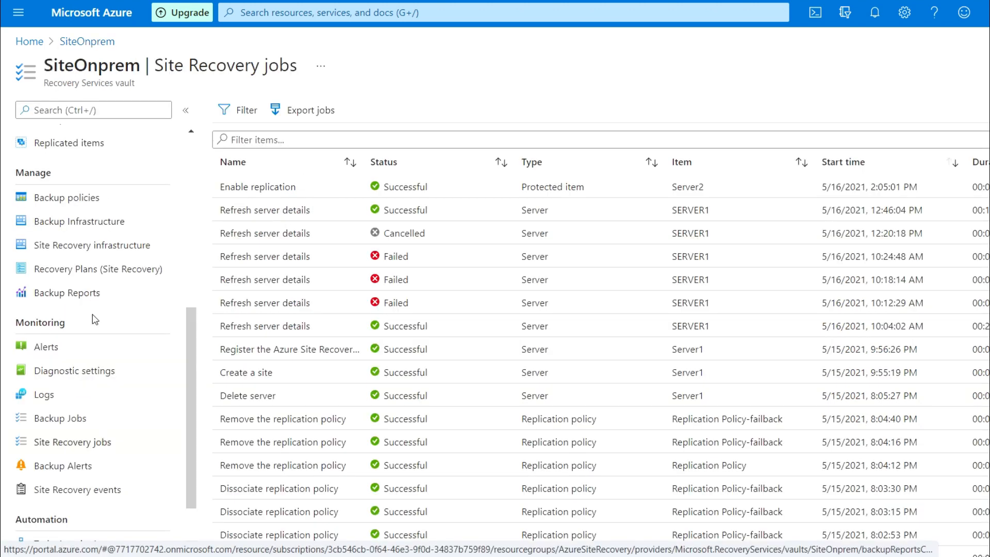
pyautogui.click(139, 248)
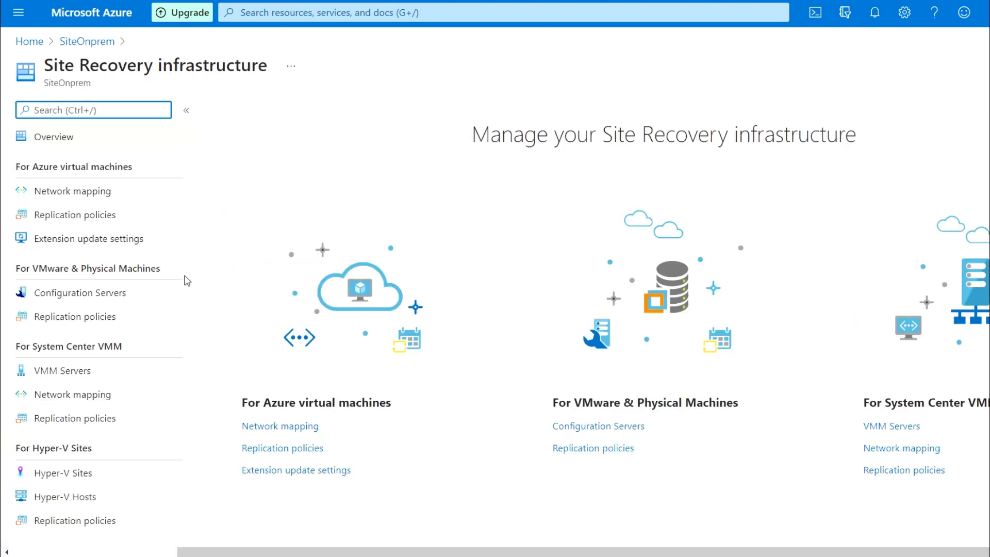
# - Review configuration server SERVER1's Connected status and last heartbeat time
pyautogui.click(92, 296)
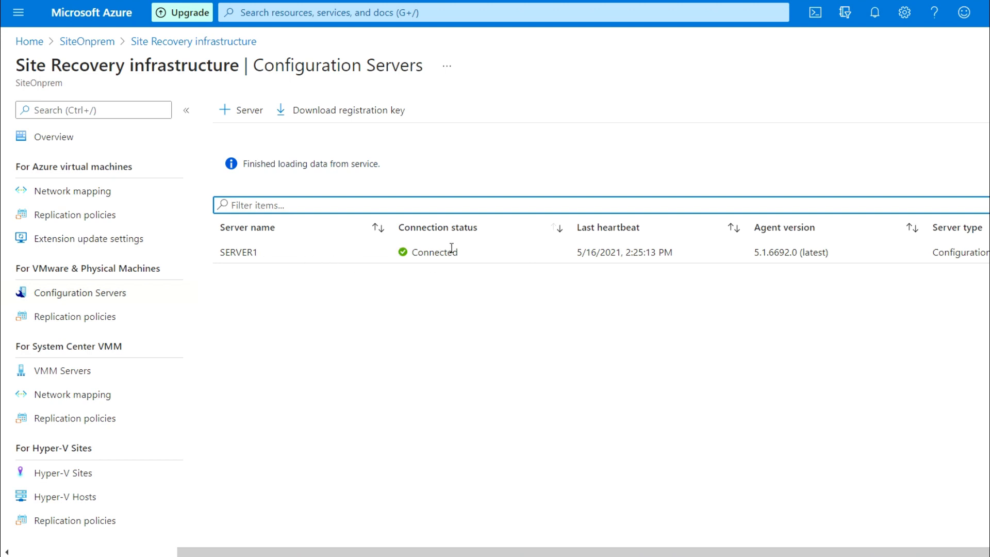
pyautogui.click(360, 258)
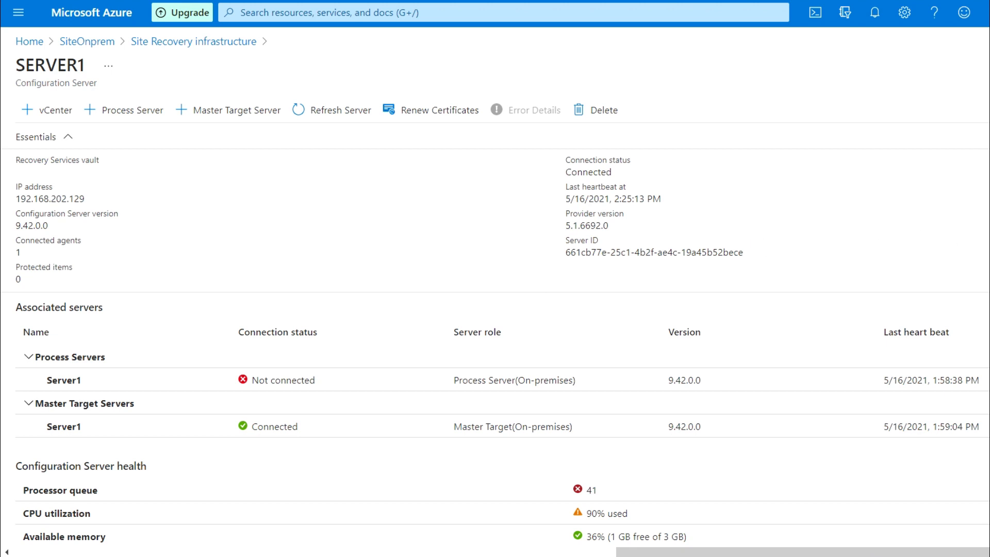
pyautogui.scroll(-3, 494, 335)
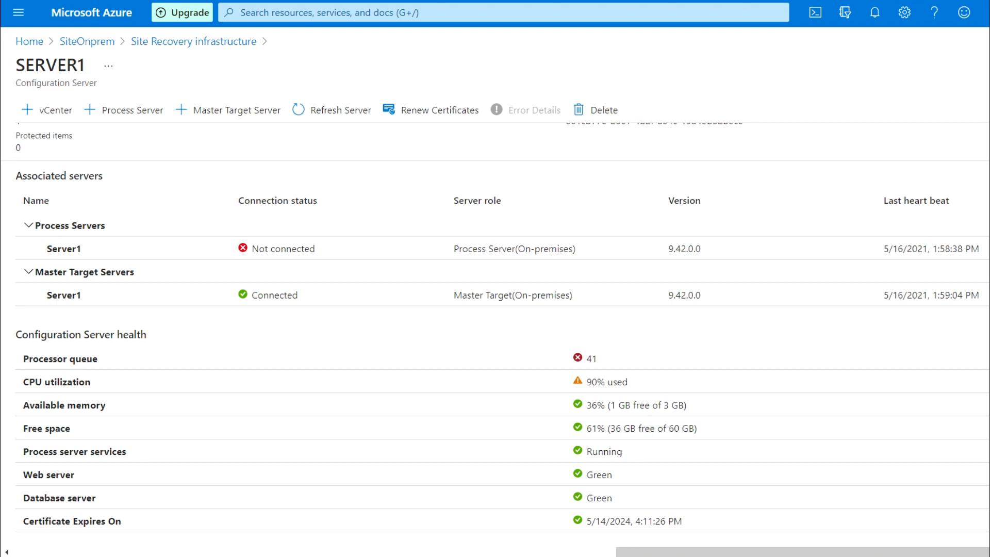
pyautogui.scroll(3, 495, 336)
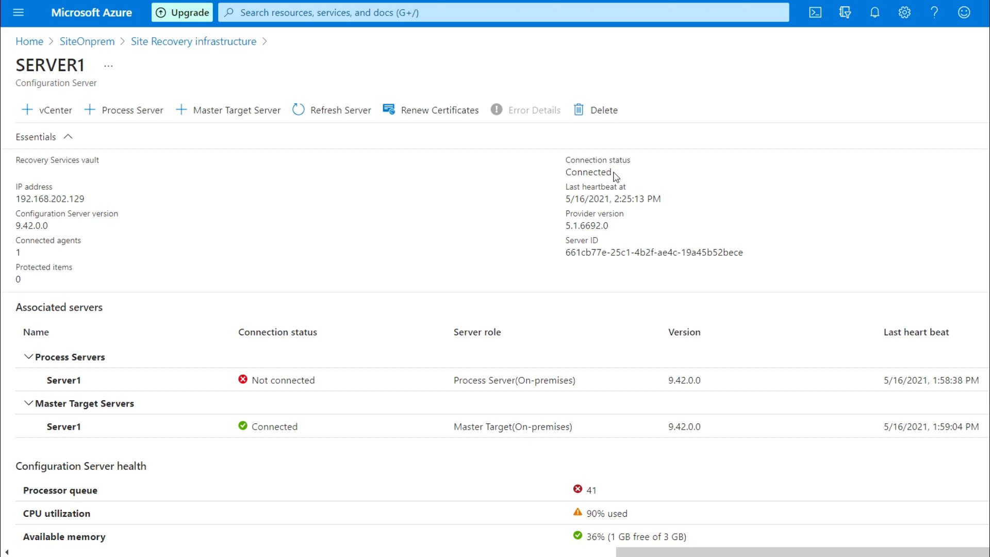
pyautogui.moveTo(613, 175); pyautogui.dragTo(567, 176)
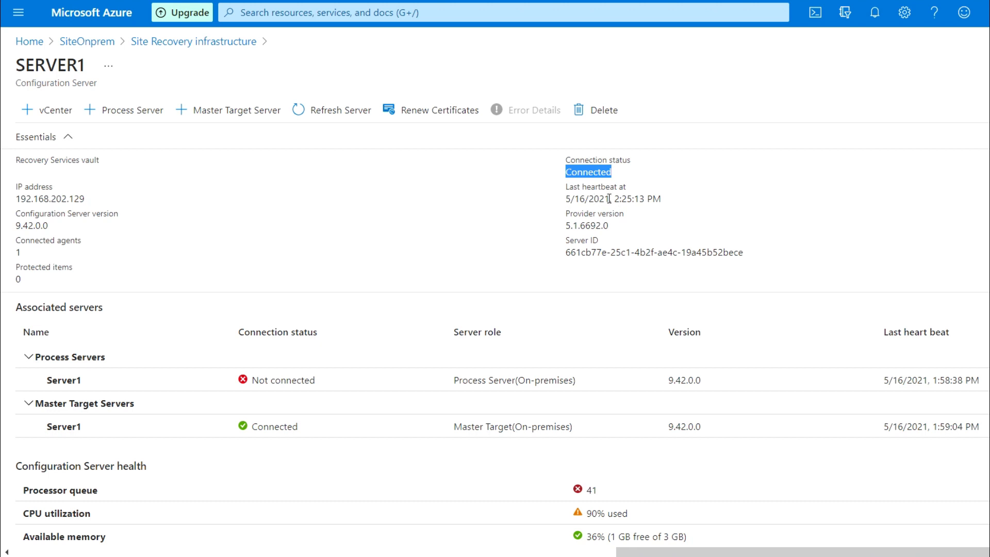
pyautogui.moveTo(665, 203); pyautogui.dragTo(567, 202)
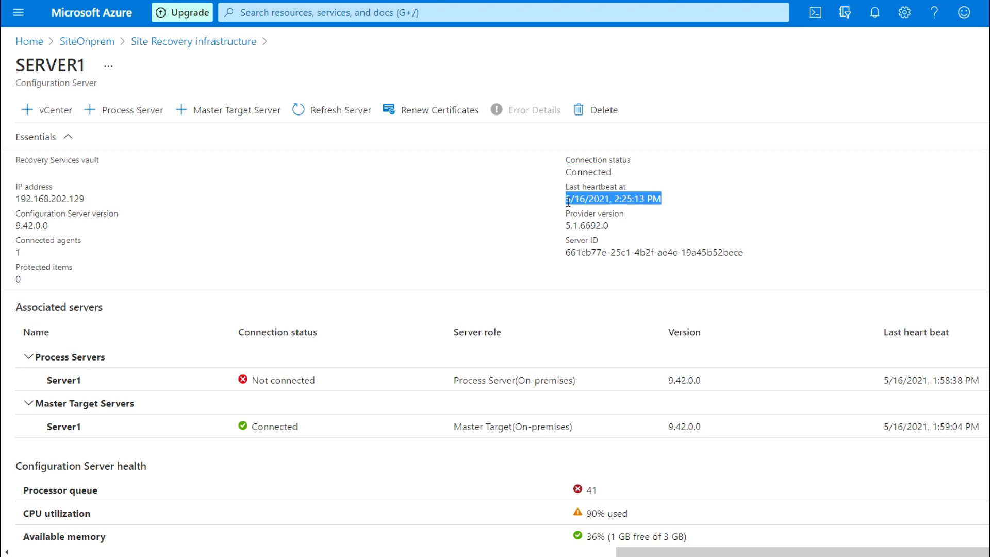
# - Go back through the breadcrumbs to the SiteOnprem vault
pyautogui.click(204, 33)
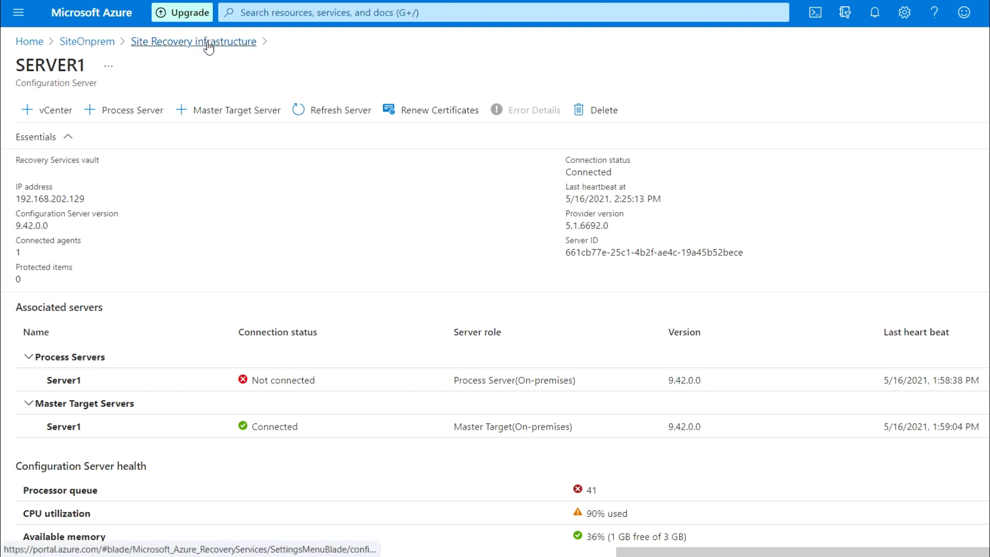
pyautogui.click(208, 45)
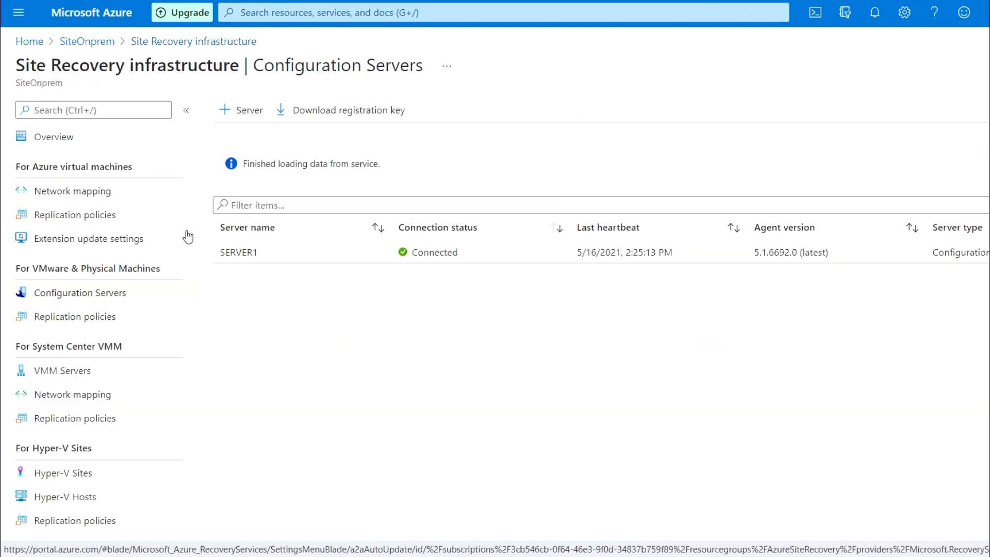
pyautogui.click(109, 44)
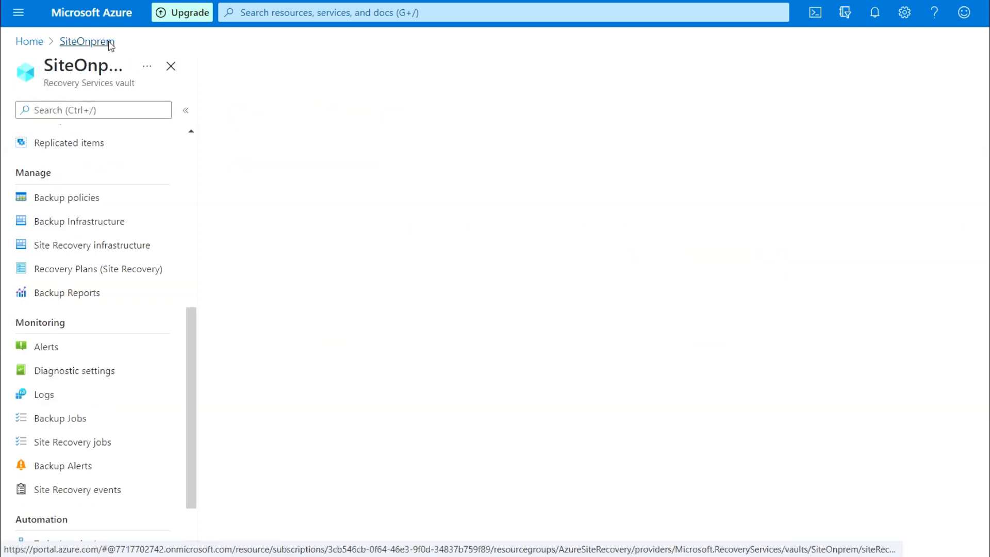
pyautogui.moveTo(189, 317); pyautogui.dragTo(187, 254)
# - Refresh SiteOnprem's replicated items, check Server2's 4% synchronization, and open Server2's details
pyautogui.click(103, 278)
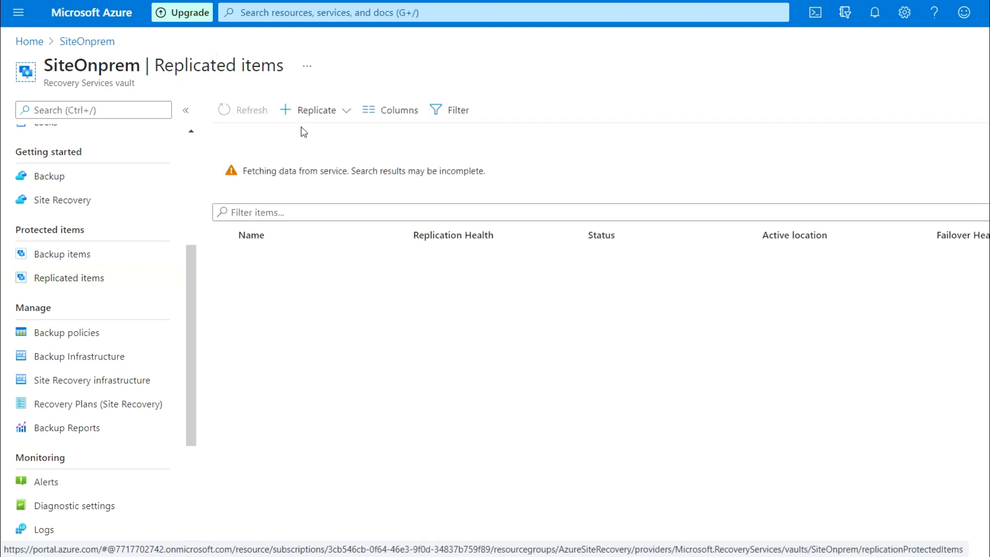
pyautogui.click(254, 114)
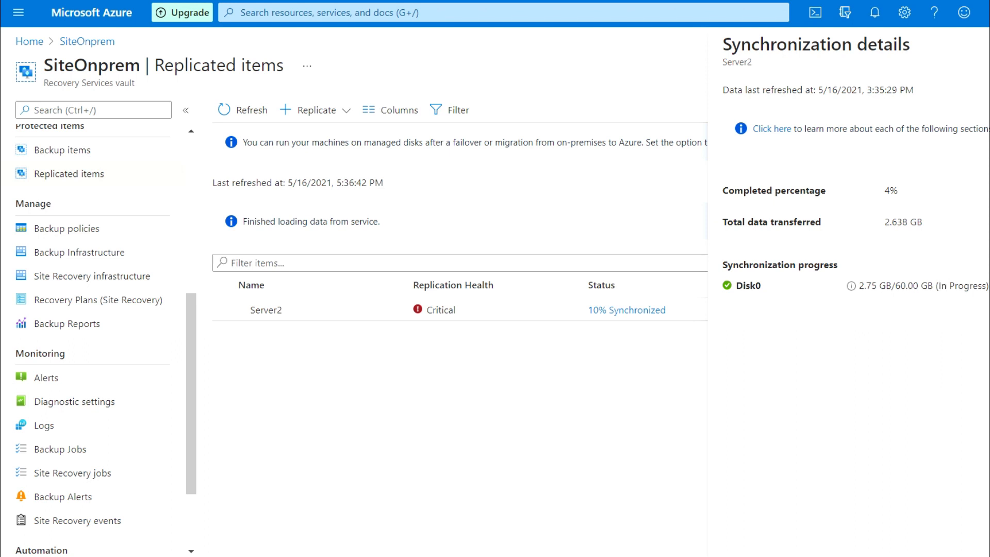
pyautogui.click(988, 45)
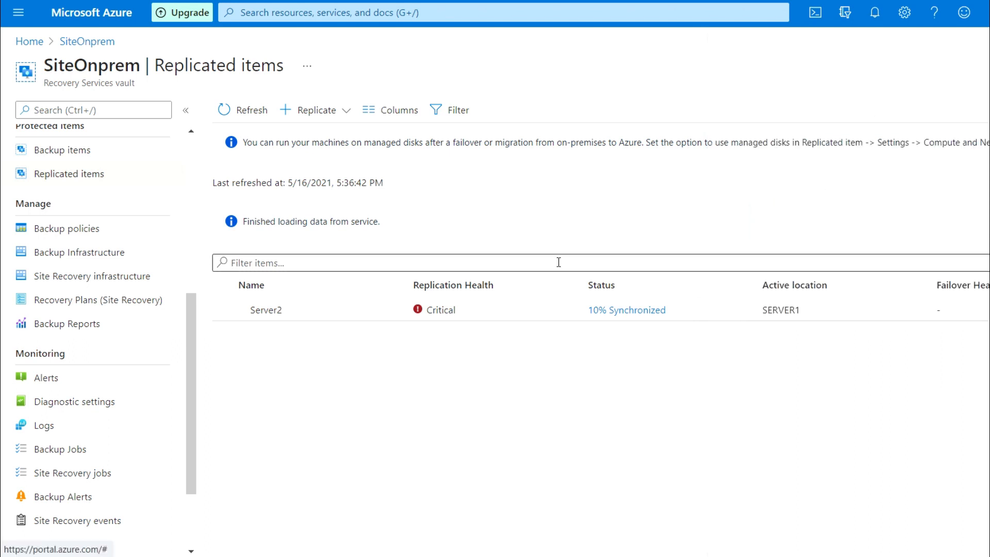
pyautogui.click(442, 312)
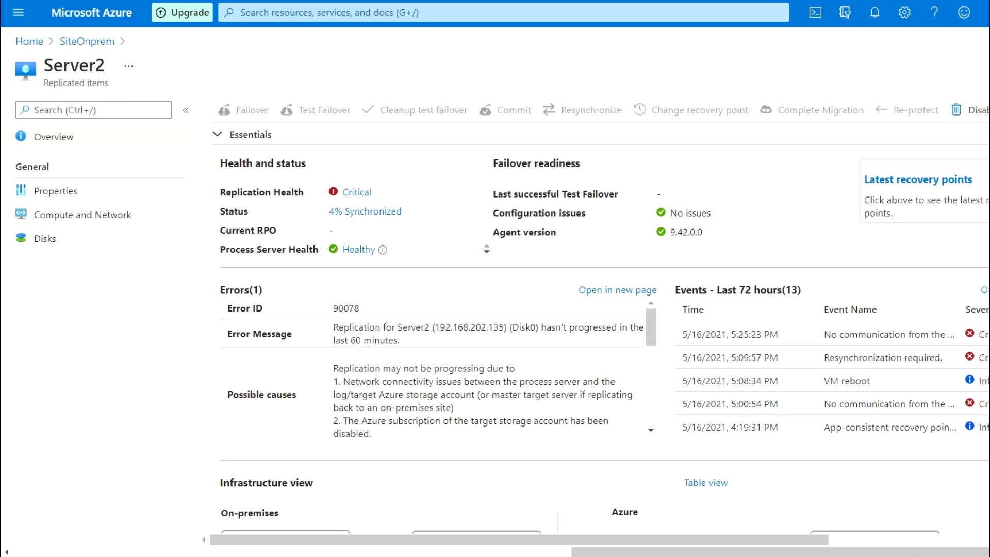
# - Scroll to Server2's infrastructure view showing the failed SERVER1-to-MIGRATESBM link
pyautogui.scroll(-6, 605, 326)
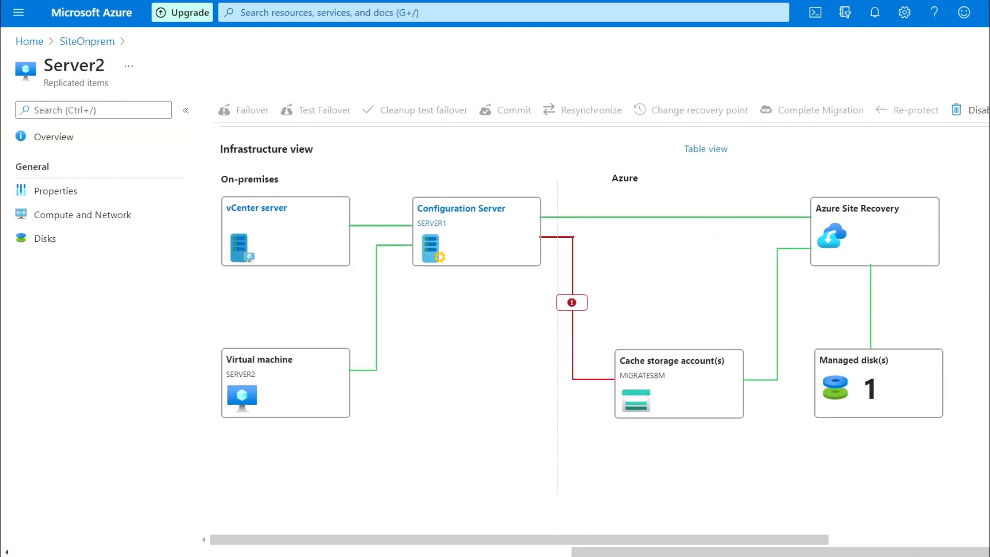
pyautogui.scroll(1, 583, 322)
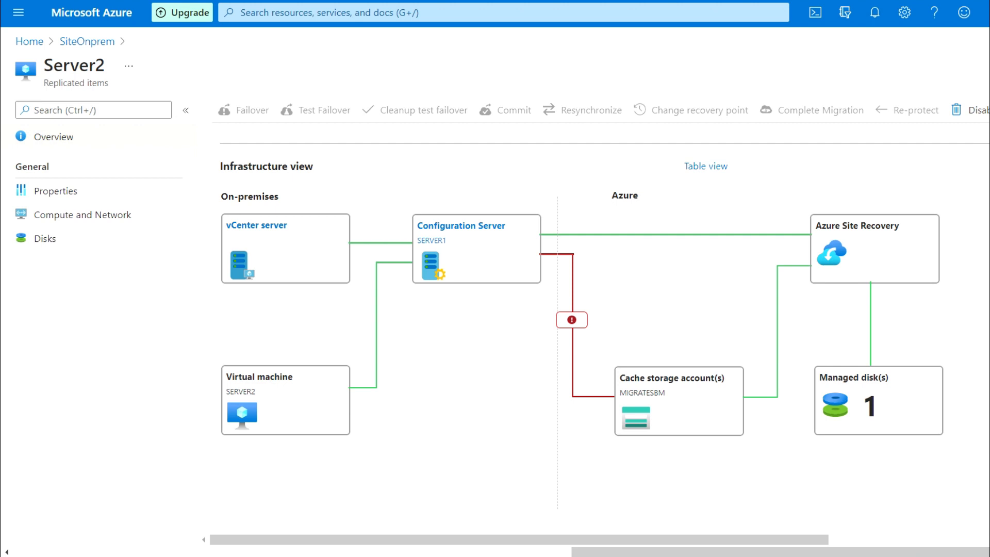
# - Scroll through error 90078's recommendation, highlighting the Storage Blob Data Contributor and Owner role advice
pyautogui.scroll(4, 709, 279)
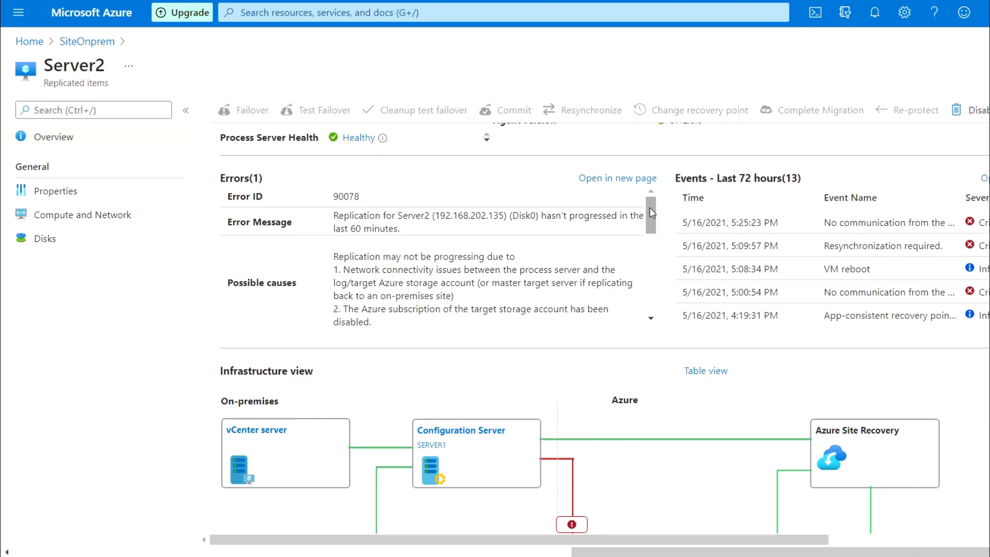
pyautogui.moveTo(650, 208); pyautogui.dragTo(651, 245)
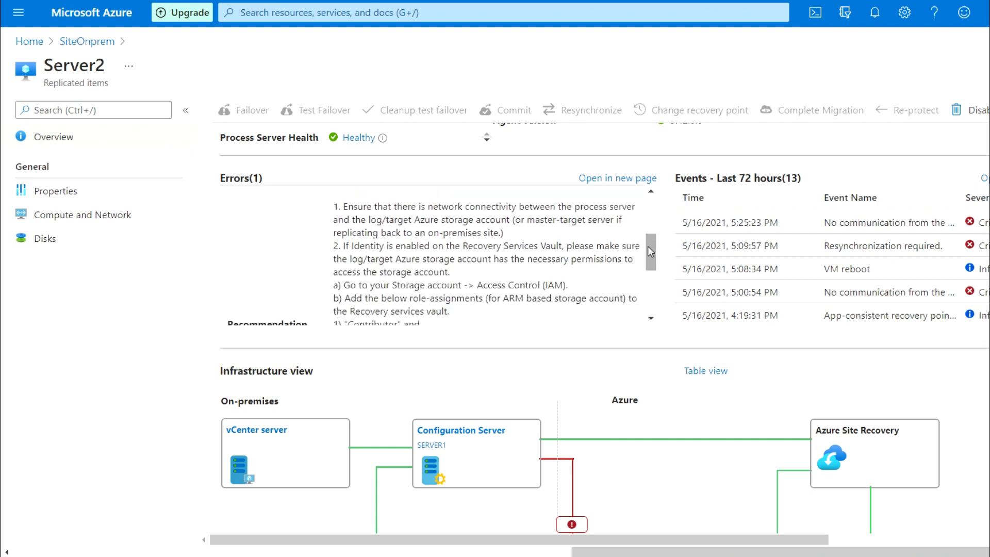
pyautogui.moveTo(648, 246); pyautogui.dragTo(648, 251)
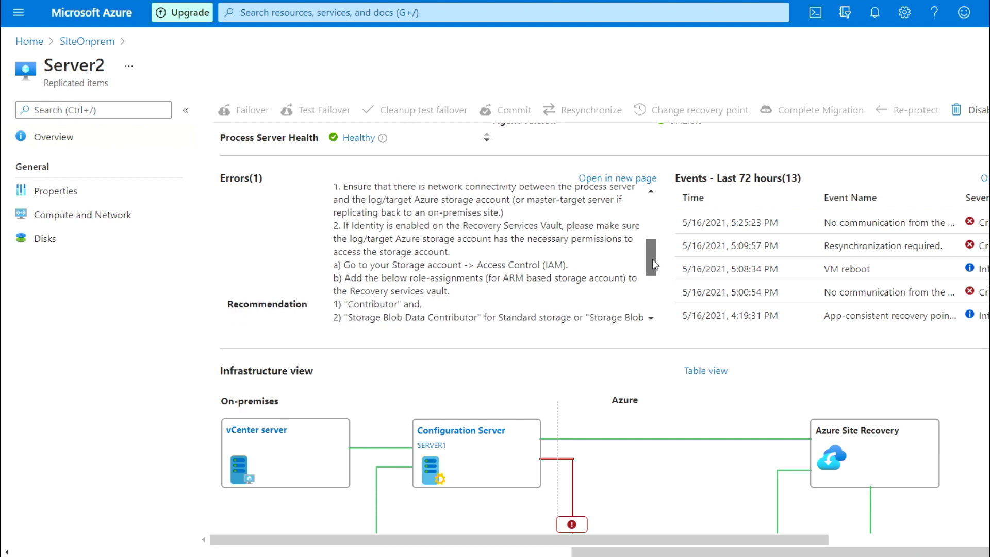
pyautogui.moveTo(651, 265); pyautogui.dragTo(651, 281)
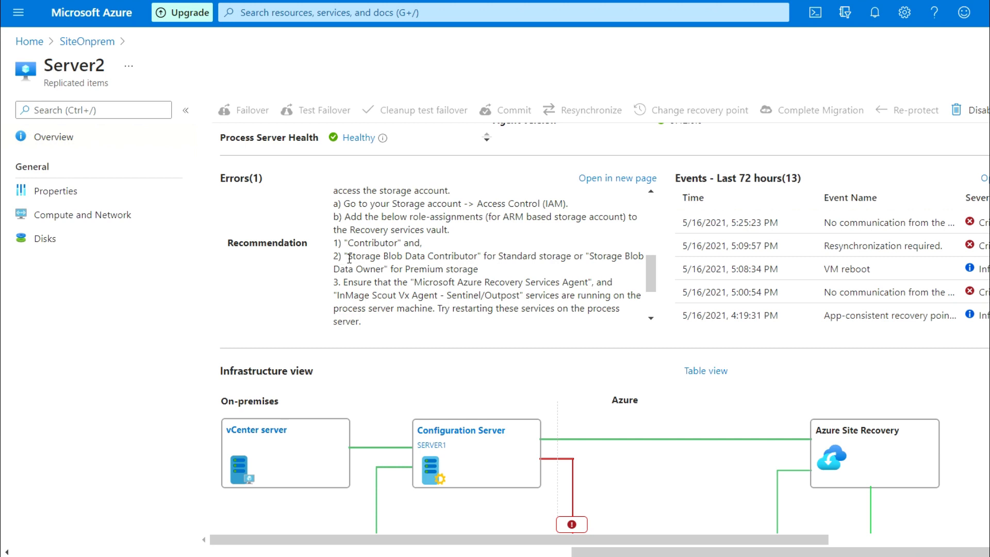
pyautogui.moveTo(349, 258); pyautogui.dragTo(574, 256)
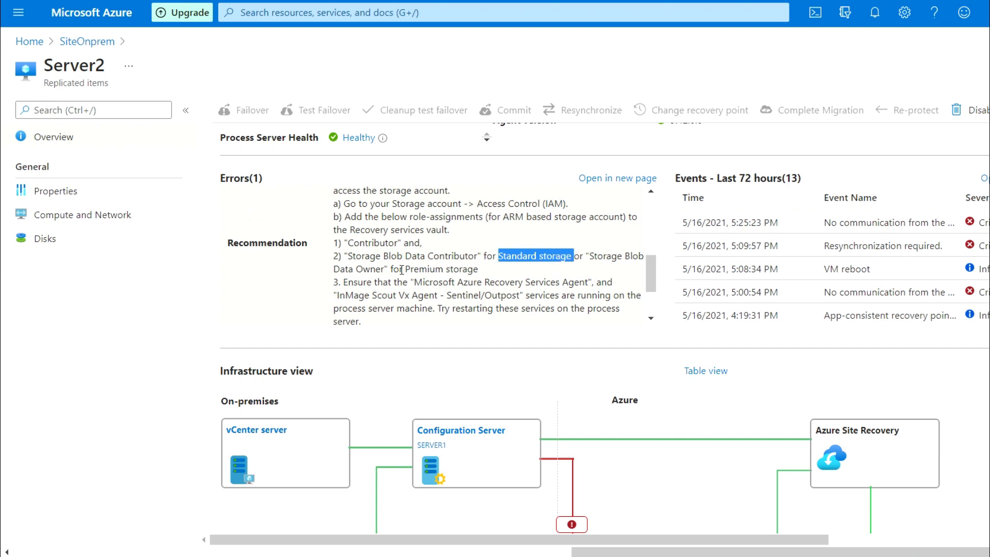
pyautogui.moveTo(591, 256); pyautogui.dragTo(570, 268)
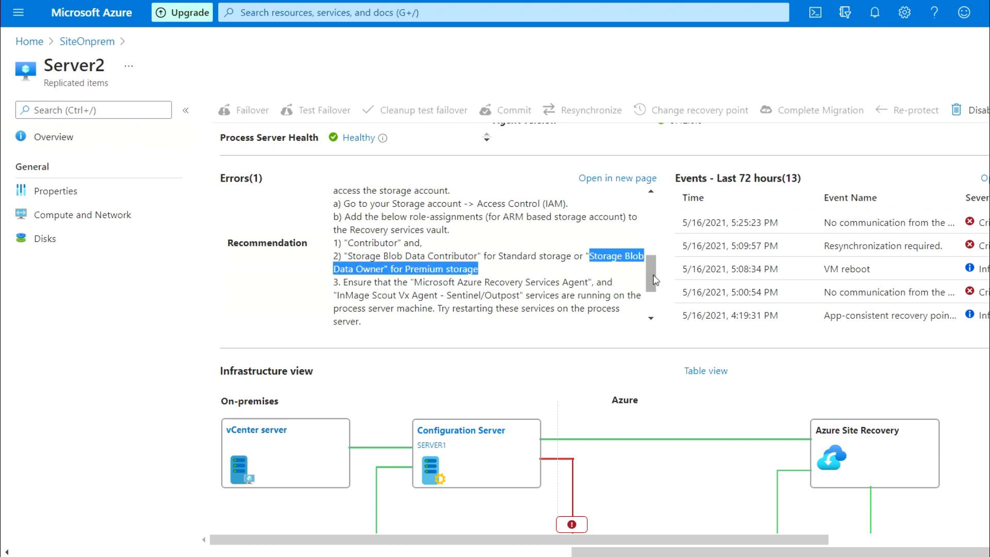
pyautogui.moveTo(651, 274); pyautogui.dragTo(652, 215)
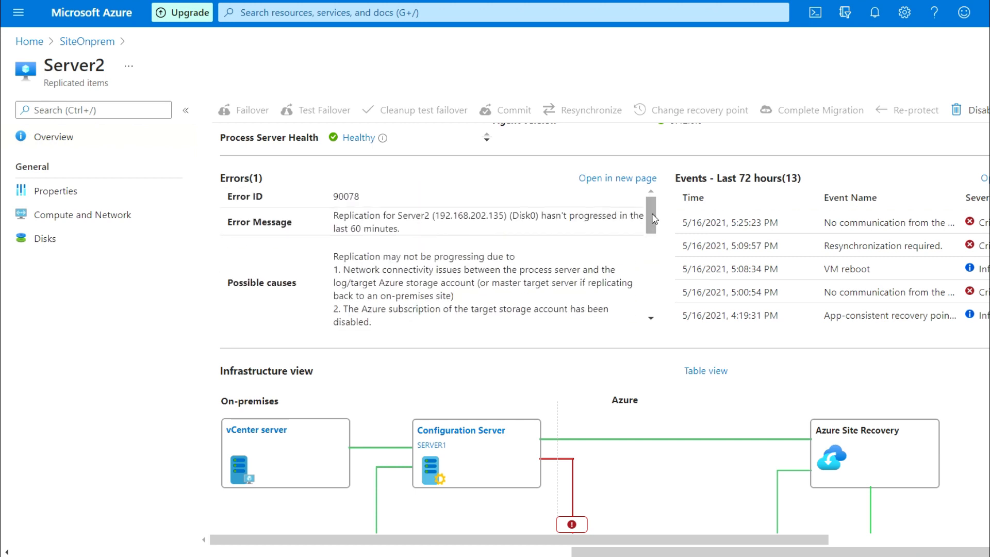
pyautogui.scroll(3, 600, 330)
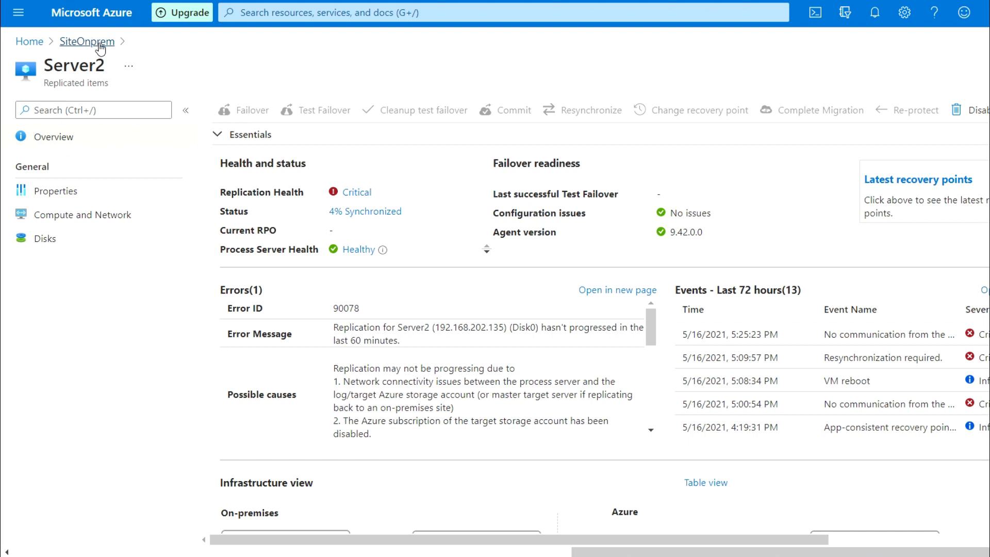
# - View Server2's latest recovery points (none available), then return to SiteOnprem's replicated items
pyautogui.click(893, 184)
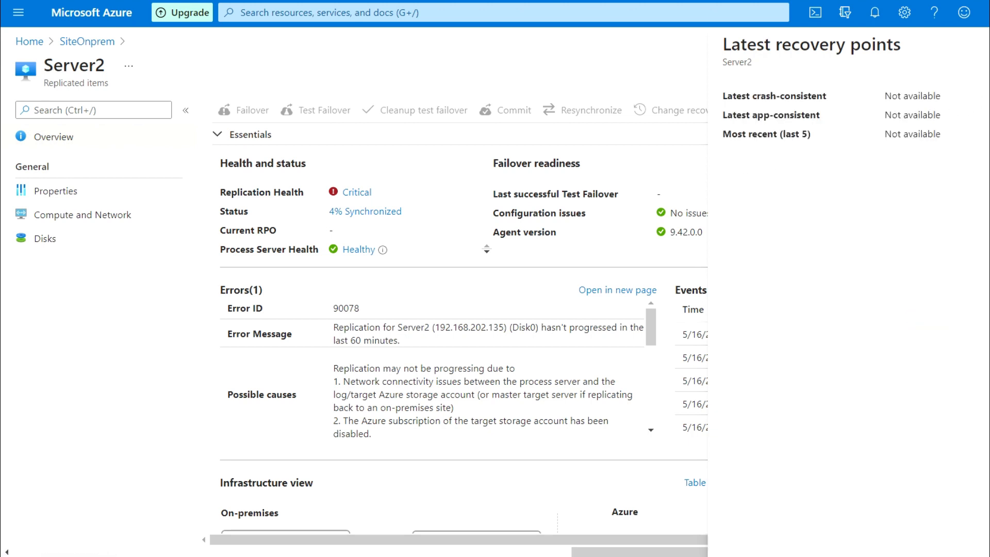
pyautogui.press('Escape')
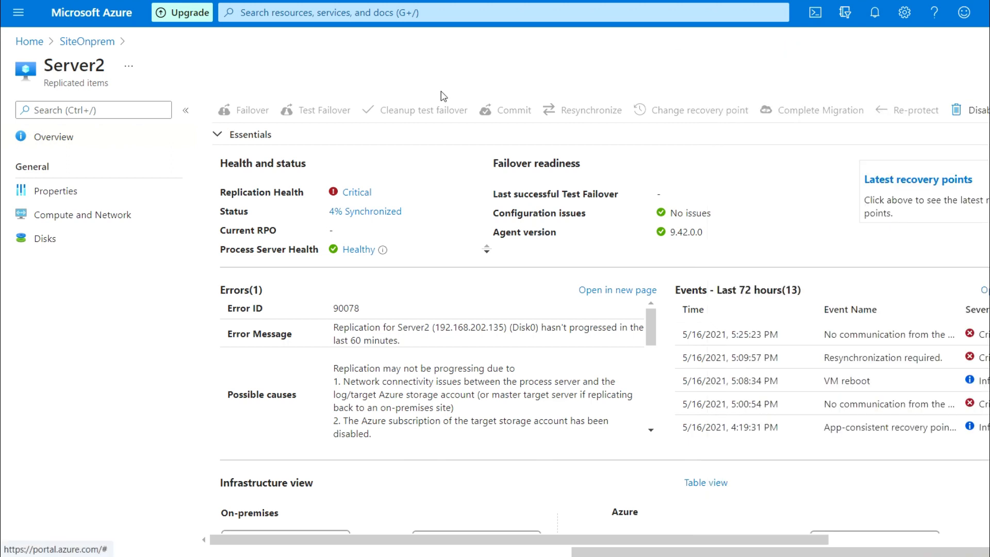
pyautogui.click(95, 42)
pyautogui.moveTo(195, 293); pyautogui.dragTo(189, 131)
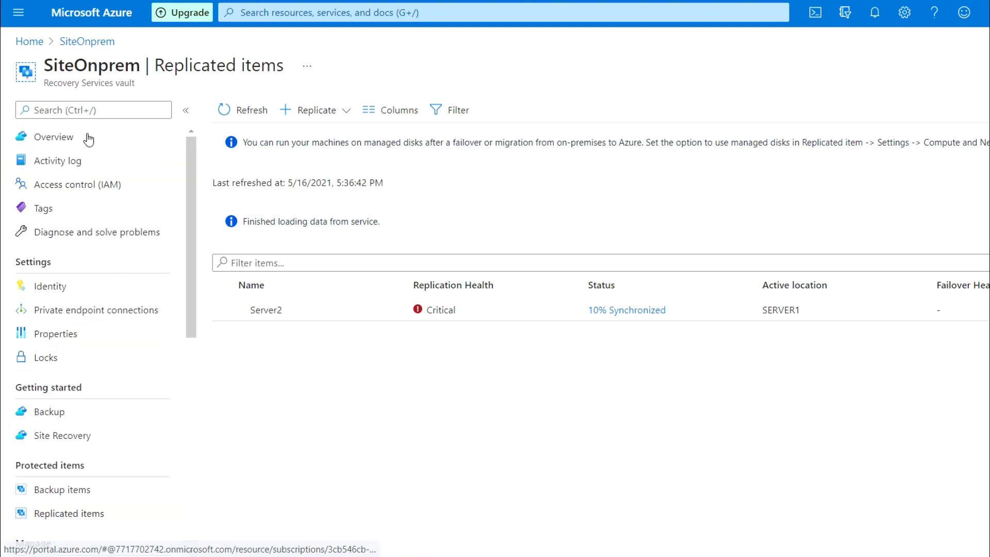
# - From the SiteOnprem overview's Essentials, open the AzureSiteRecovery resource group
pyautogui.click(57, 136)
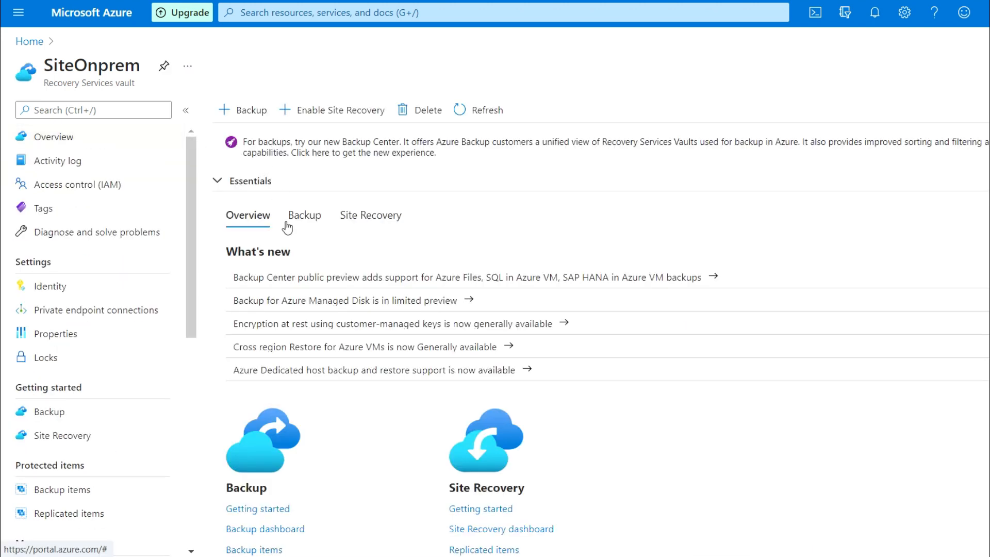
pyautogui.click(271, 185)
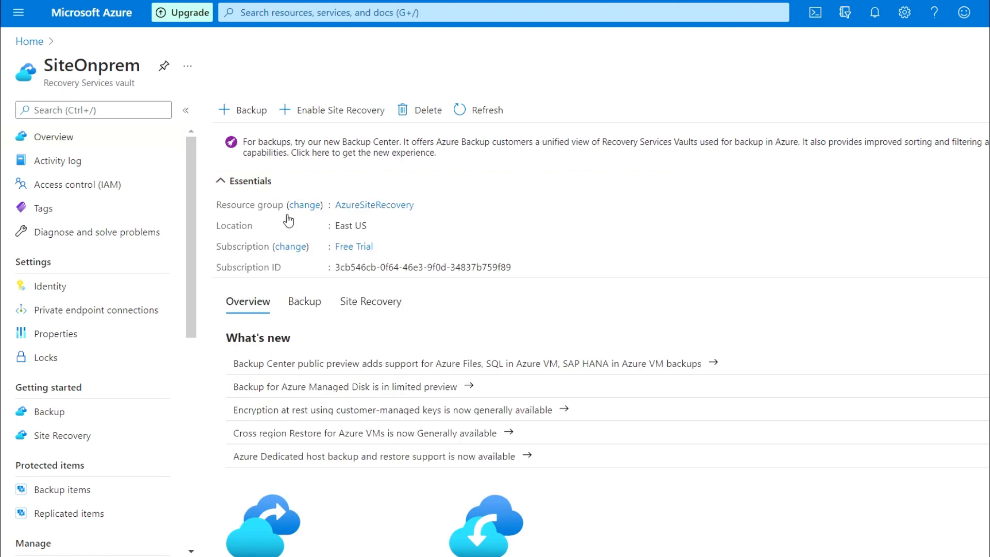
pyautogui.click(375, 205)
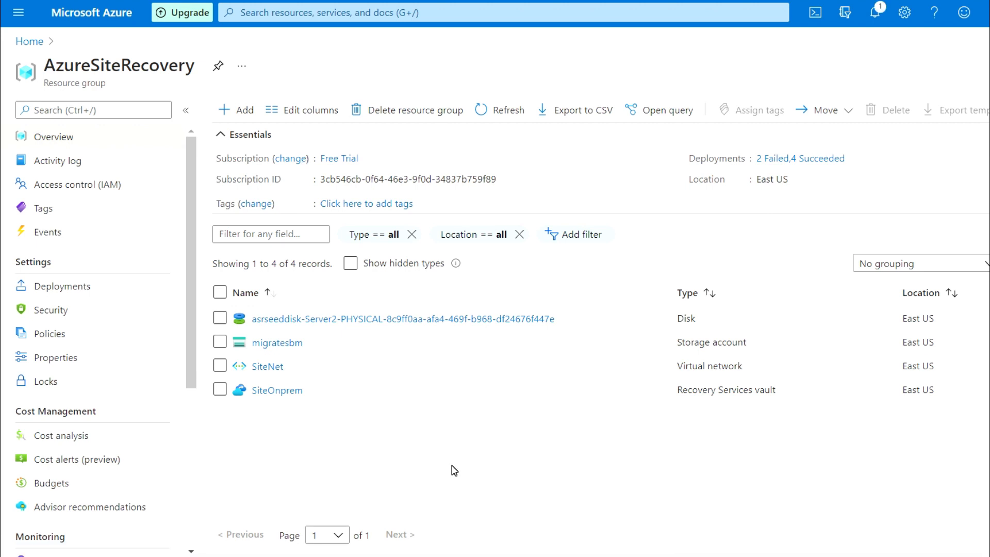
# - Open Server2 from SiteOnprem's replicated items and review its 10% synchronization progress
pyautogui.click(277, 390)
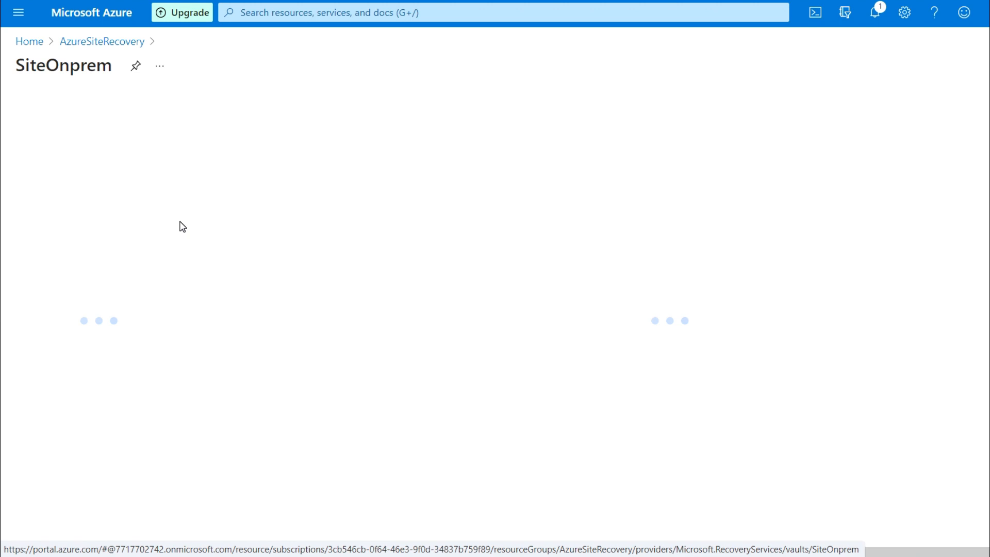
pyautogui.moveTo(188, 215); pyautogui.dragTo(190, 260)
pyautogui.click(85, 415)
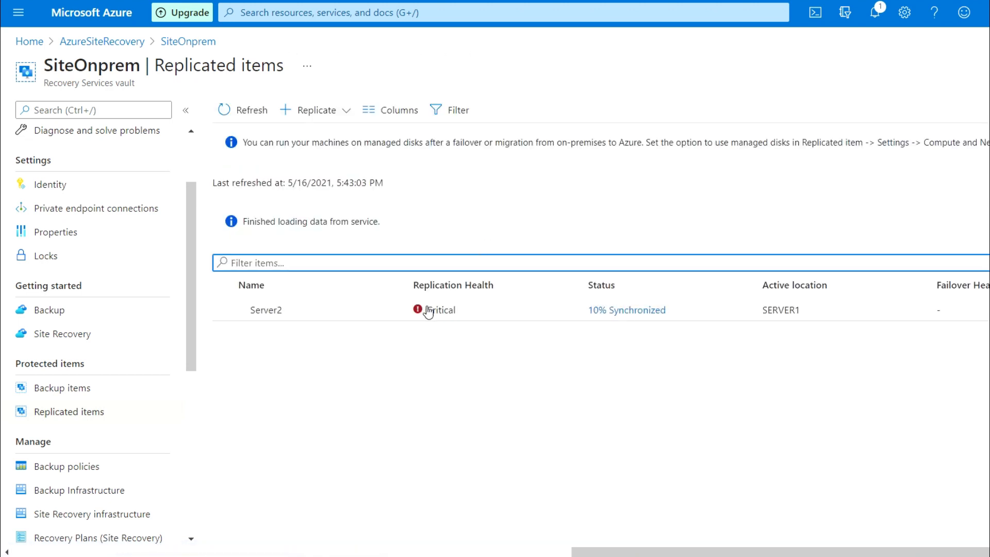
pyautogui.click(428, 311)
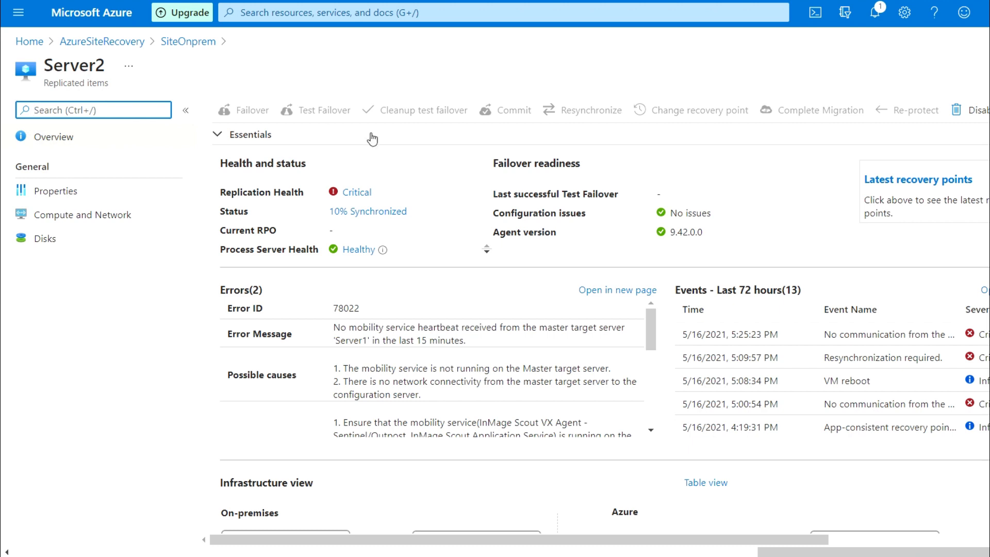
pyautogui.click(381, 212)
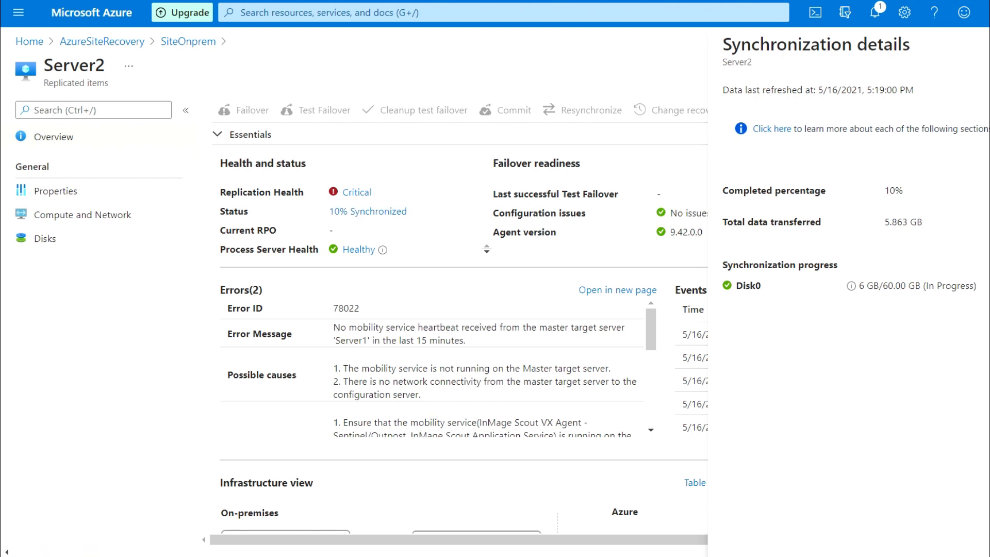
pyautogui.click(985, 44)
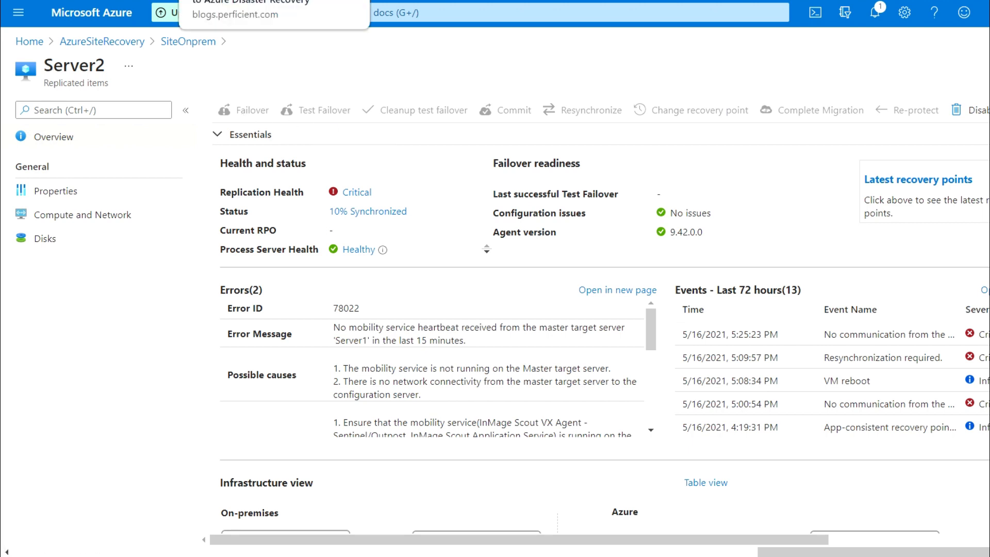
# - Enlarge the replicated-item screenshot in the Perficient Azure Disaster Recovery blog
pyautogui.click(248, 0)
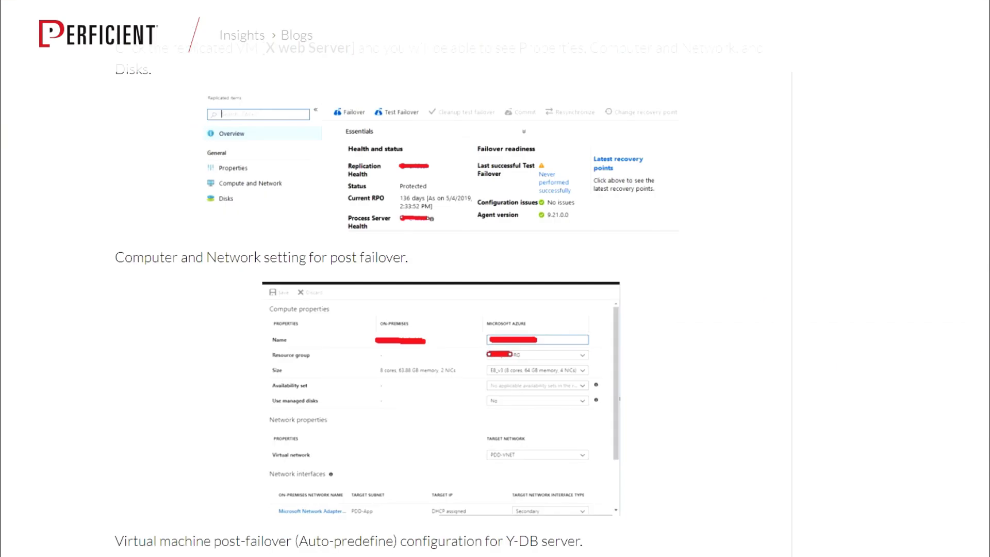
pyautogui.click(366, 180)
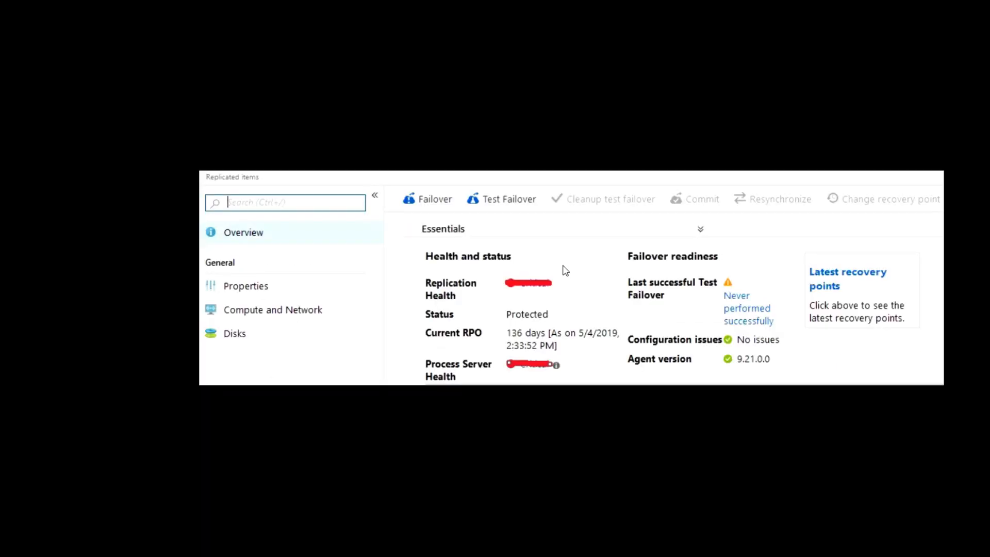